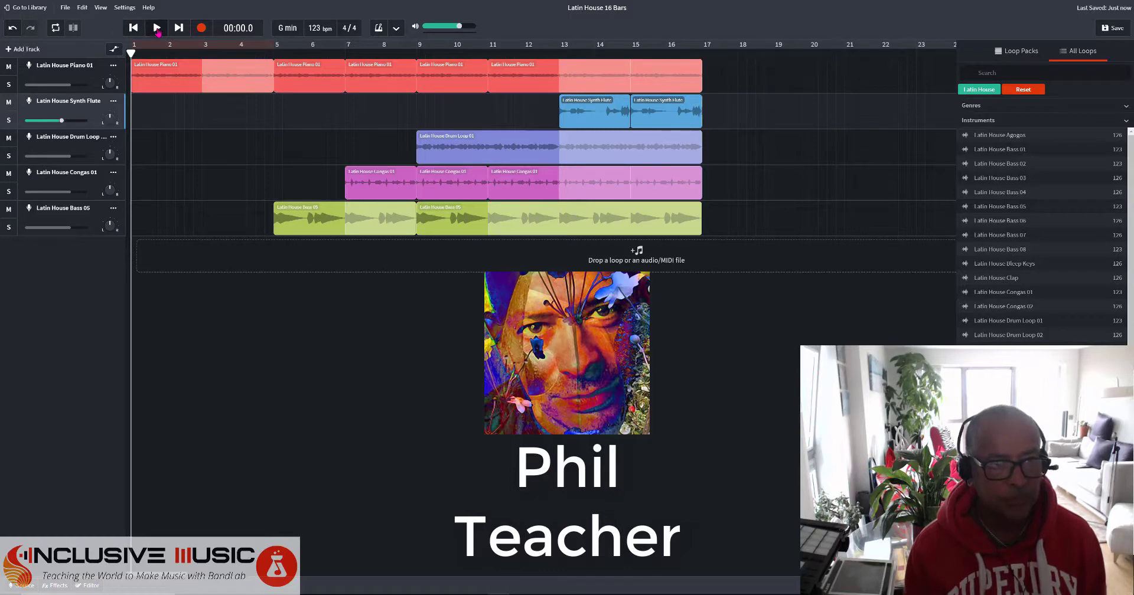
Play the five-track Latin House backing track through and stop it at 00:31.8, just past bar 16.
{"action": "left_click", "coordinate": [157, 28]}
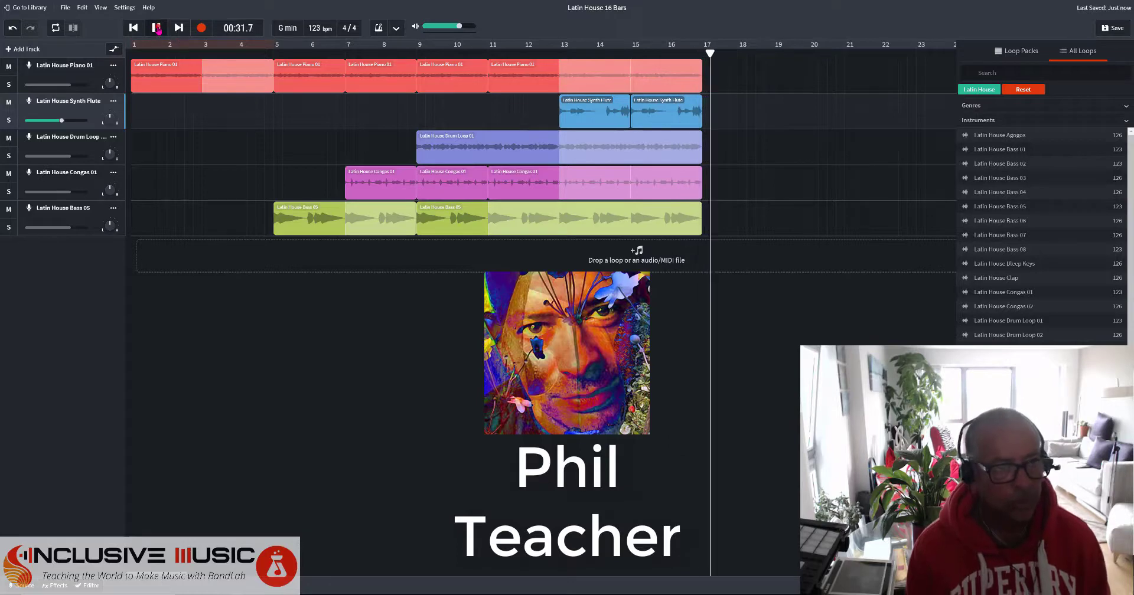
{"action": "left_click", "coordinate": [156, 28]}
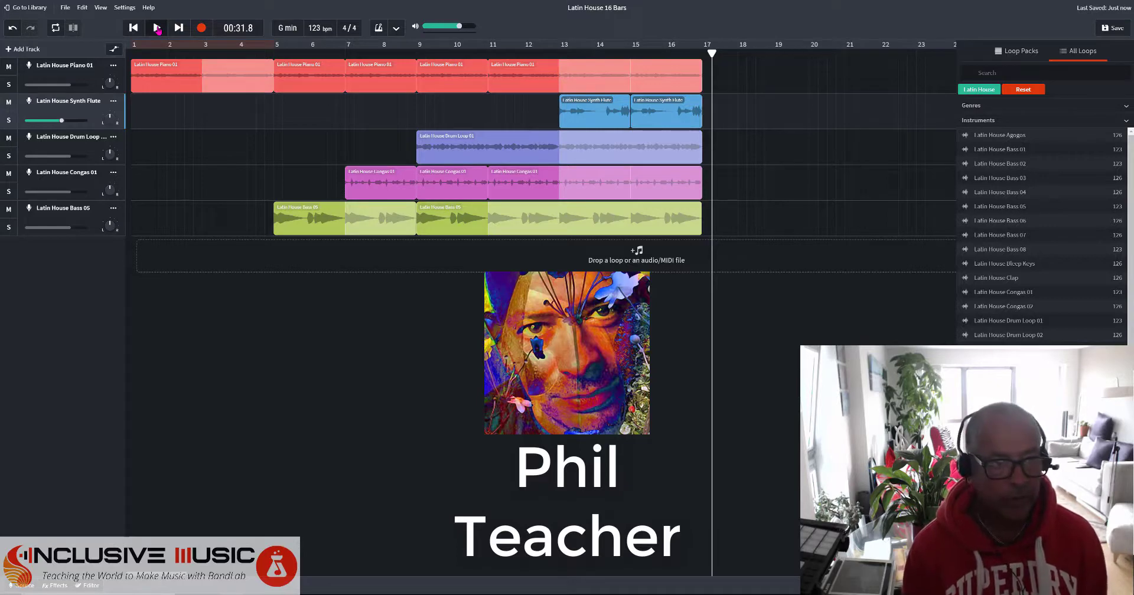
Save the project, then rename it 'Latin House 16 Bars G Min' in My Library.
{"action": "left_click", "coordinate": [1114, 29]}
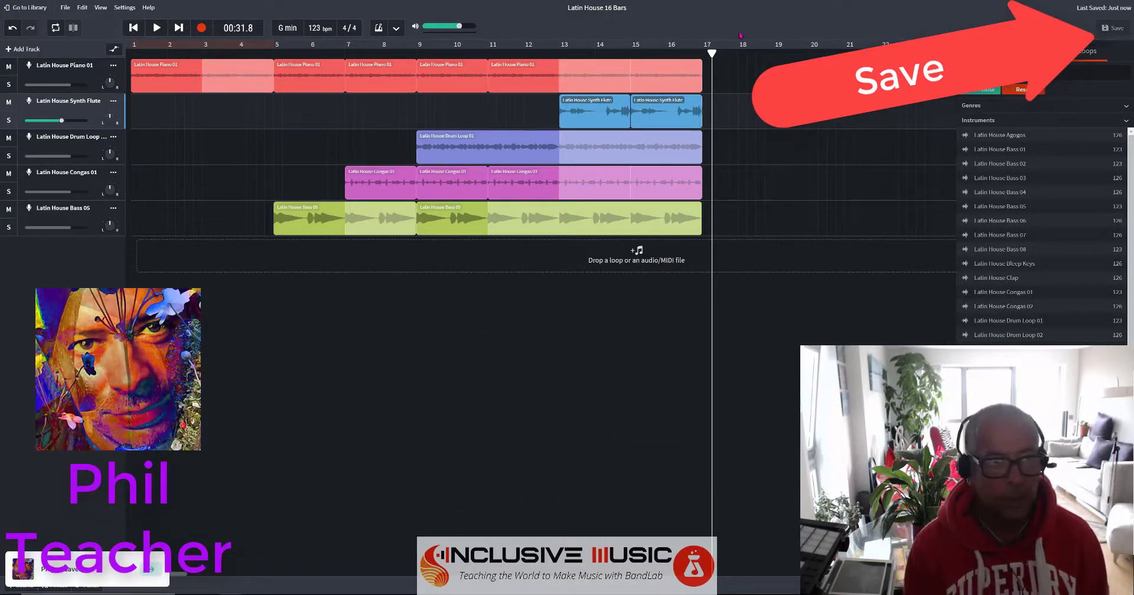
{"action": "left_click", "coordinate": [39, 10]}
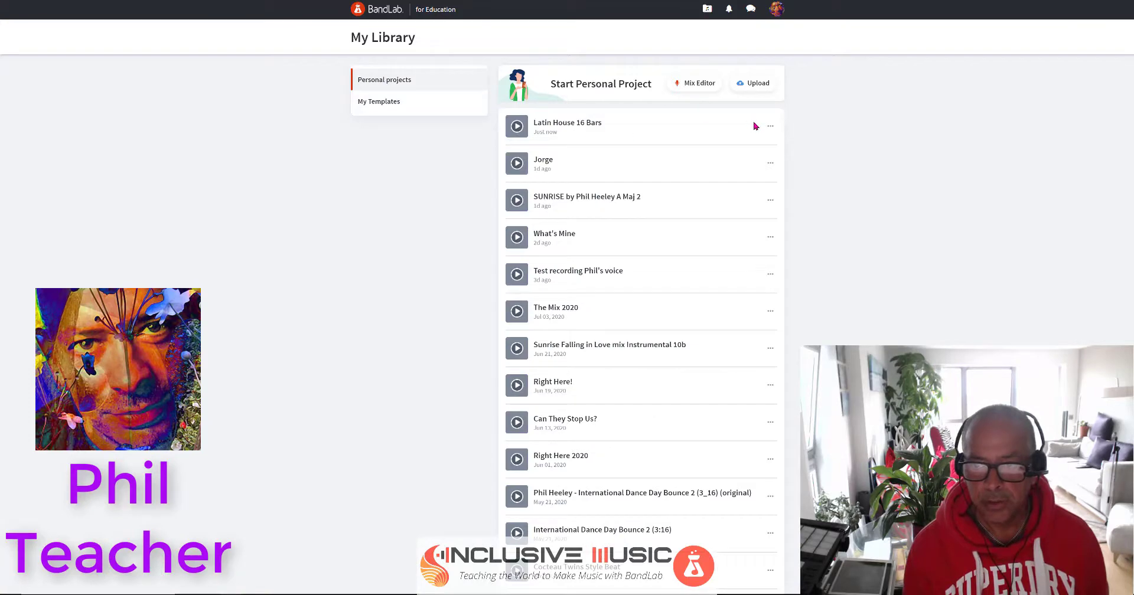
{"action": "left_click", "coordinate": [769, 126]}
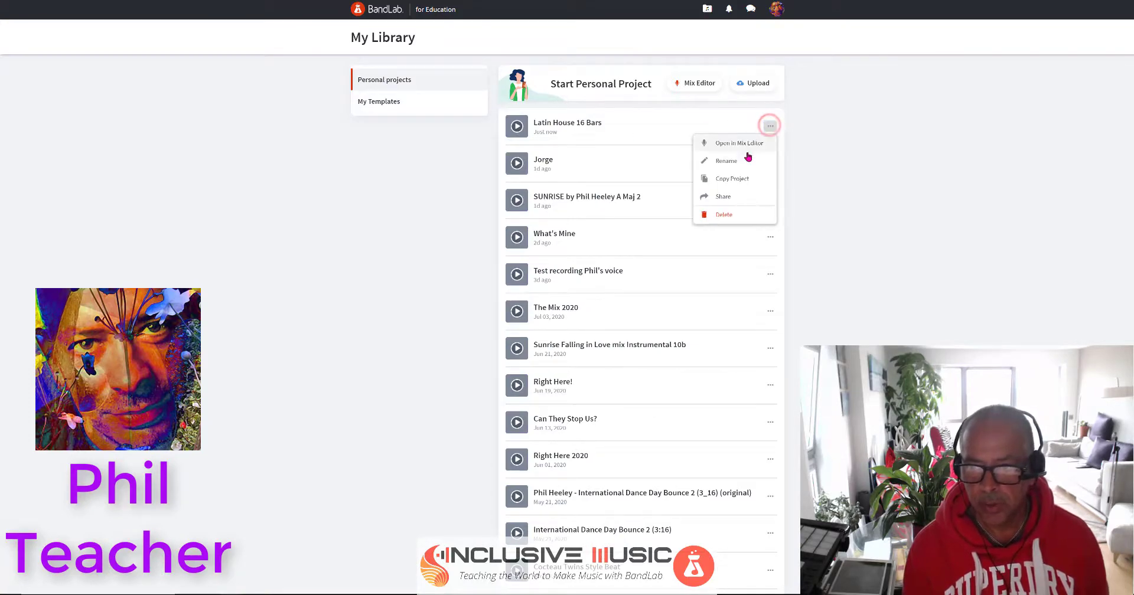
{"action": "left_click", "coordinate": [741, 161]}
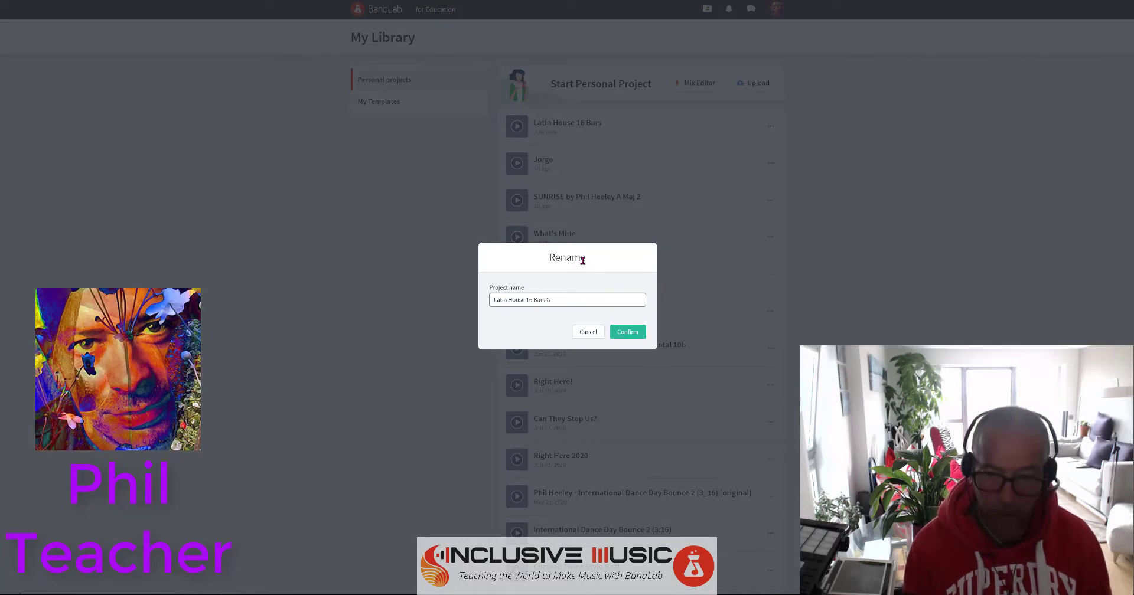
{"action": "key", "text": "Return"}
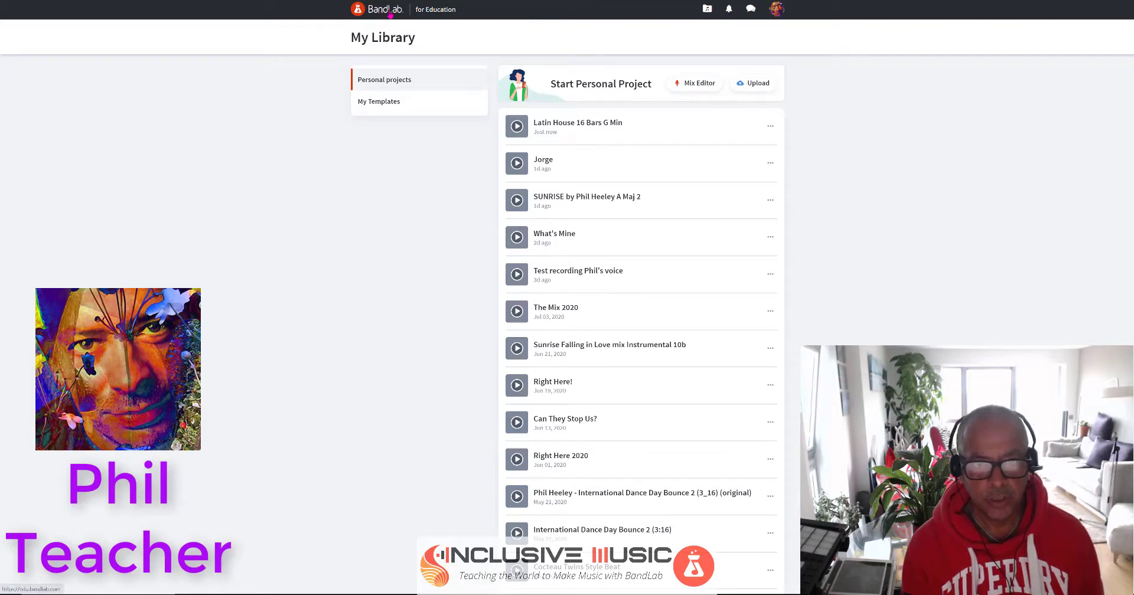
From the dashboard, open the Hampton Roads Chamber Players Start Here class and list its Create options.
{"action": "left_click", "coordinate": [390, 15]}
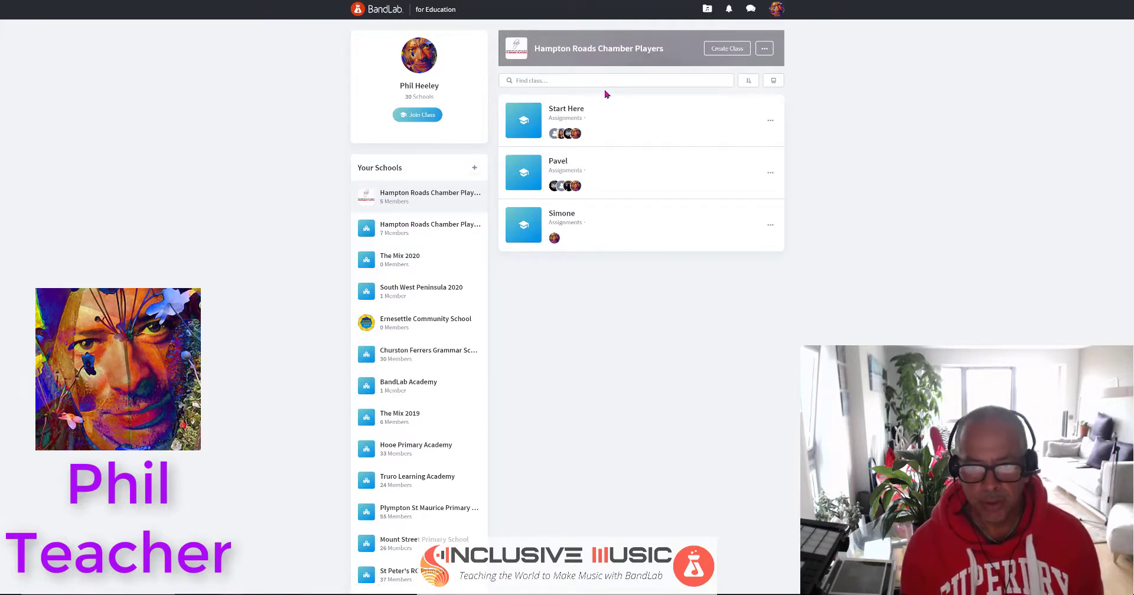
{"action": "left_click", "coordinate": [566, 110]}
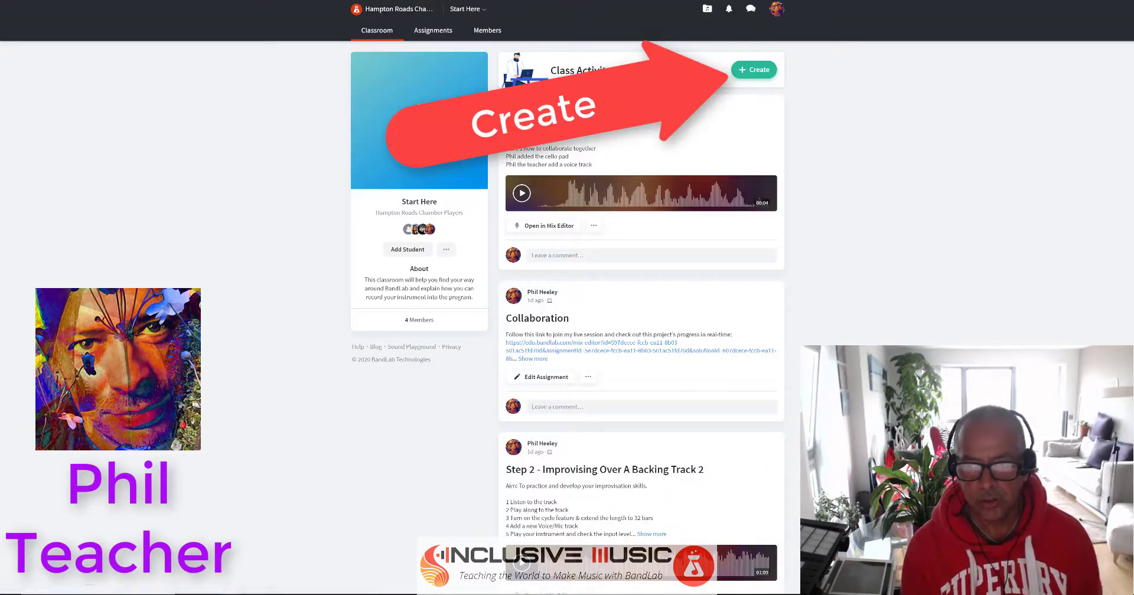
{"action": "left_click", "coordinate": [747, 71]}
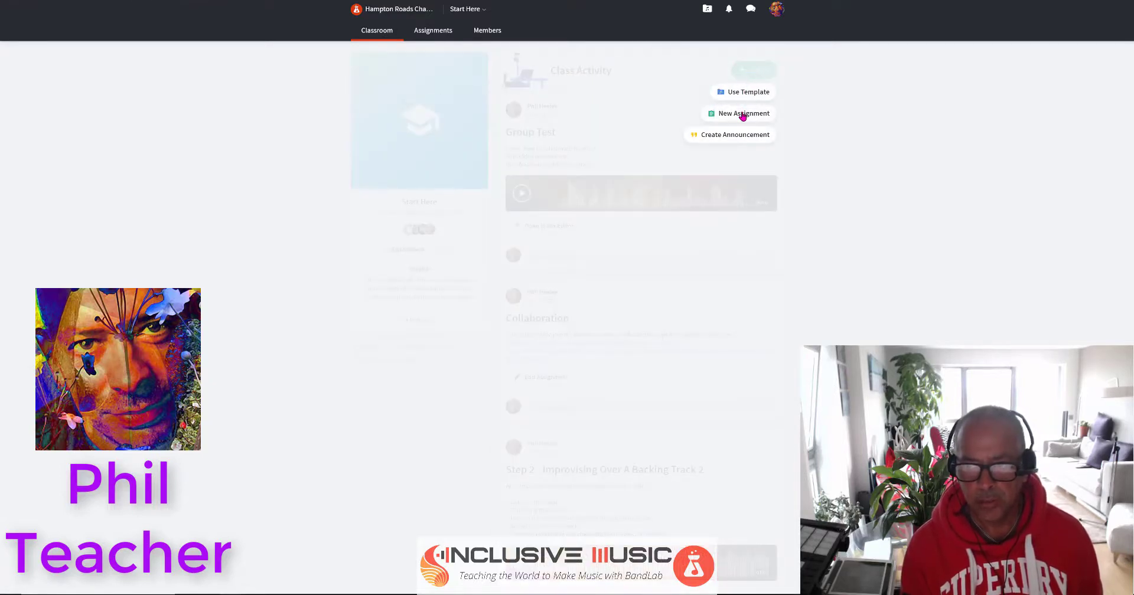
Start a new assignment and title it 'Improvise over a Backing Track'.
{"action": "left_click", "coordinate": [742, 114]}
{"action": "double_click", "coordinate": [500, 258]}
{"action": "triple_click", "coordinate": [501, 258]}
{"action": "type", "text": "Improvise"}
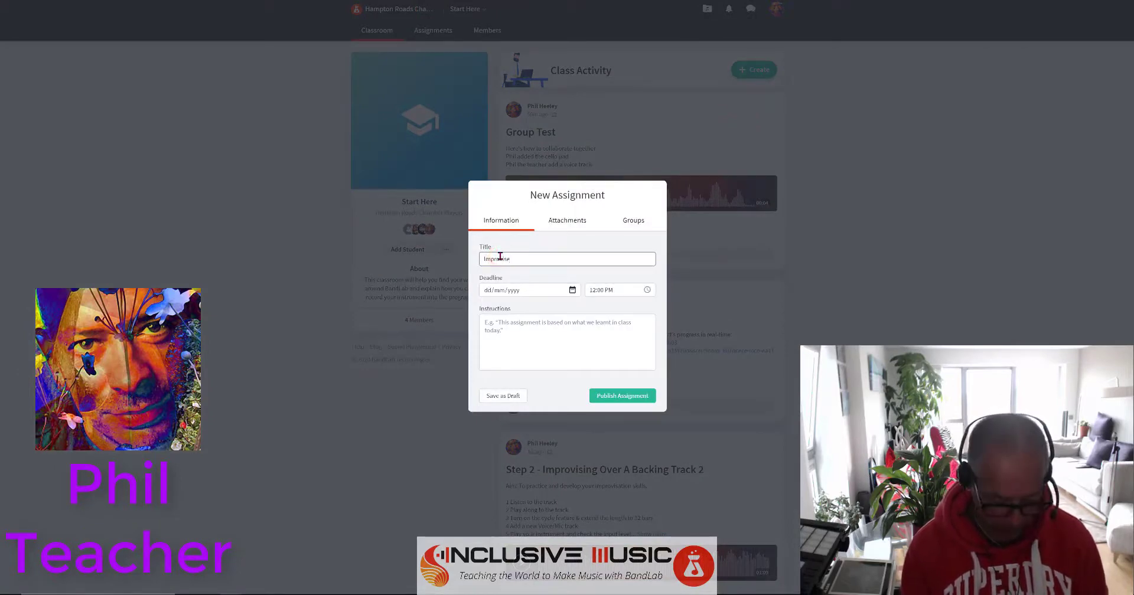
{"action": "type", "text": " over a Backing Track"}
Write the violin-improvising instructions, correcting 'teack' to 'track', and show the attachment options.
{"action": "left_click", "coordinate": [510, 329]}
{"action": "type", "text": "This sis where you record your"}
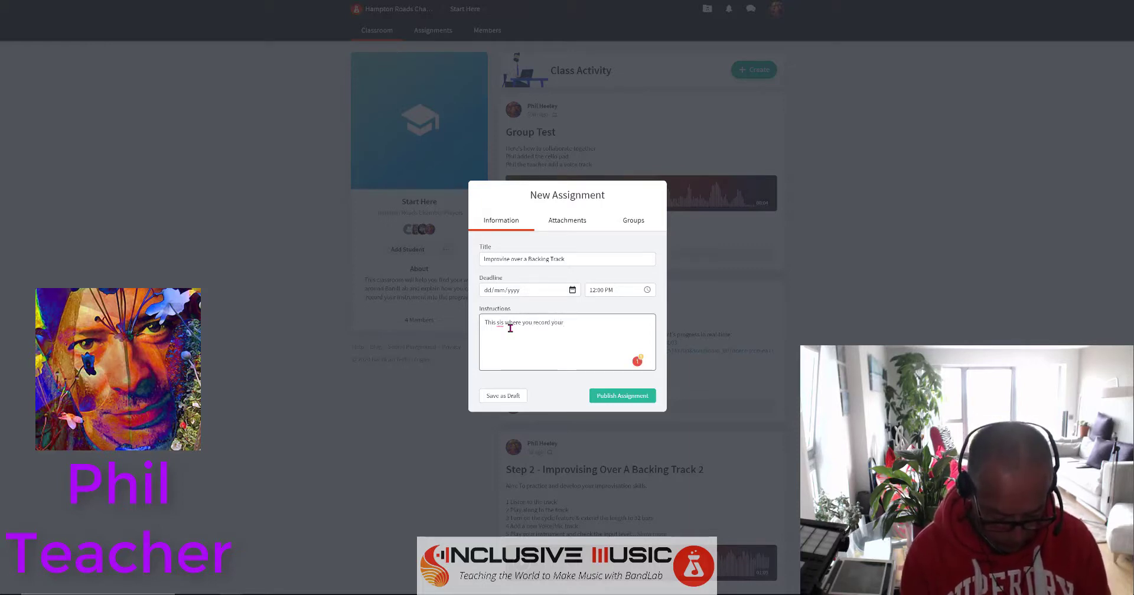
{"action": "type", "text": " violin"}
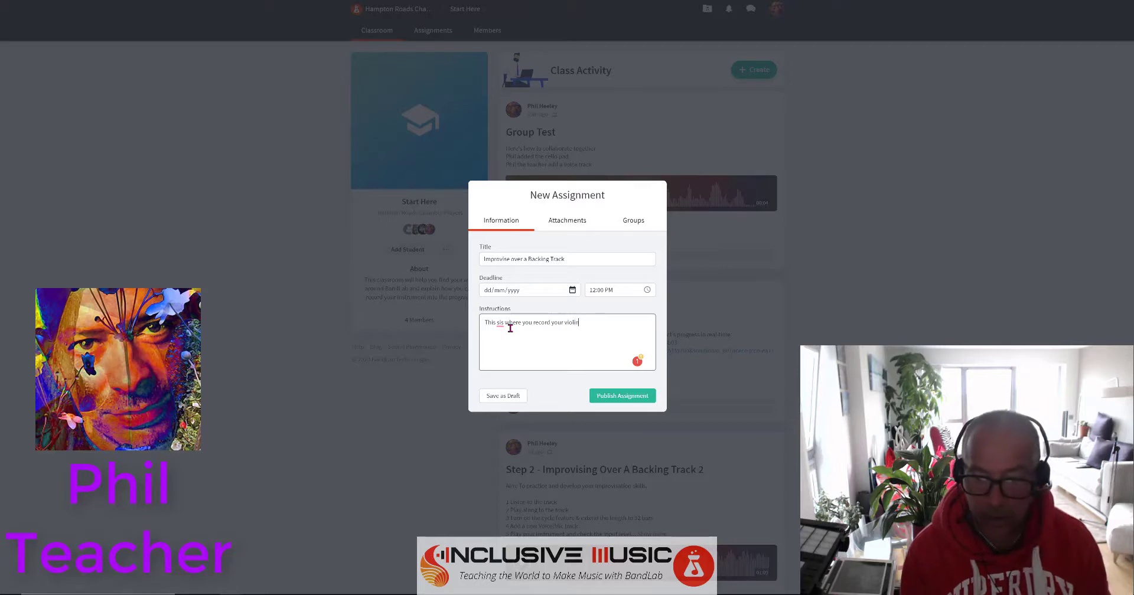
{"action": "type", "text": " over a backing teack to improve your improvisin"}
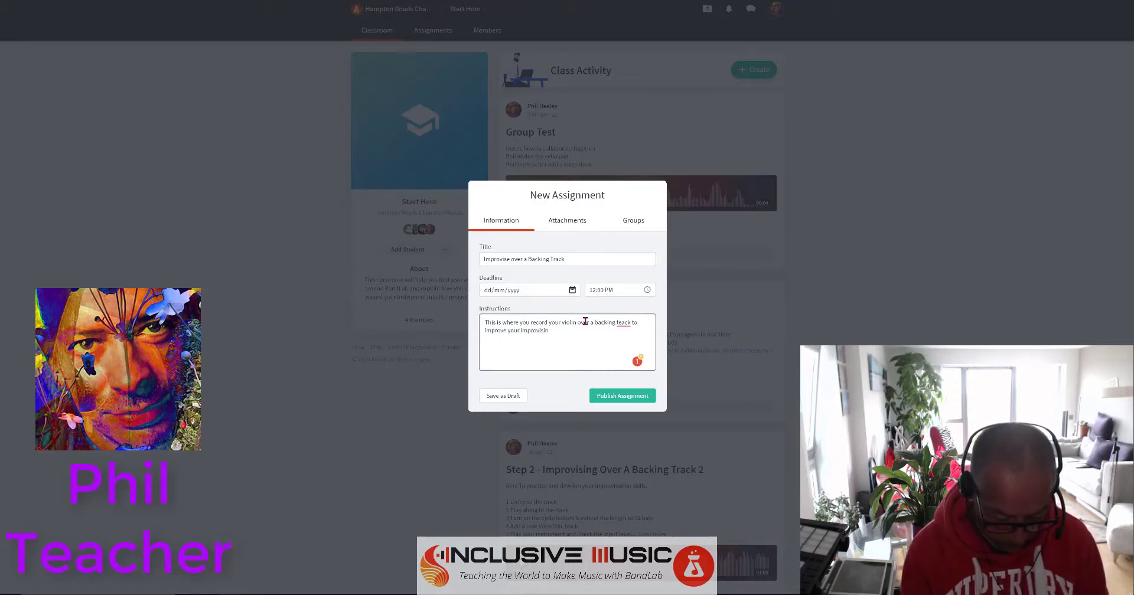
{"action": "type", "text": "g skills"}
{"action": "left_click", "coordinate": [623, 323]}
{"action": "left_click", "coordinate": [623, 336]}
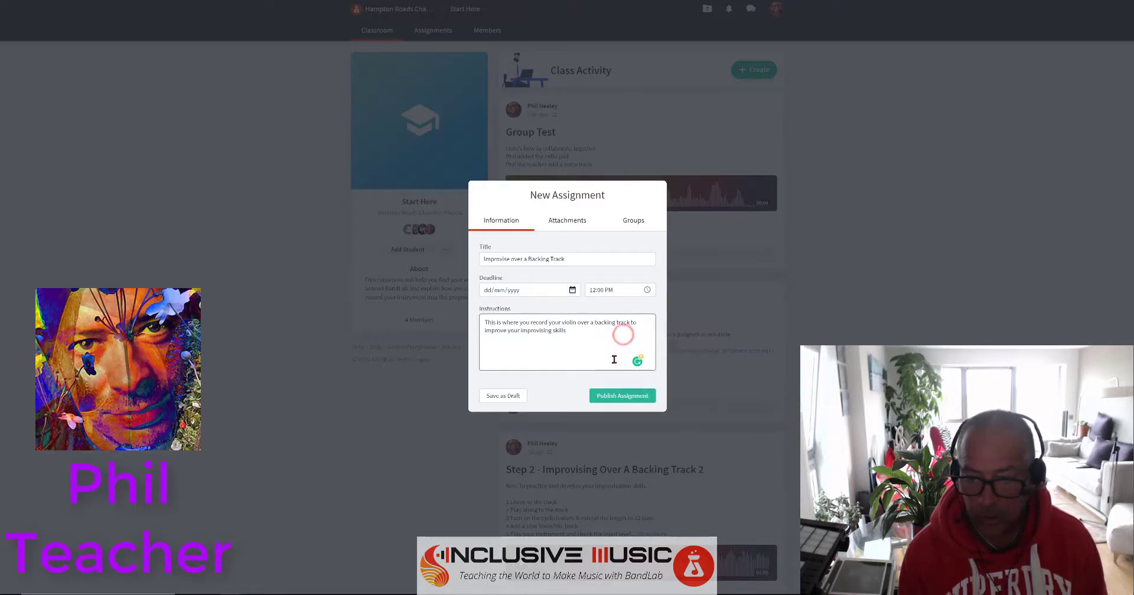
{"action": "left_click", "coordinate": [577, 228]}
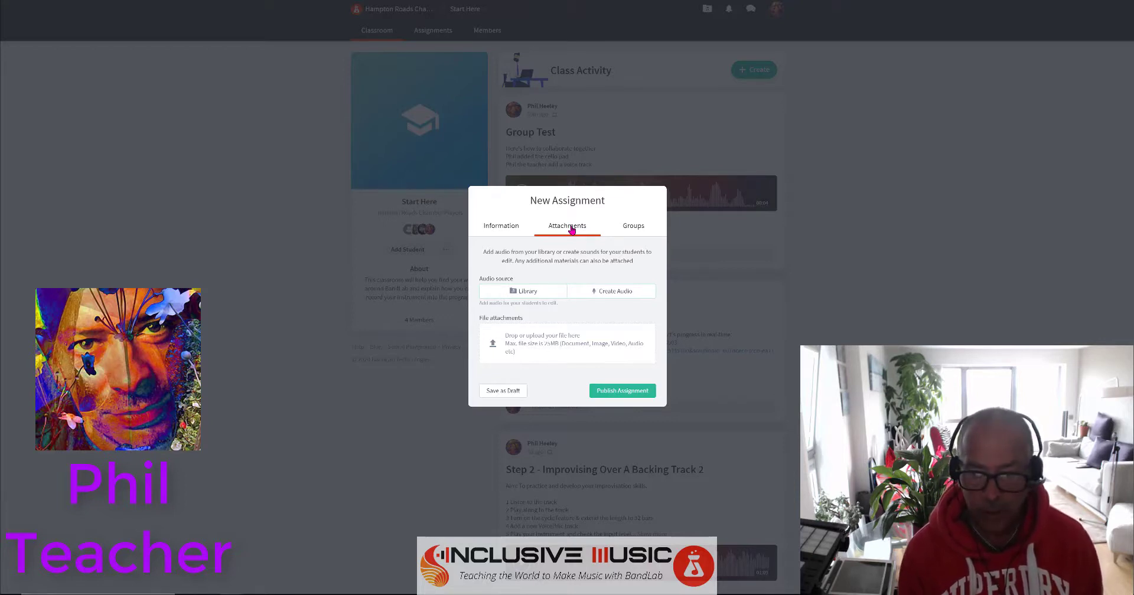
Attach the Latin House 16 Bars G Min library project as the assignment audio.
{"action": "left_click", "coordinate": [522, 292]}
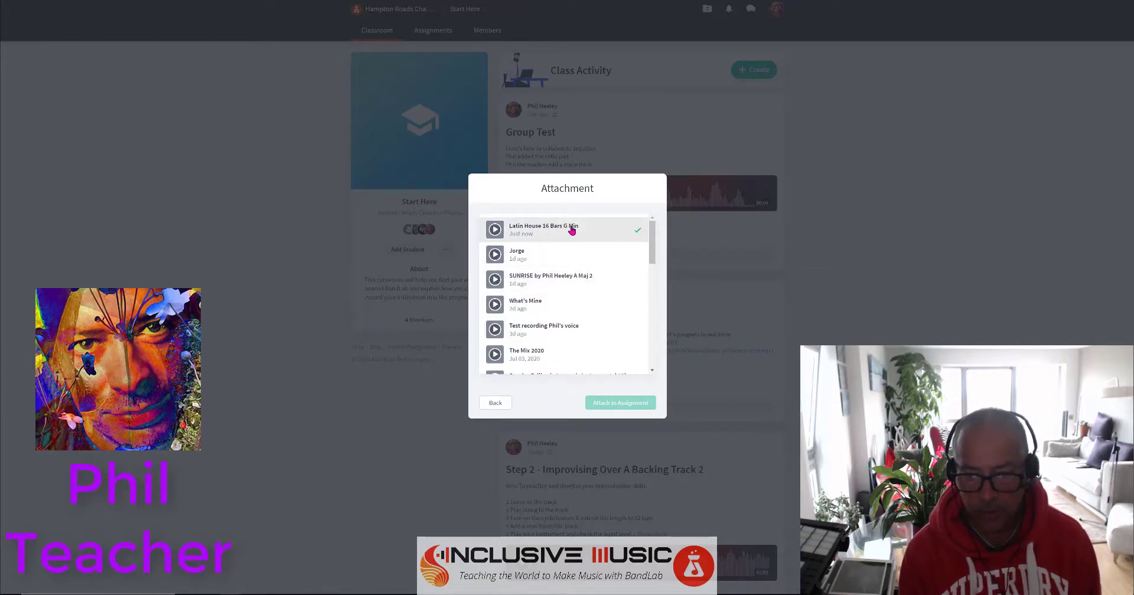
{"action": "left_click", "coordinate": [576, 231]}
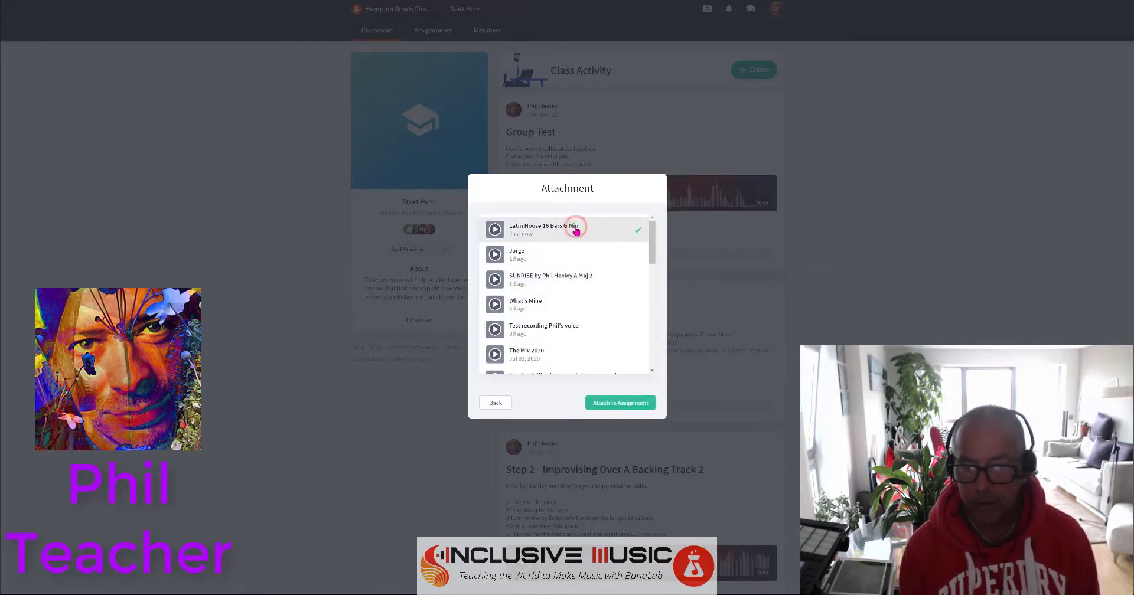
{"action": "left_click", "coordinate": [623, 403]}
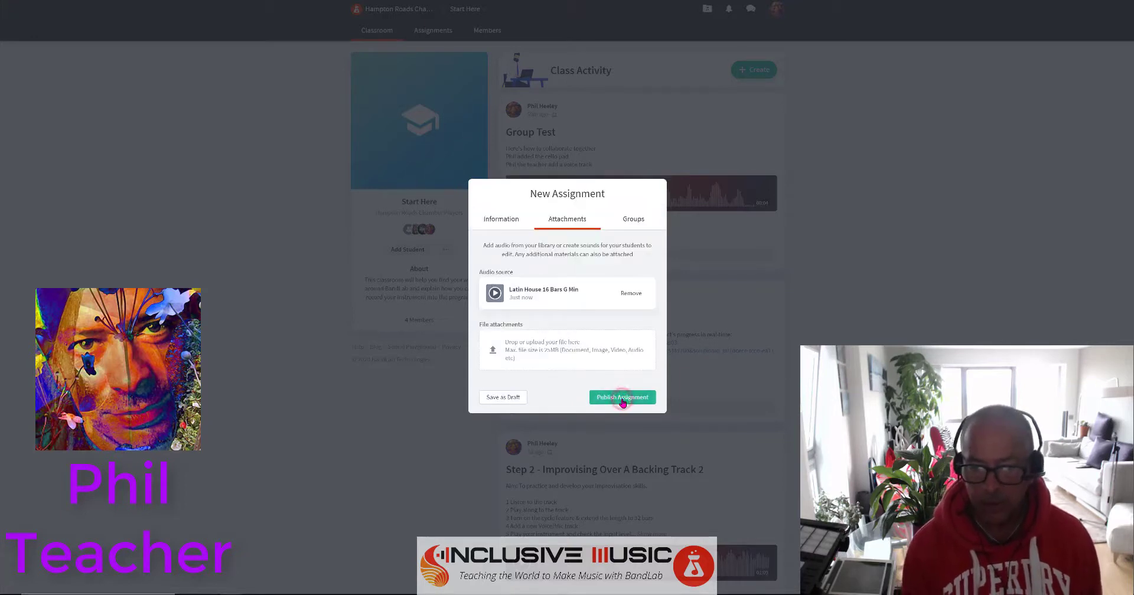
Create Group 1 with two students by username and publish the assignment.
{"action": "left_click", "coordinate": [634, 219]}
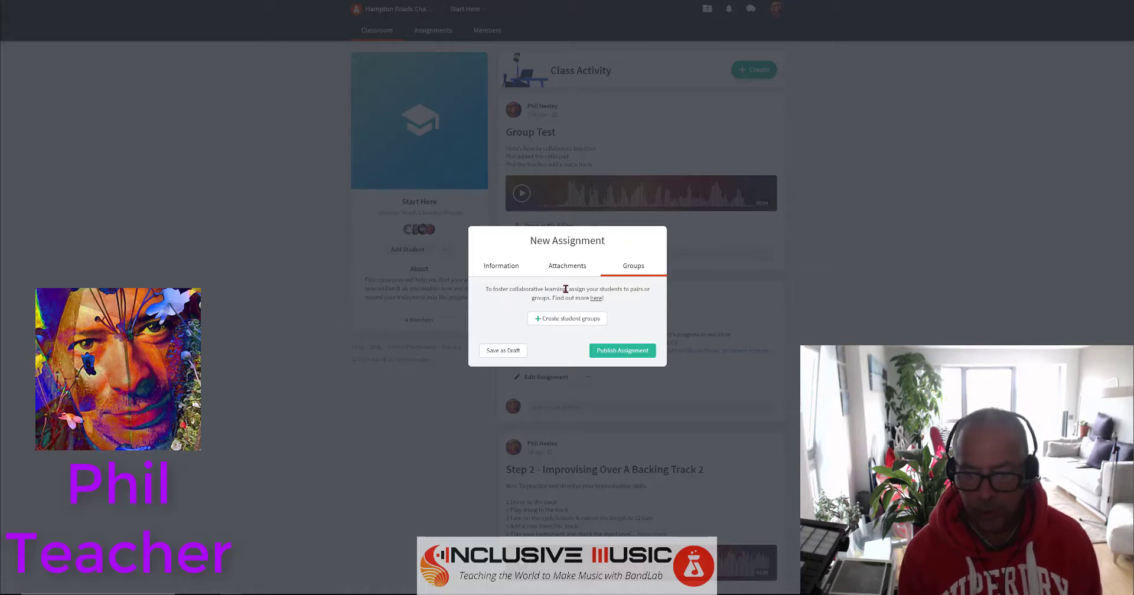
{"action": "left_click", "coordinate": [581, 320]}
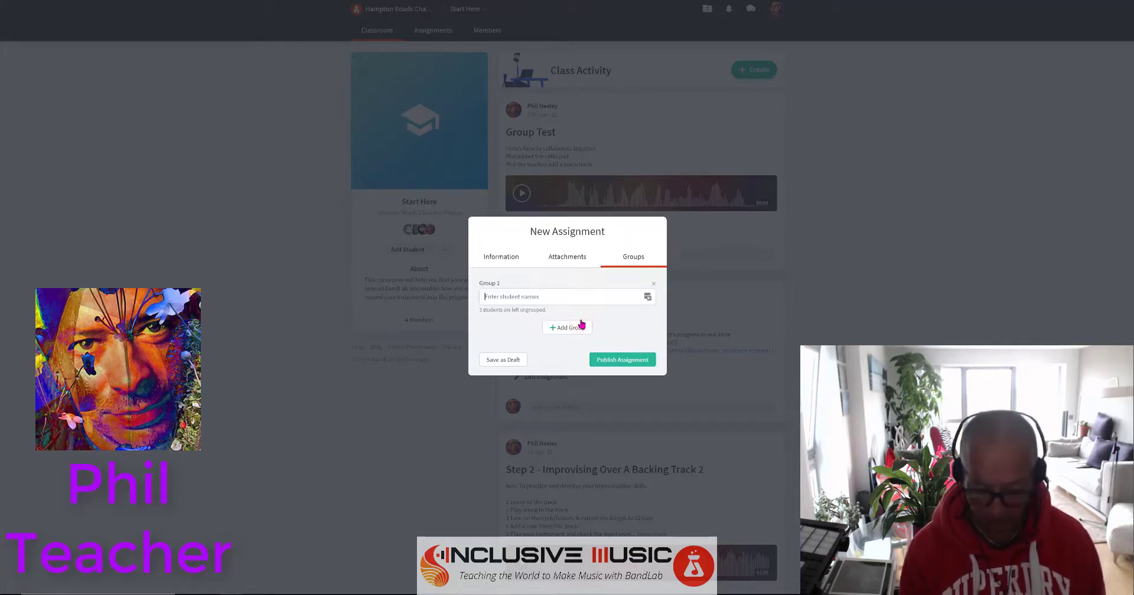
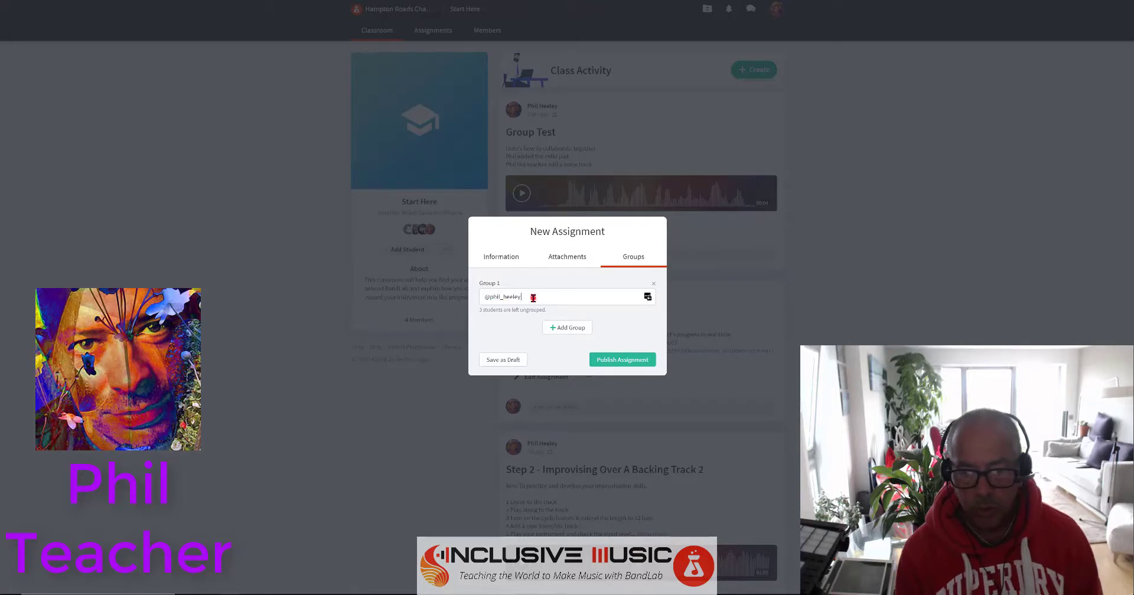
{"action": "left_click", "coordinate": [532, 297]}
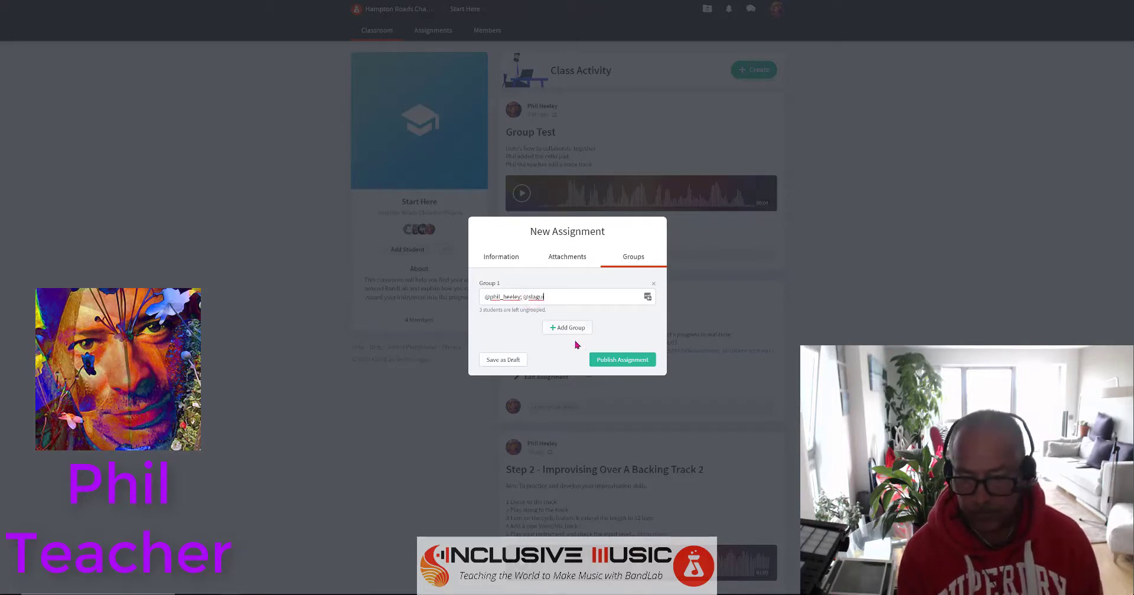
{"action": "left_click", "coordinate": [597, 360]}
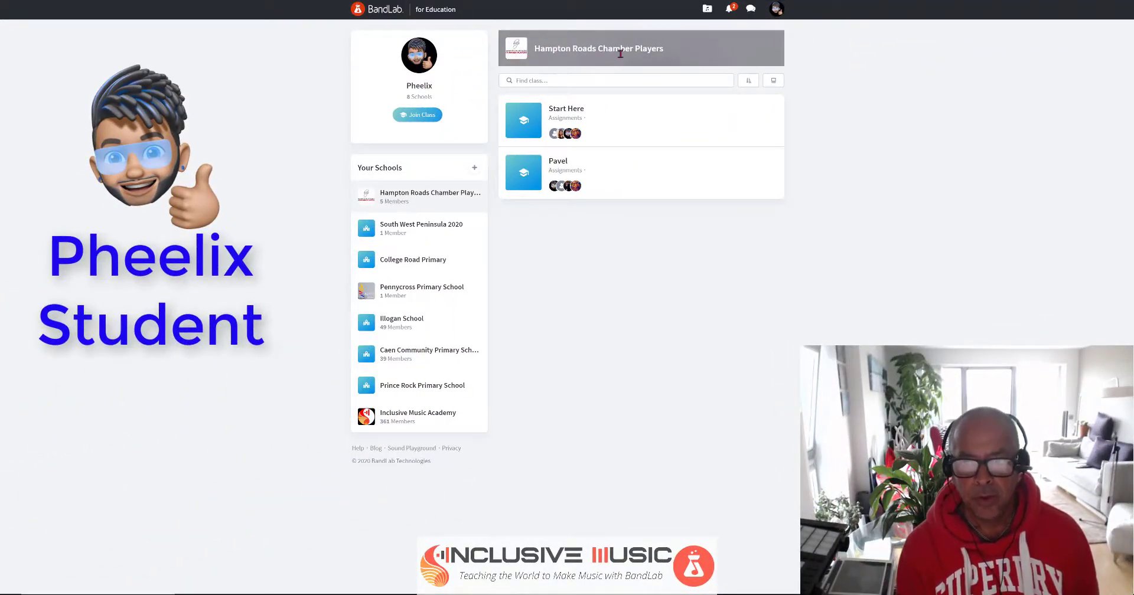
As the student, open Start Here and begin the assignment from the Teacher's Assignment version.
{"action": "left_click", "coordinate": [558, 111]}
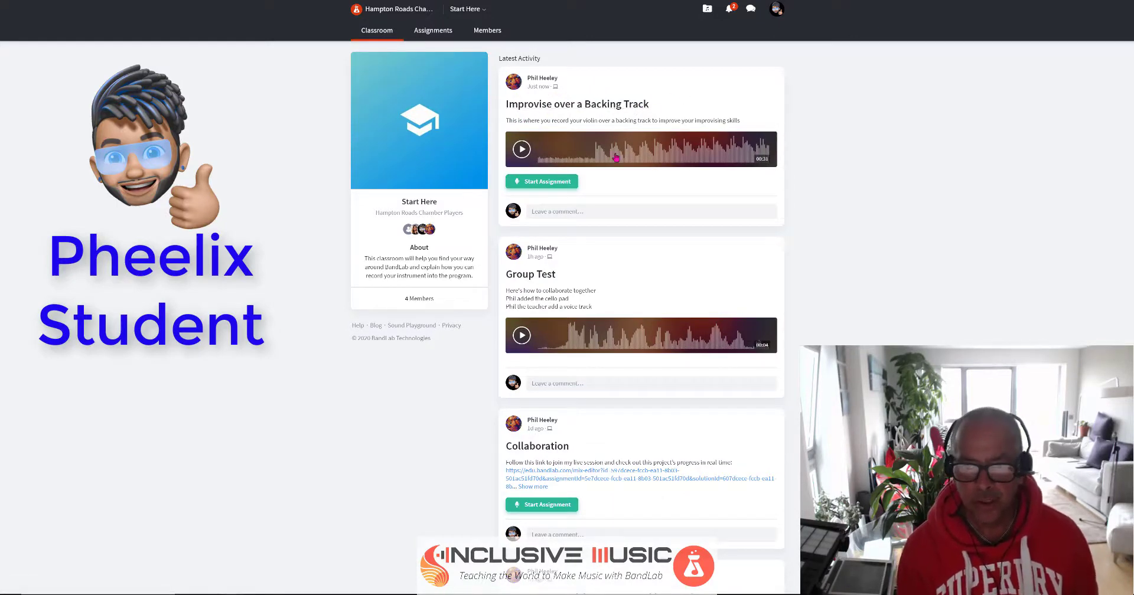
{"action": "left_click", "coordinate": [550, 184]}
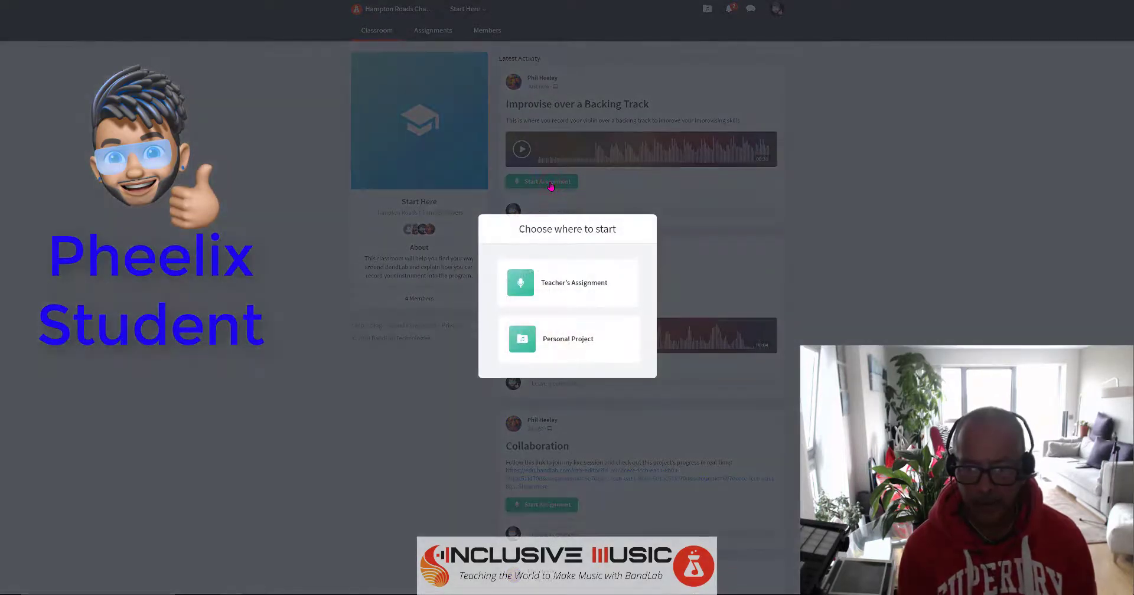
{"action": "left_click", "coordinate": [525, 290]}
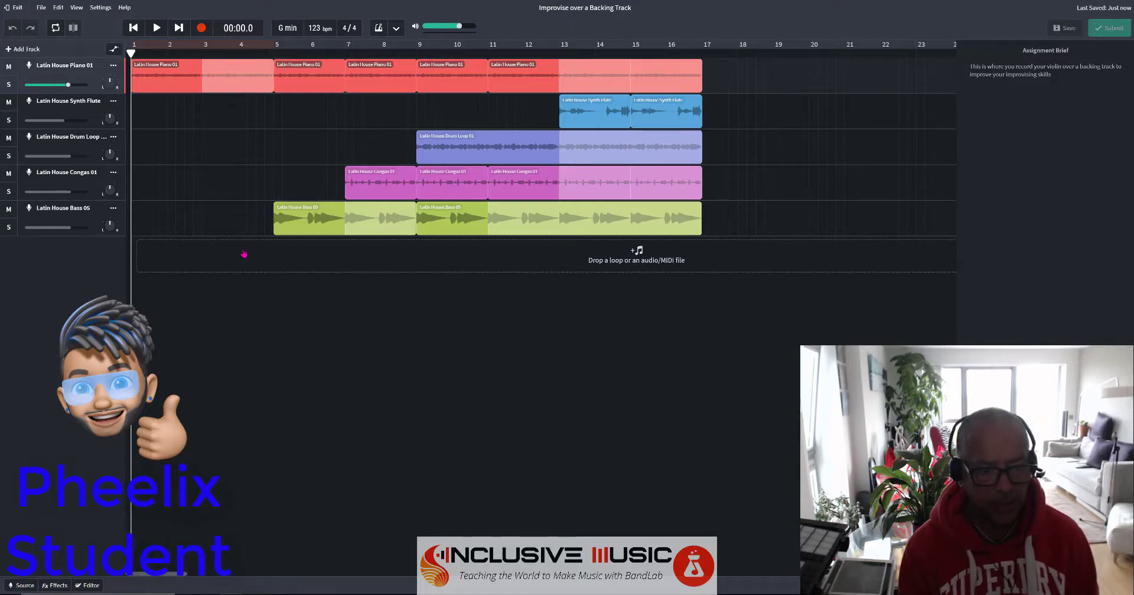
Select the Latin House Bass 05 track and record a new take across bars 1–17.
{"action": "left_click", "coordinate": [339, 221]}
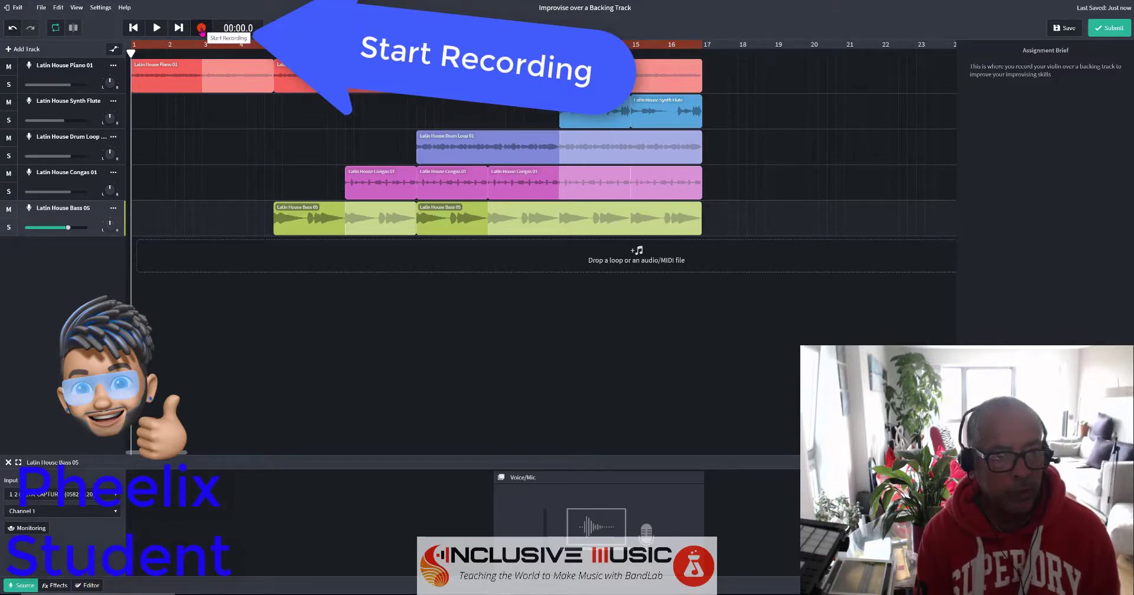
{"action": "left_click", "coordinate": [201, 28]}
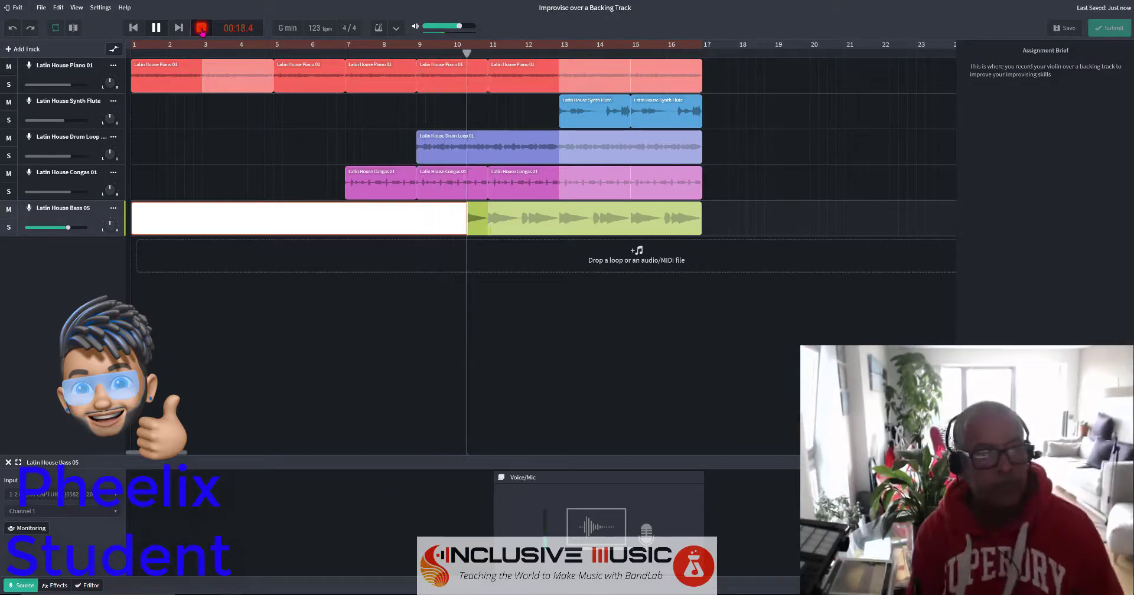
{"action": "left_click", "coordinate": [202, 30]}
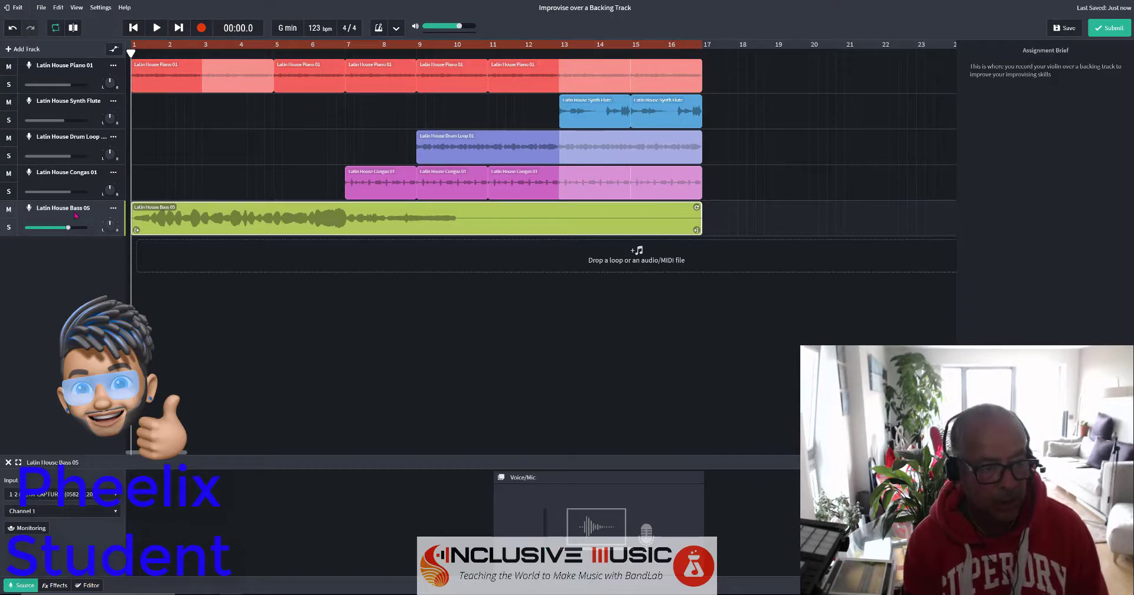
Rename the Latin House Bass 05 track to Erhu, play the take back, then save without submitting.
{"action": "double_click", "coordinate": [74, 209]}
{"action": "type", "text": "Erhu"}
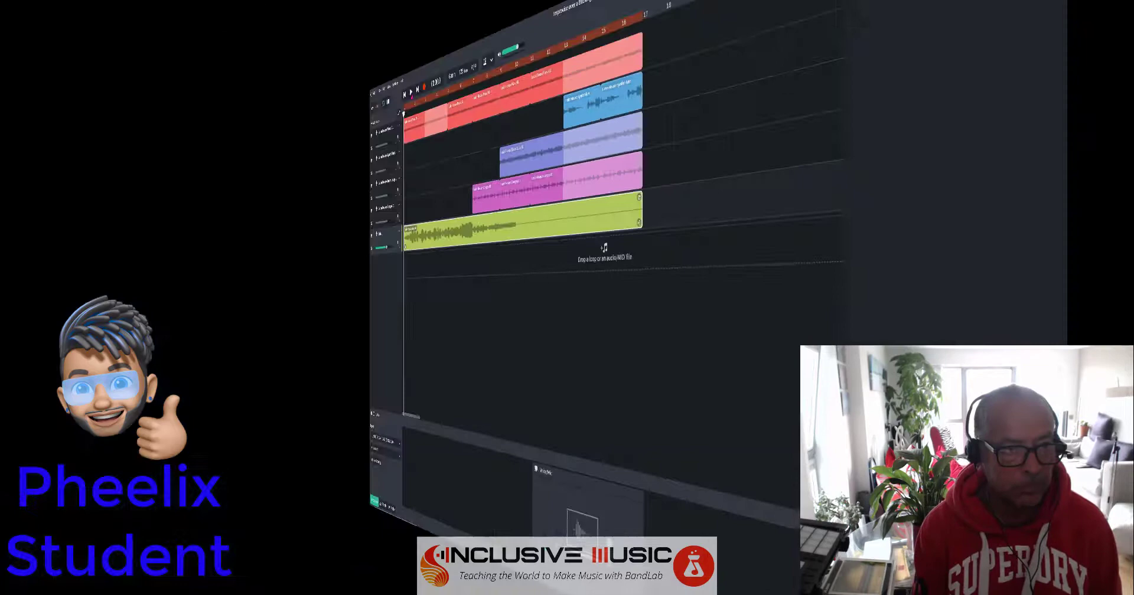
{"action": "left_click", "coordinate": [157, 29]}
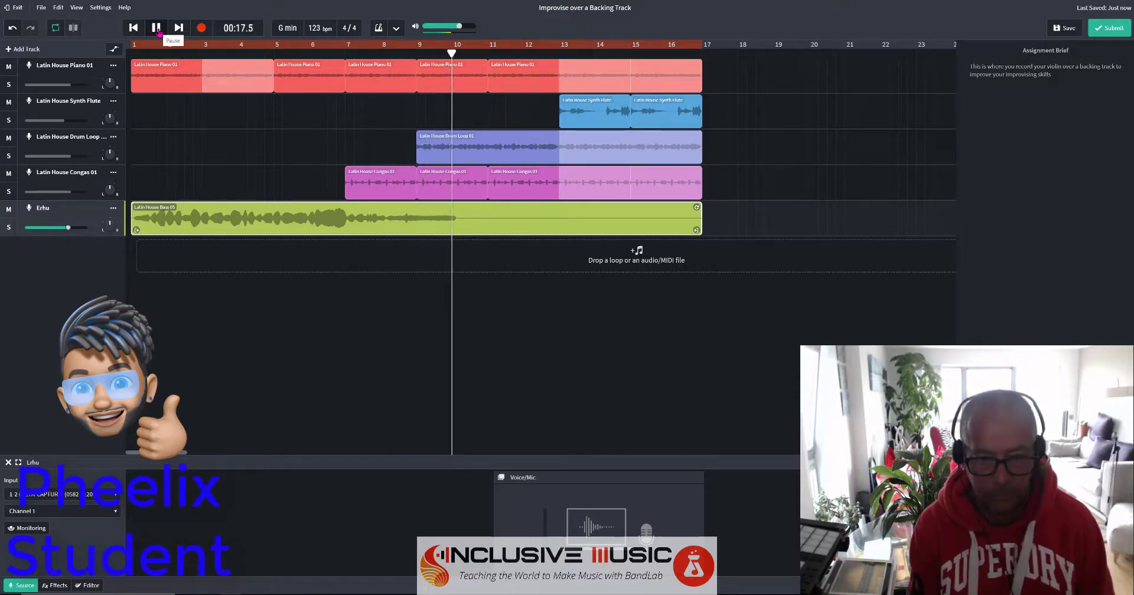
{"action": "left_click", "coordinate": [156, 28]}
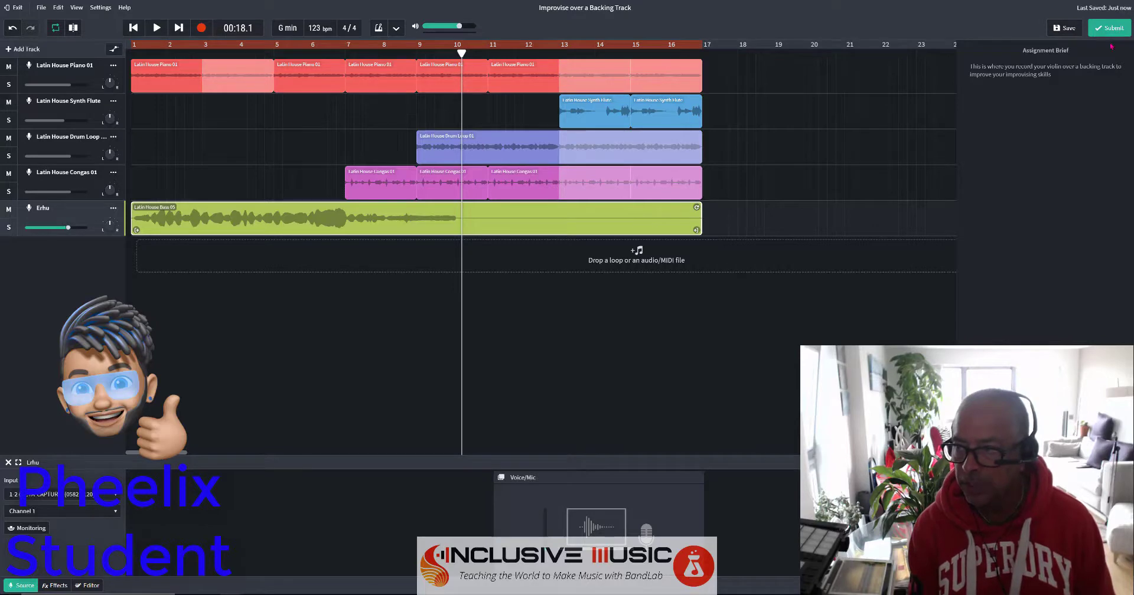
{"action": "left_click", "coordinate": [1068, 29]}
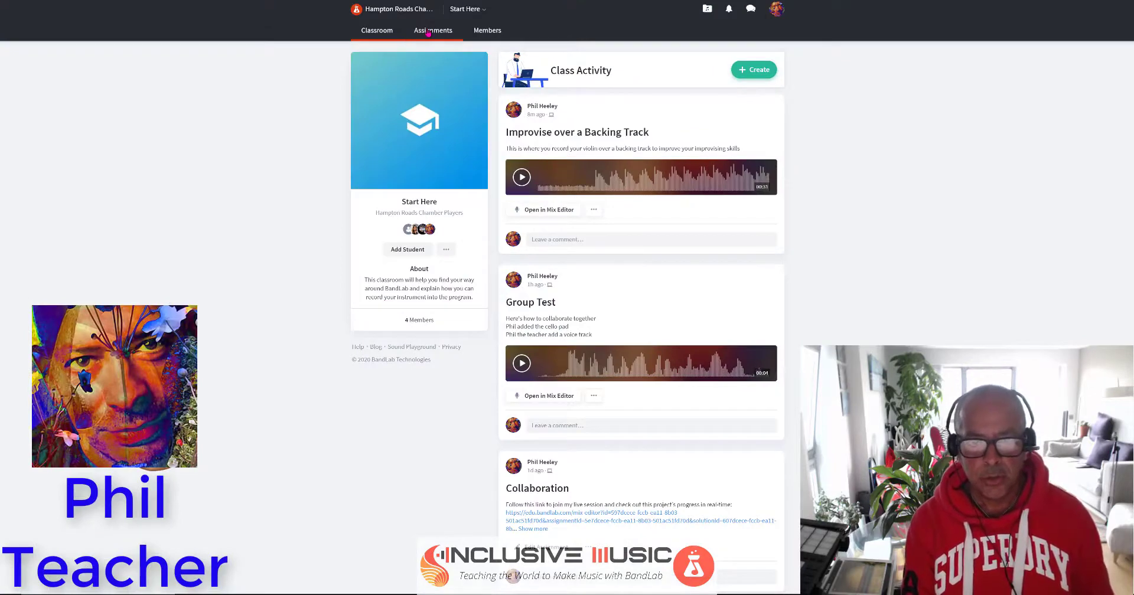
In Assignments, expand Improvise over a Backing Track's student progress and open the In Progress project.
{"action": "left_click", "coordinate": [431, 34]}
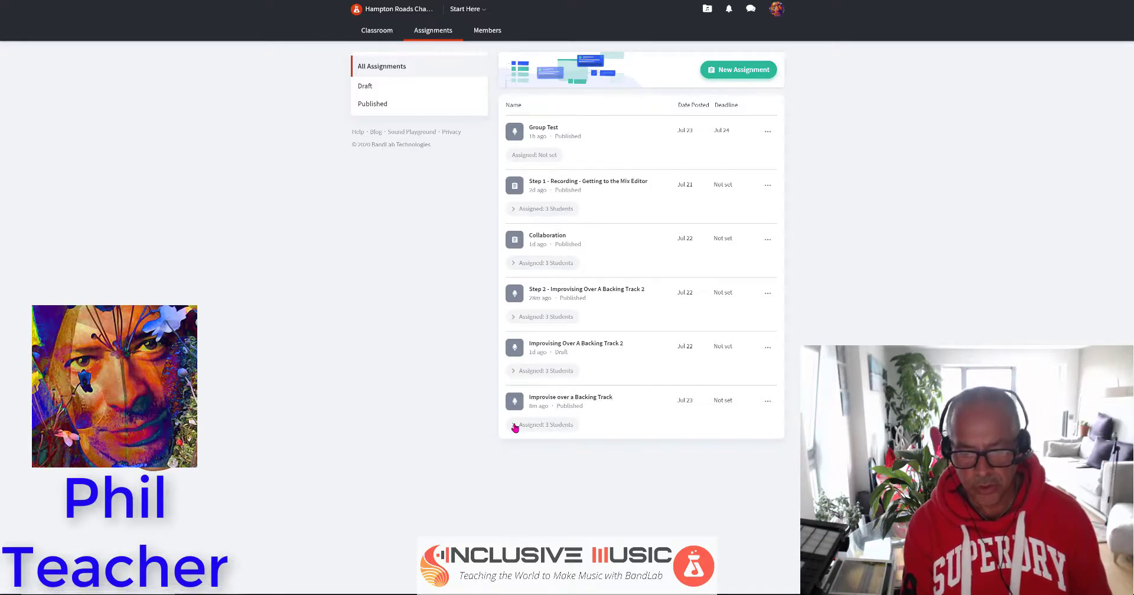
{"action": "left_click", "coordinate": [513, 425]}
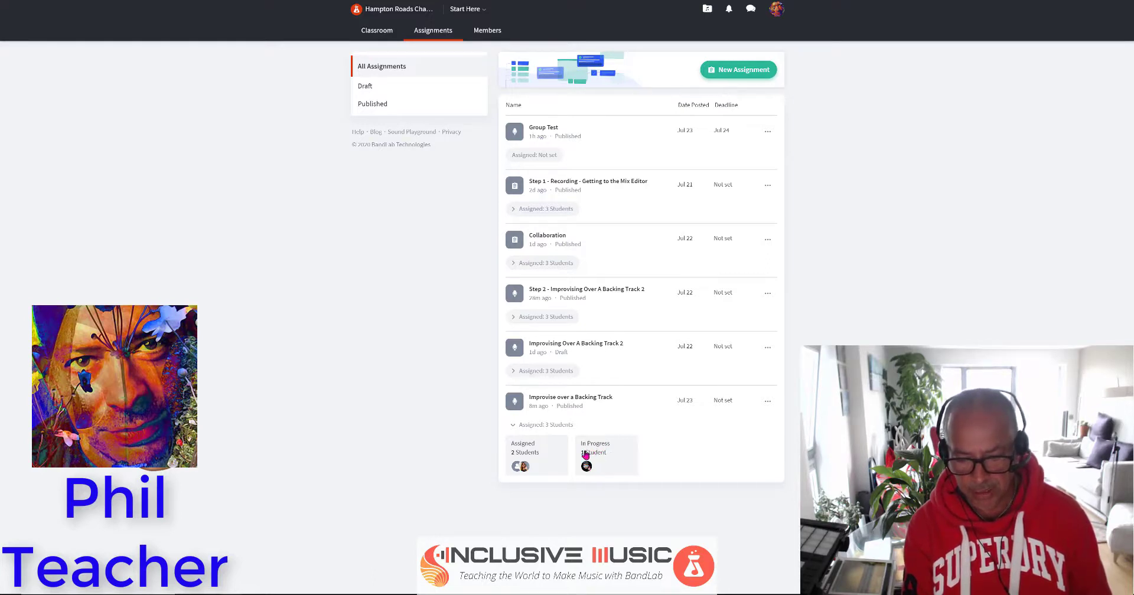
{"action": "left_click", "coordinate": [597, 451]}
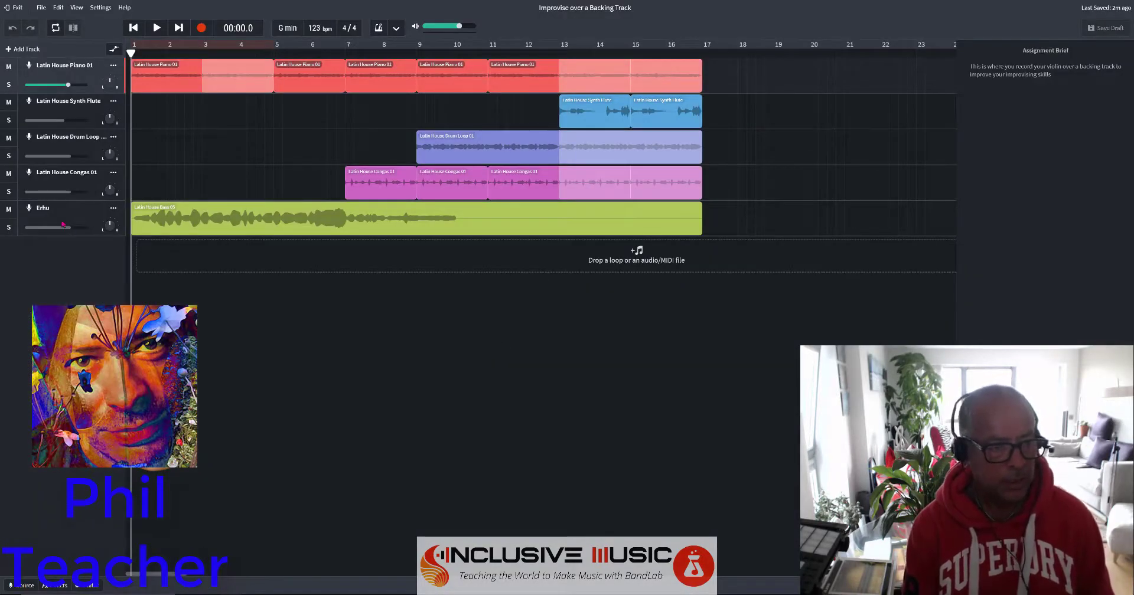
{"action": "mouse_move", "coordinate": [112, 224]}
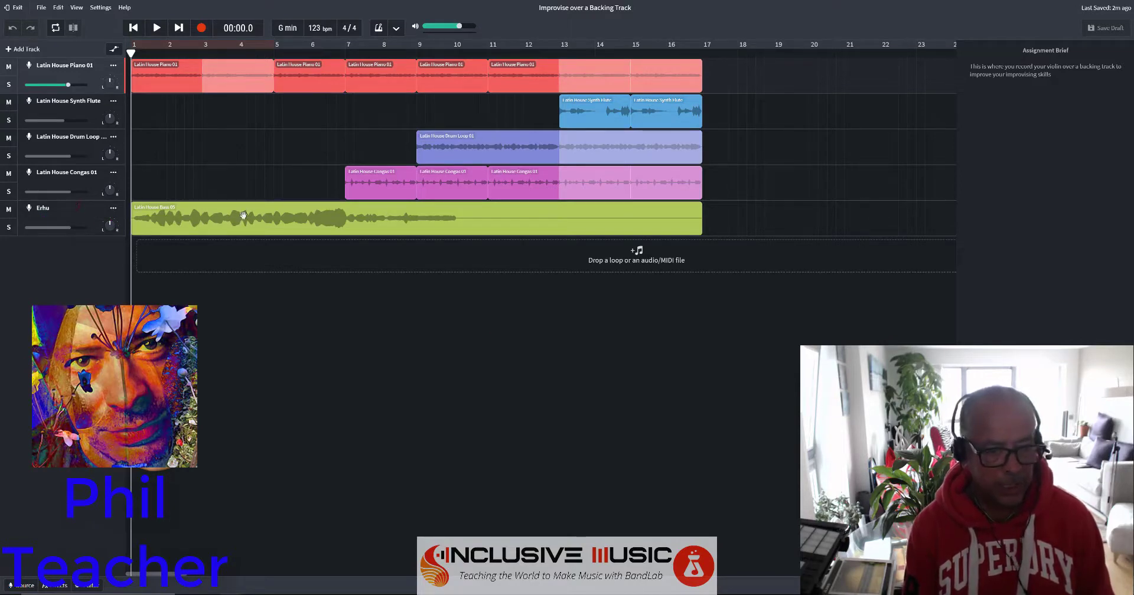
{"action": "left_click", "coordinate": [157, 29]}
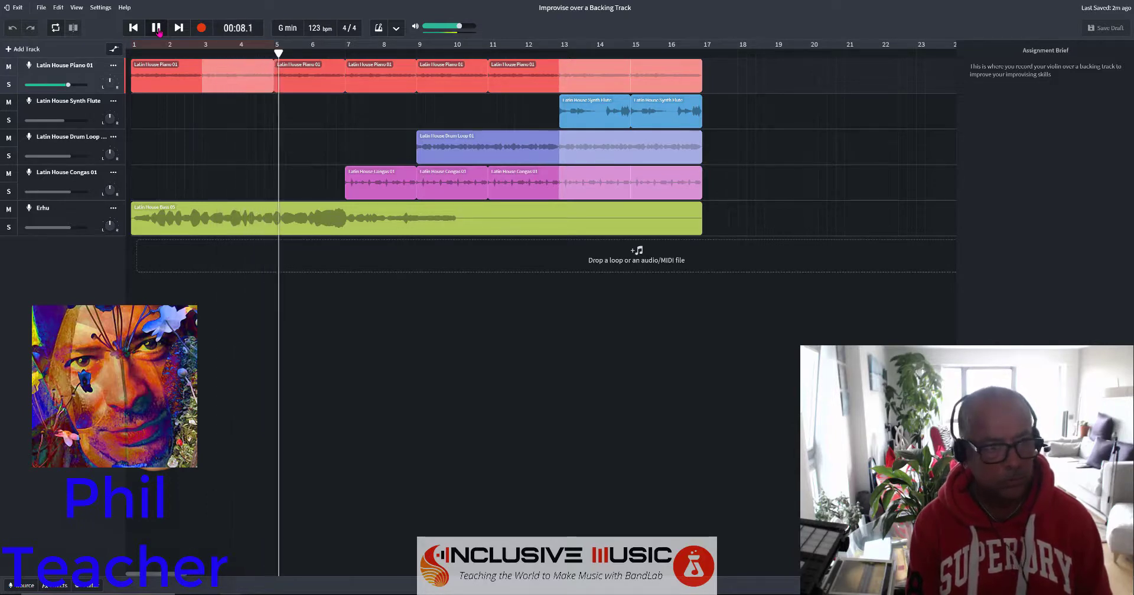
{"action": "left_click", "coordinate": [156, 28]}
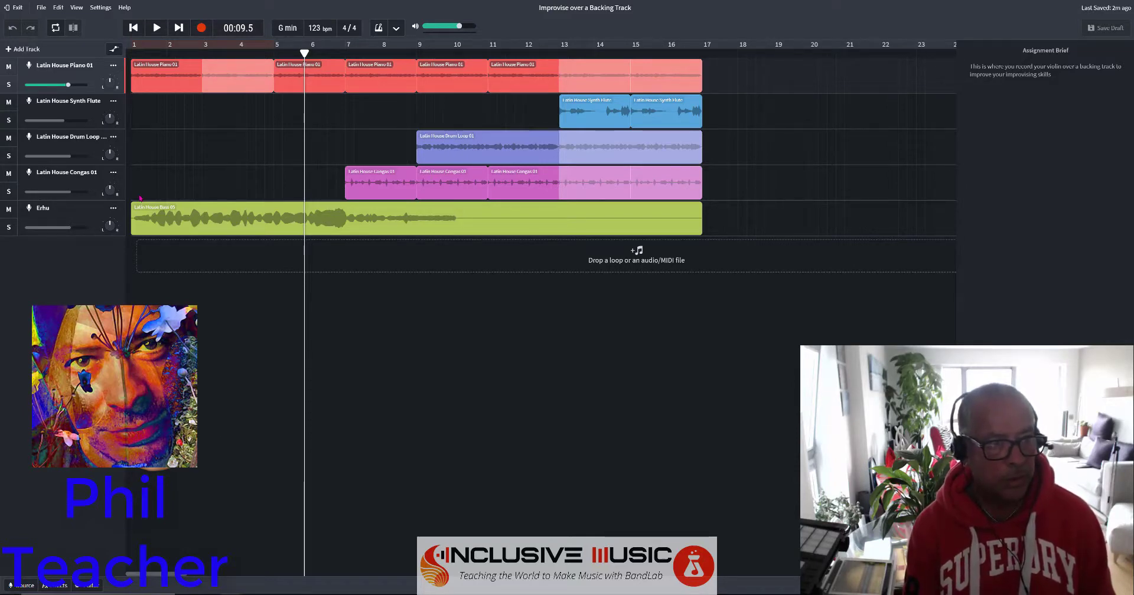
Add a Voice/Mic track recording from input 1-2 (OCTA-CAPTURE) and move the playhead to bar 9.
{"action": "left_click", "coordinate": [29, 49]}
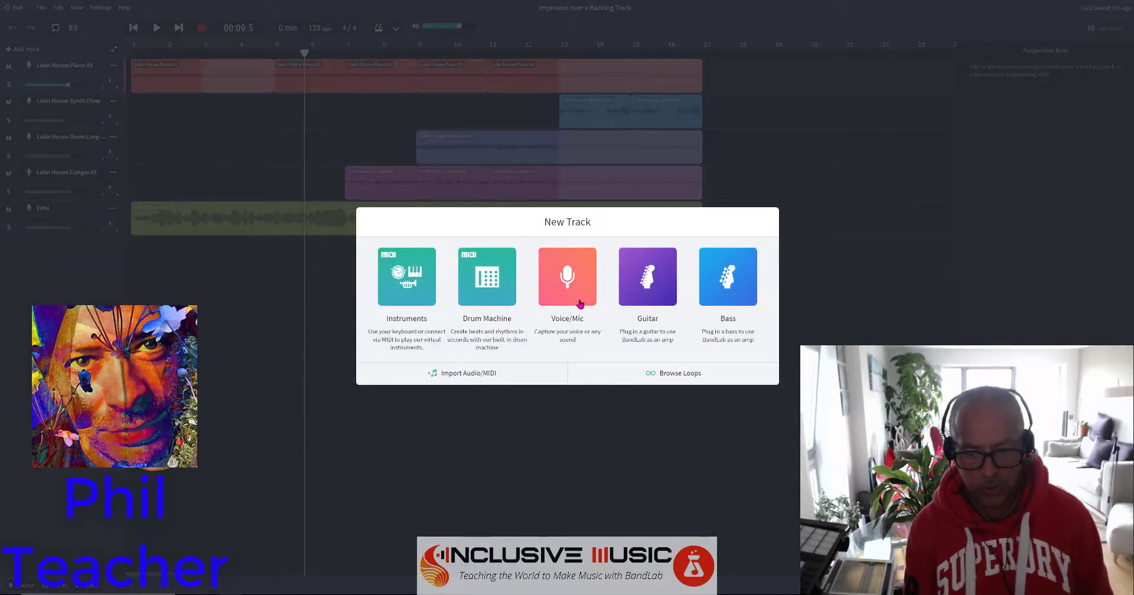
{"action": "left_click", "coordinate": [552, 301]}
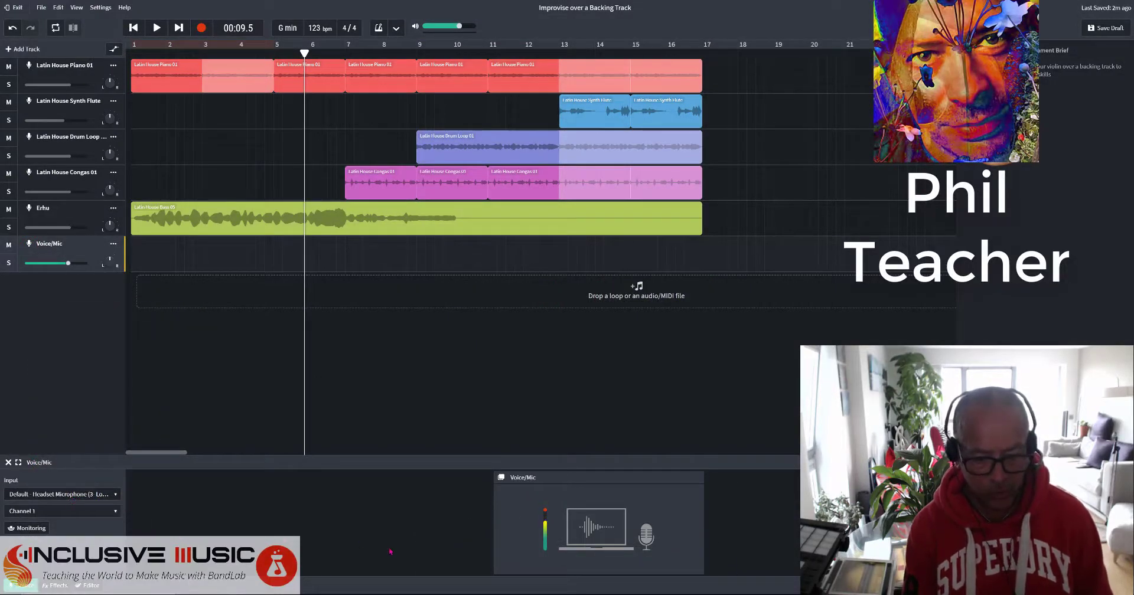
{"action": "left_click", "coordinate": [94, 496]}
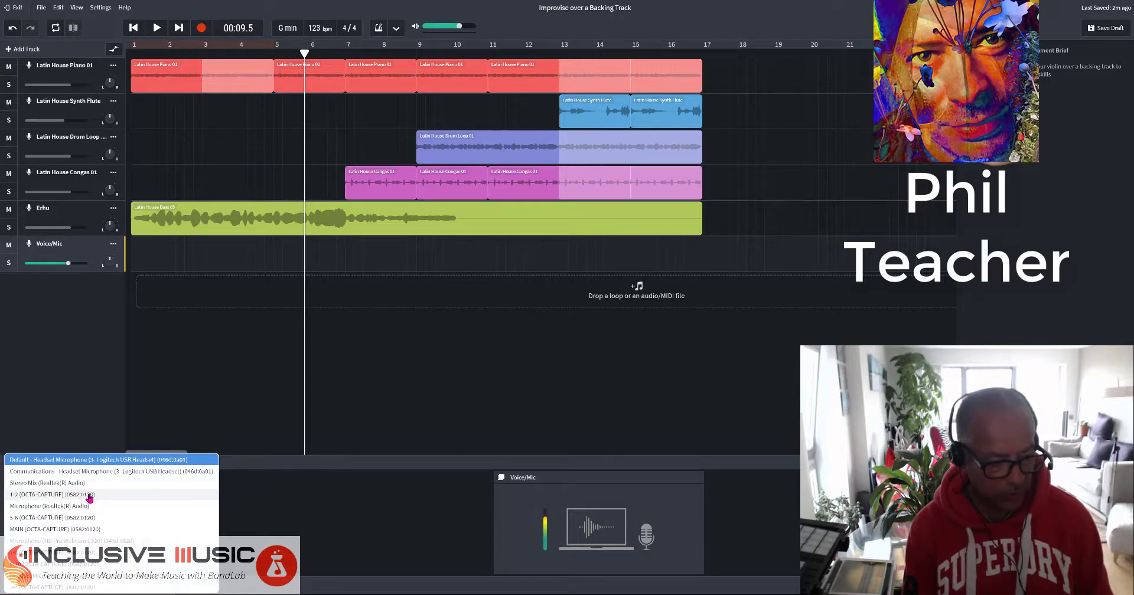
{"action": "left_click", "coordinate": [82, 496]}
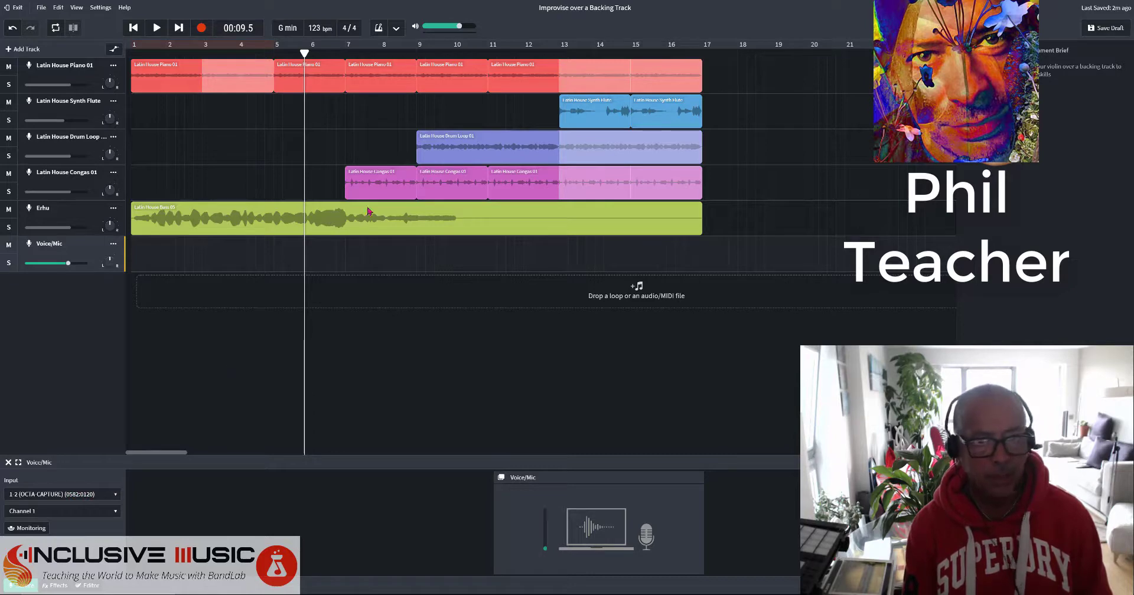
{"action": "left_click", "coordinate": [416, 46]}
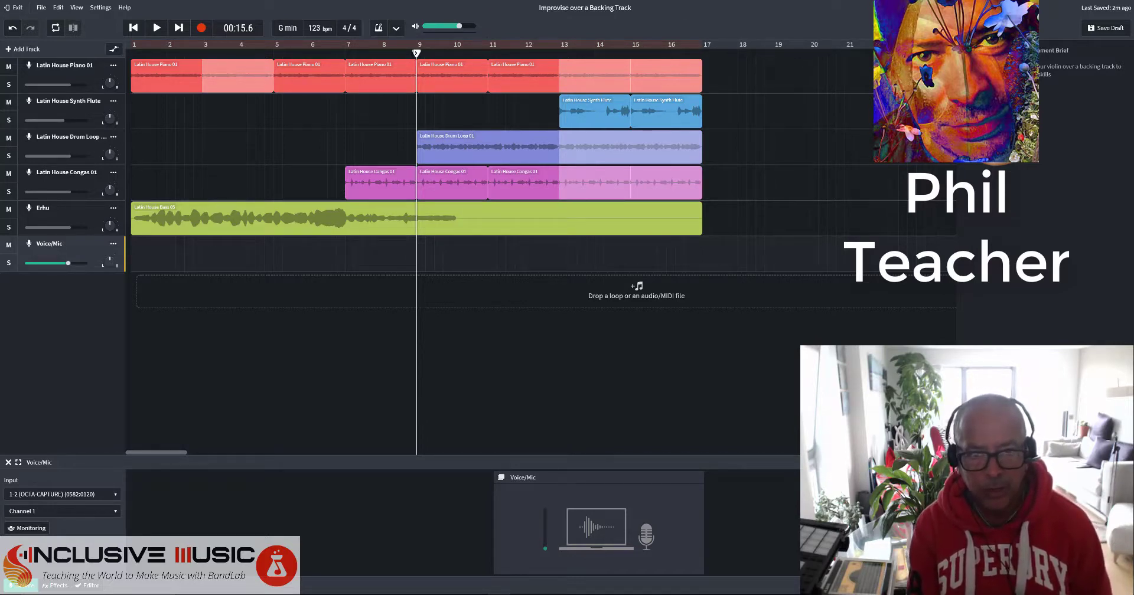
Record a Voice/Mic clip from bar 9 to about bar 14, then play it back.
{"action": "key", "text": "space"}
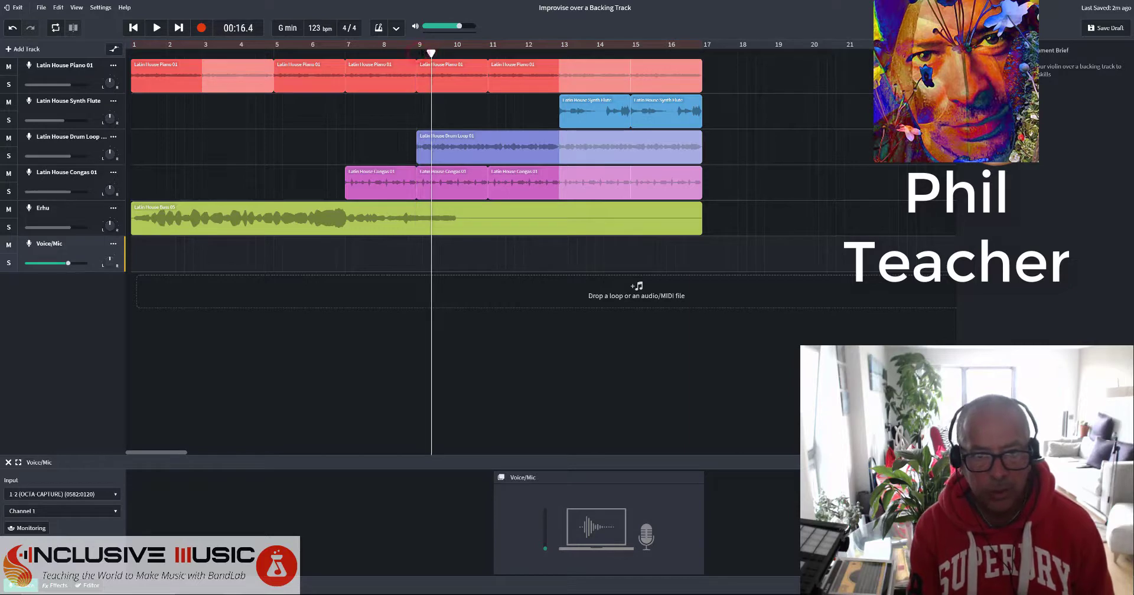
{"action": "key", "text": "space"}
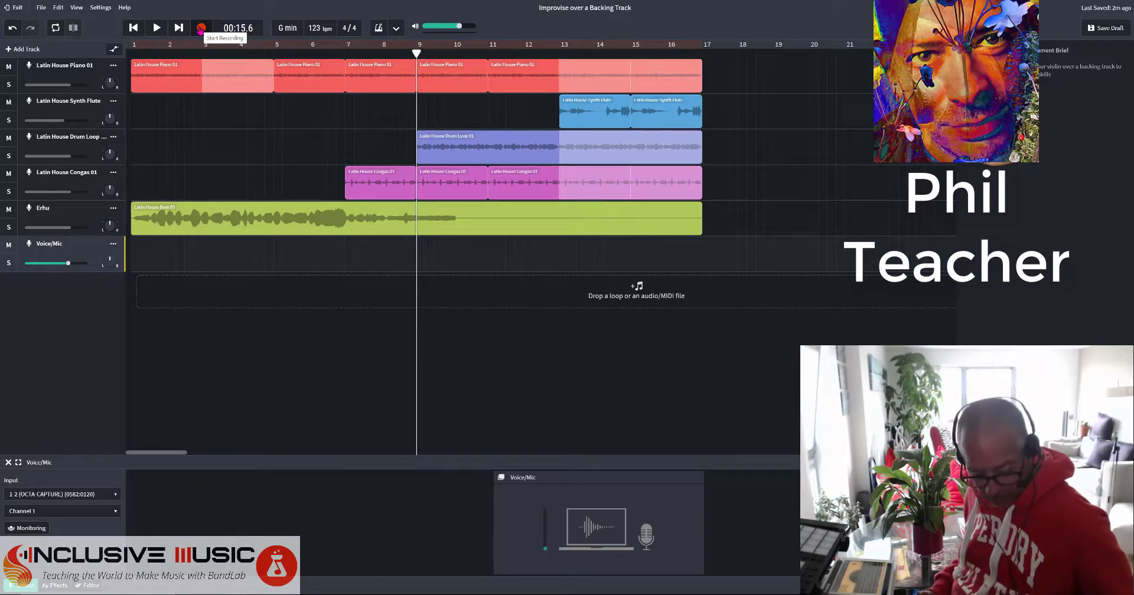
{"action": "left_click", "coordinate": [201, 29]}
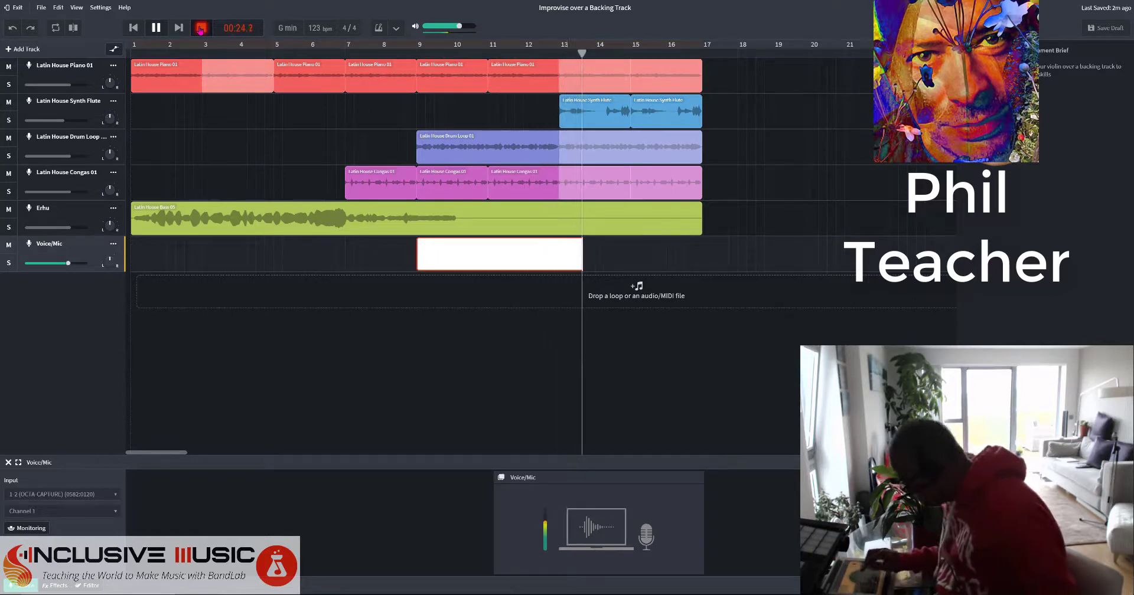
{"action": "left_click", "coordinate": [201, 29]}
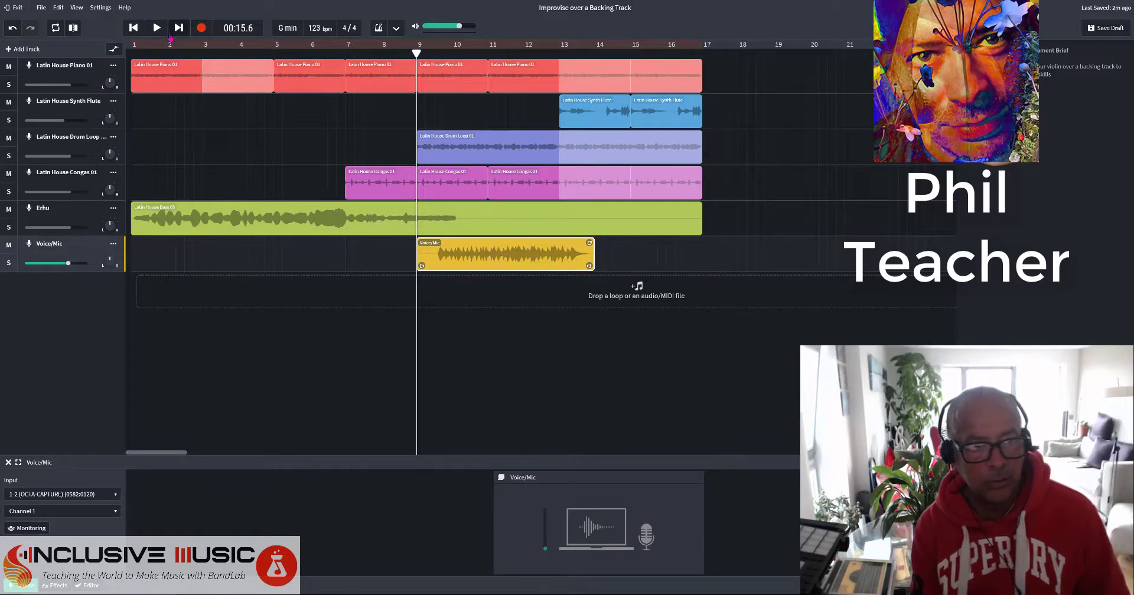
{"action": "left_click", "coordinate": [156, 28]}
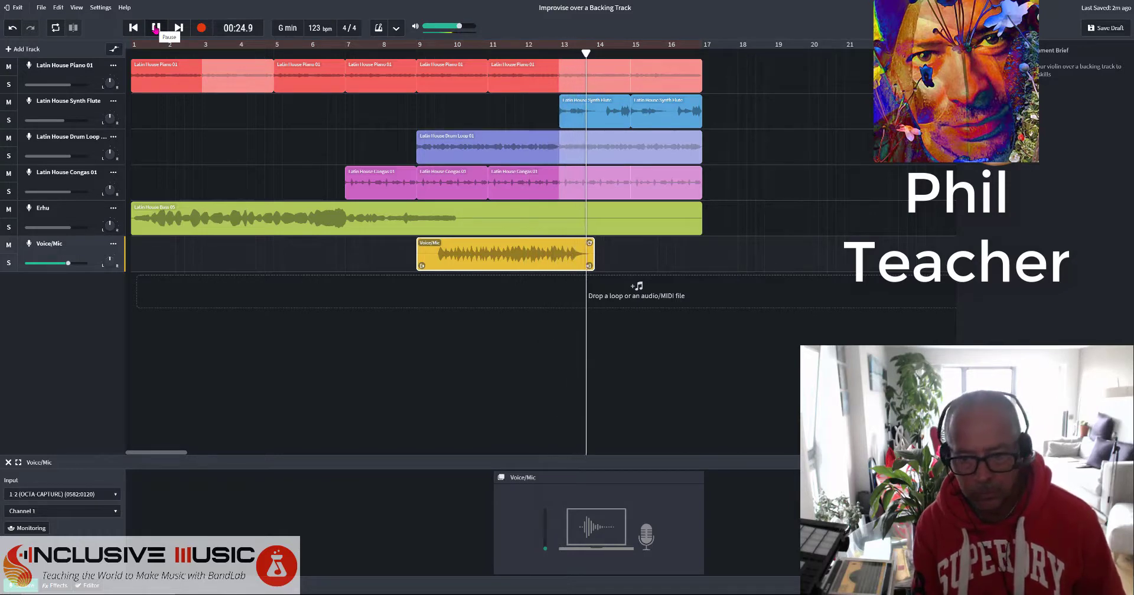
{"action": "left_click", "coordinate": [156, 28]}
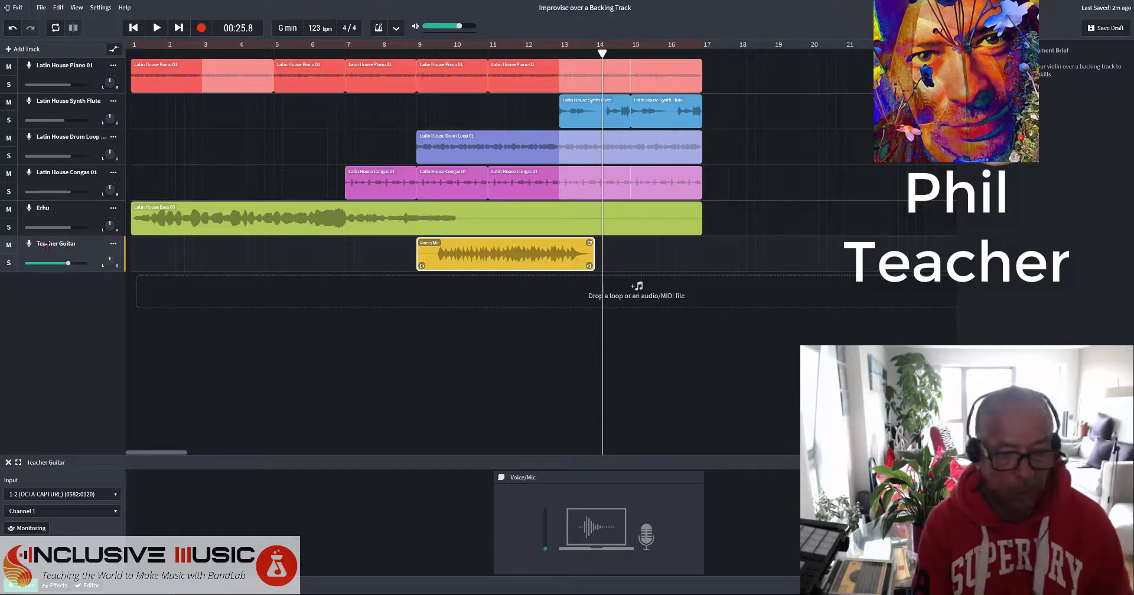
Save the draft so the student's project includes the Teacher Guitar clip.
{"action": "left_click", "coordinate": [1101, 33]}
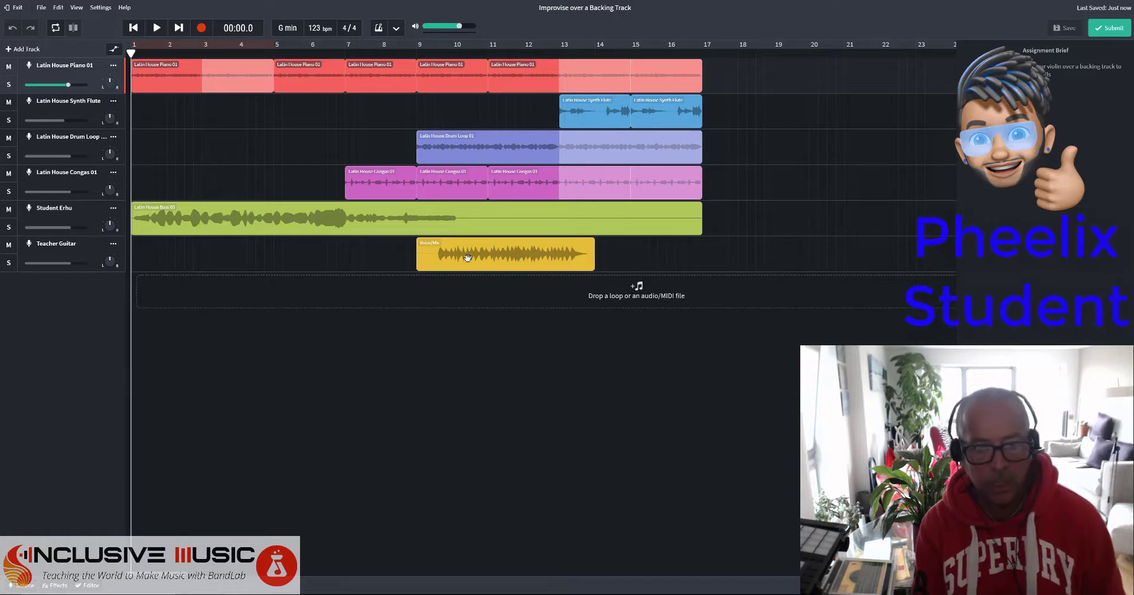
Play the student's project from bar 9 through the Teacher Guitar clip, stopping near bar 14.
{"action": "left_click", "coordinate": [418, 58]}
{"action": "key", "text": "space"}
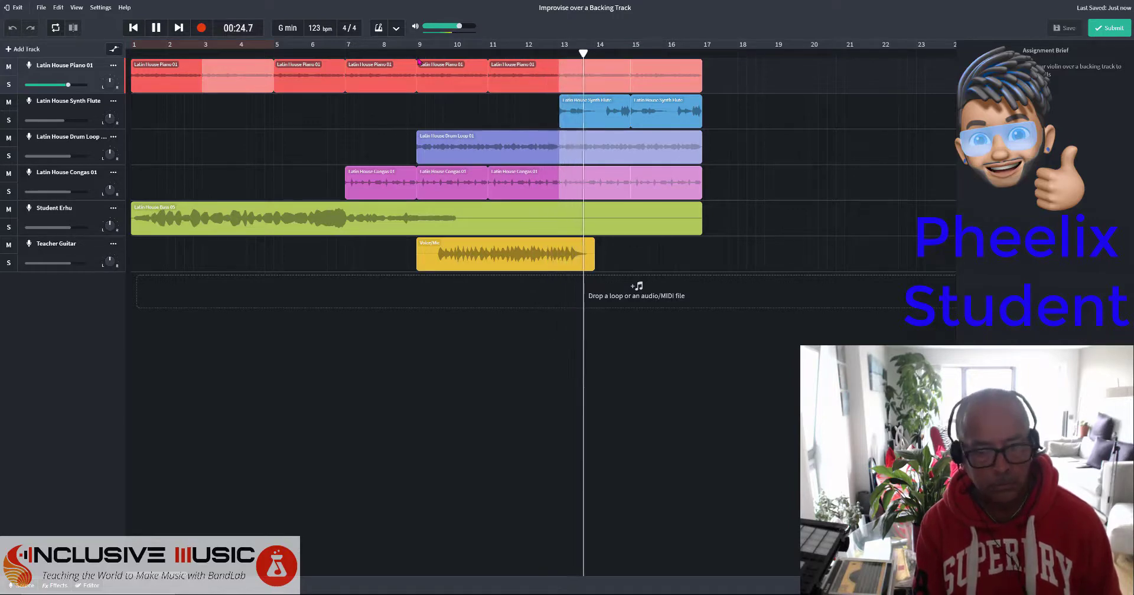
{"action": "key", "text": "space"}
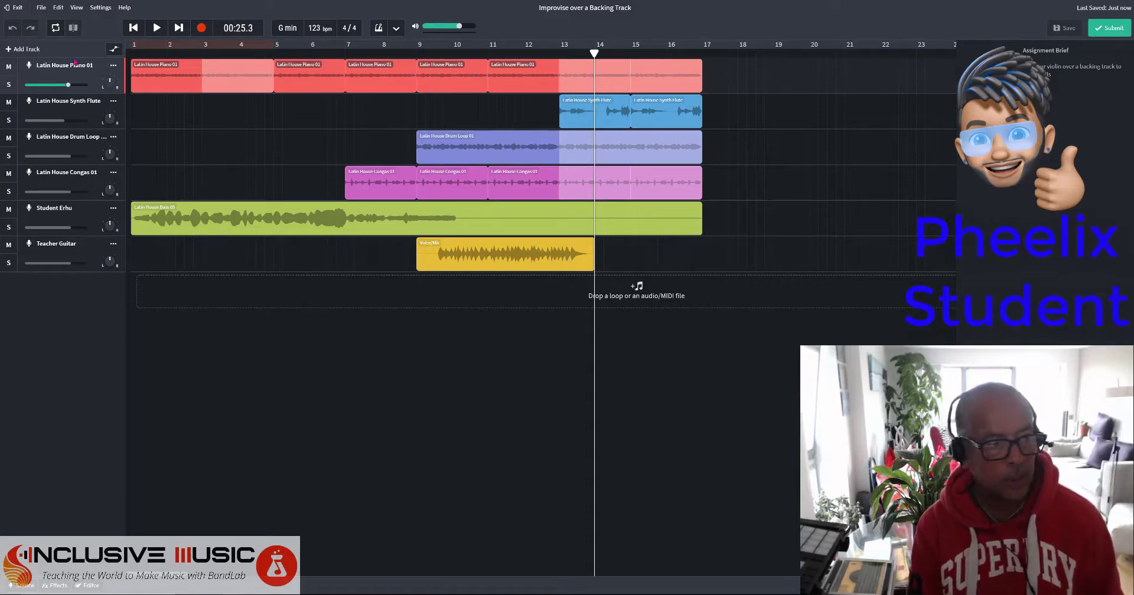
Add an armed Voice/Mic track with input 1-2 (OCTA-CAPTURE), then return to bar 1.
{"action": "left_click", "coordinate": [21, 51]}
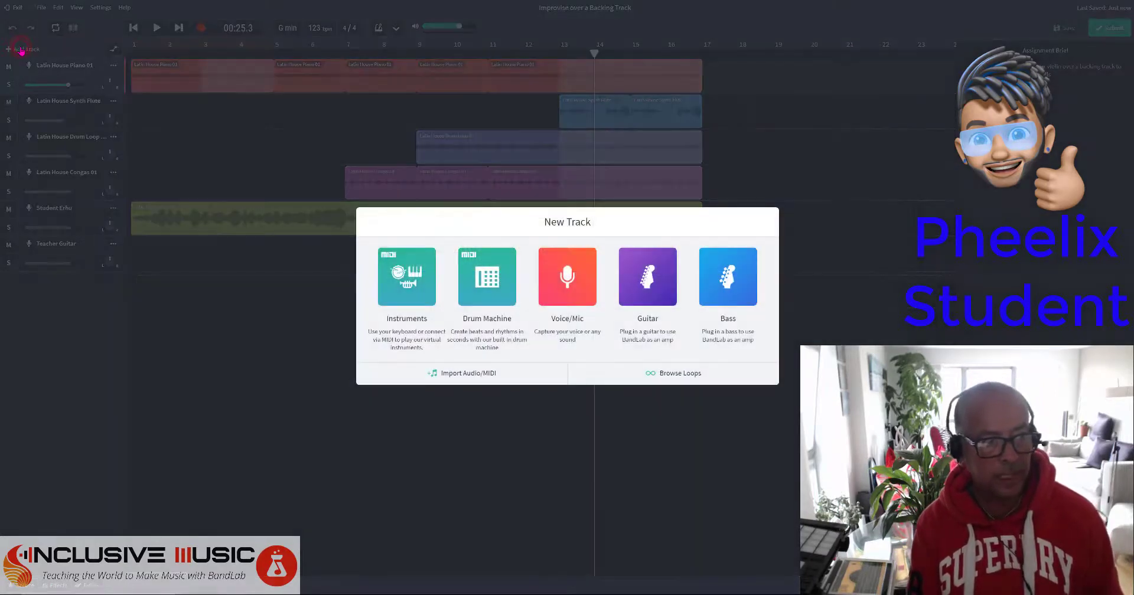
{"action": "left_click", "coordinate": [557, 284]}
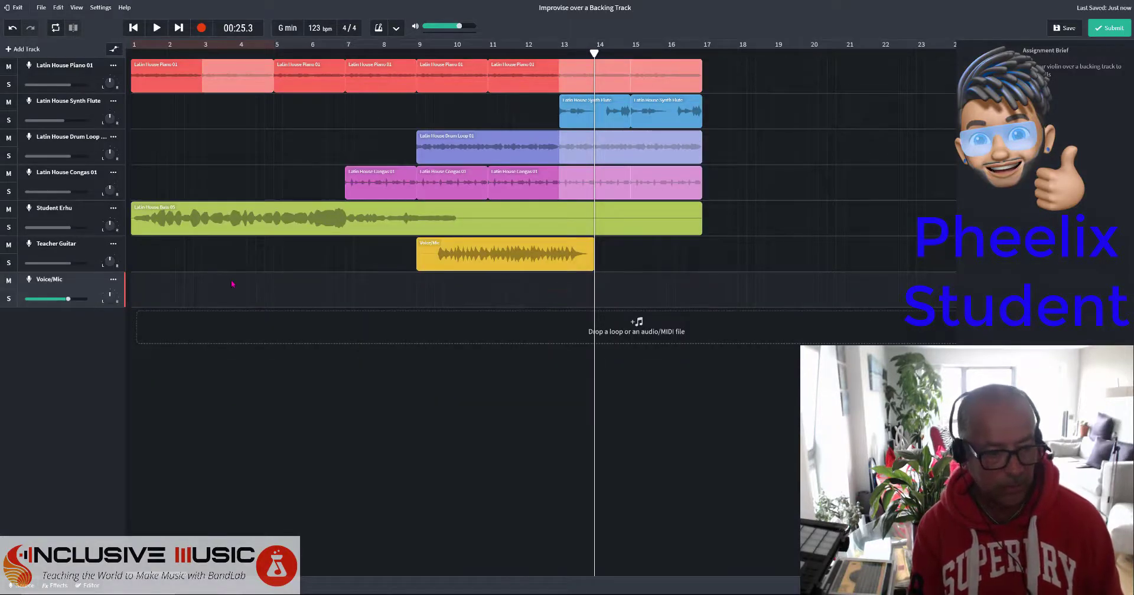
{"action": "left_click", "coordinate": [29, 282]}
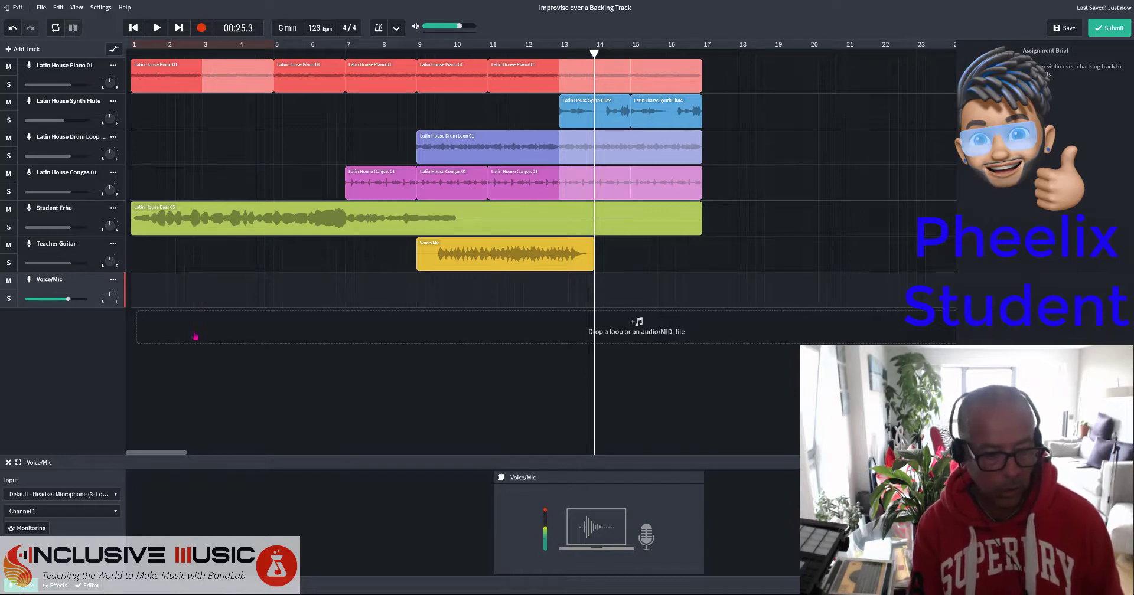
{"action": "left_click", "coordinate": [93, 496]}
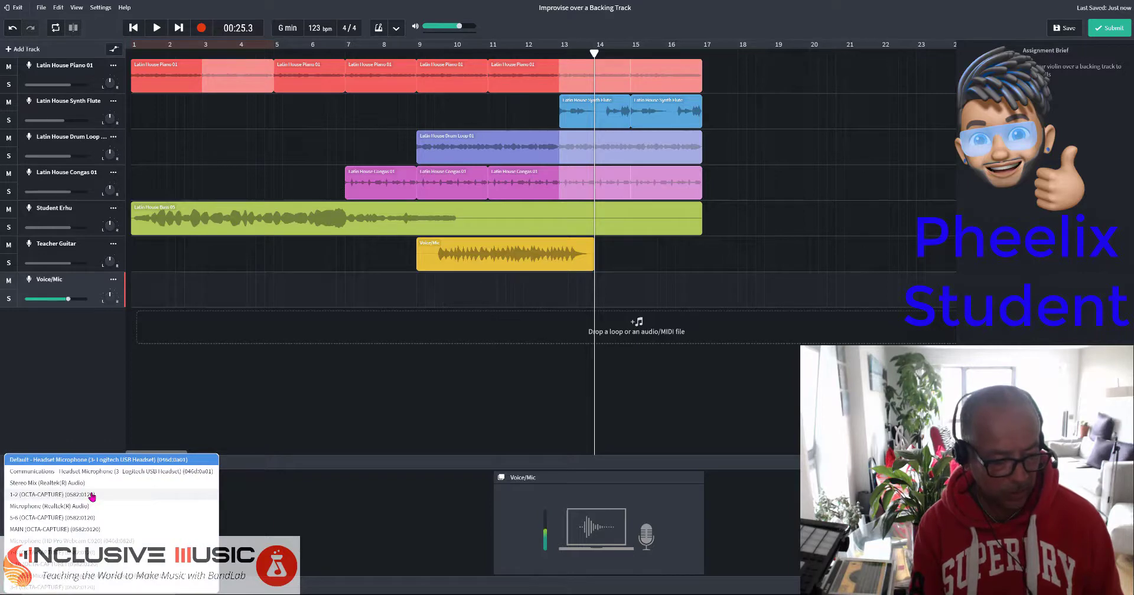
{"action": "left_click", "coordinate": [92, 496]}
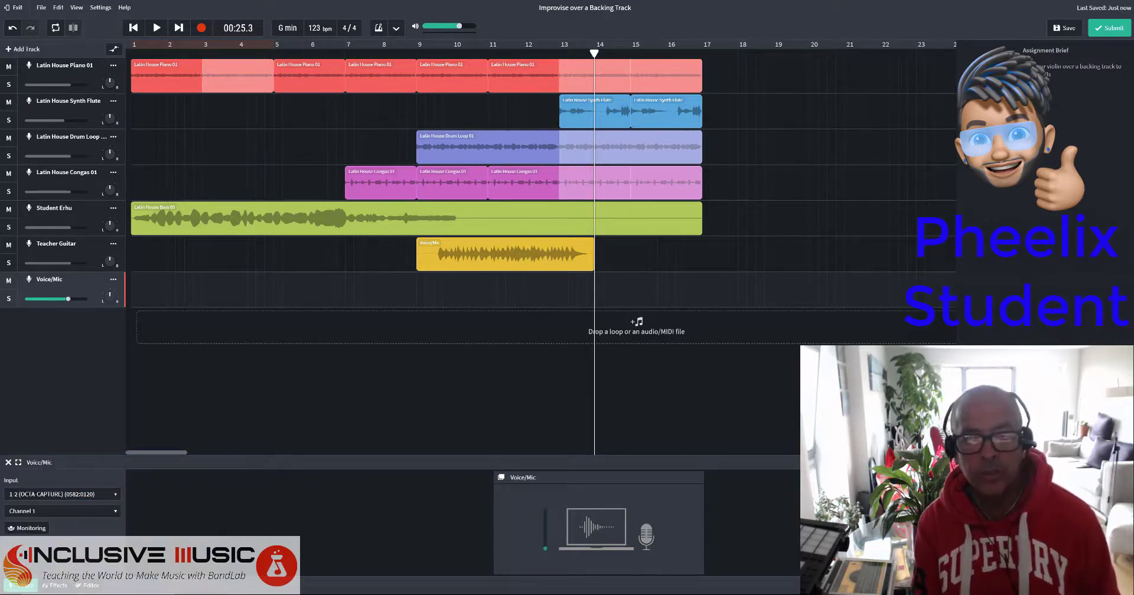
{"action": "key", "text": "Home"}
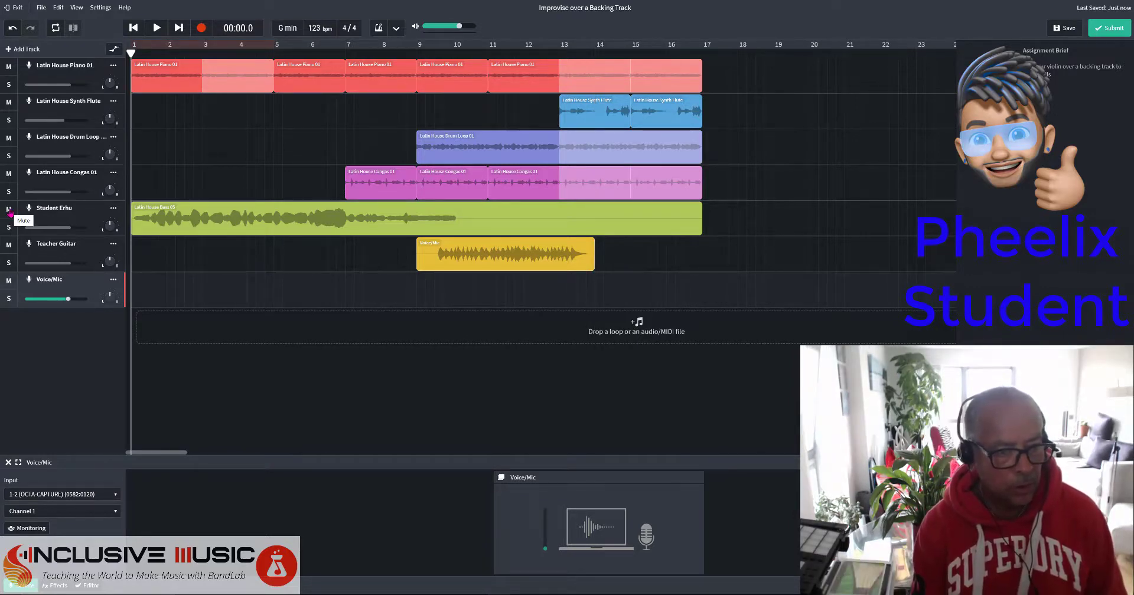
Mute Teacher Guitar and record a new Voice/Mic take from bar 1 over the backing.
{"action": "left_click", "coordinate": [9, 245]}
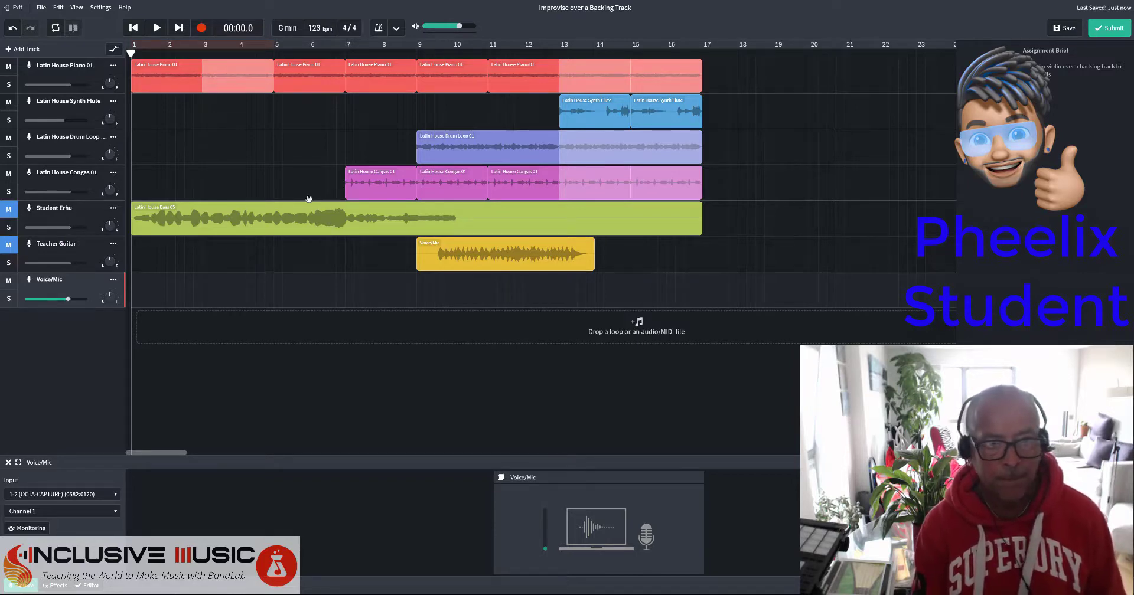
{"action": "left_click", "coordinate": [202, 28]}
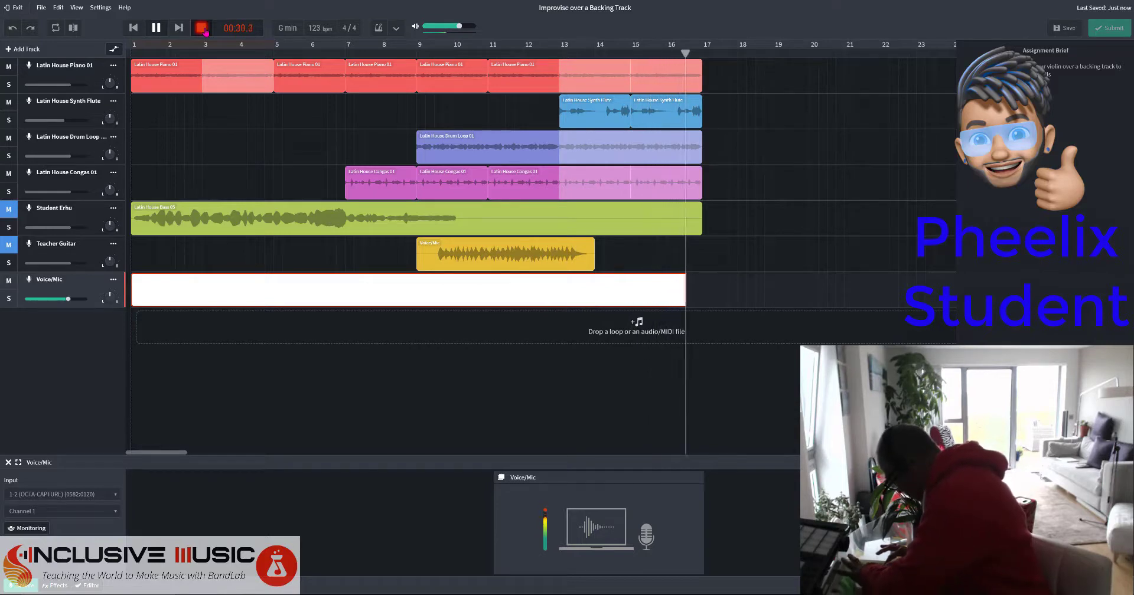
Stop the take, play it back with Voice/Mic volume lowered to -6.0 dB, then pause.
{"action": "left_click", "coordinate": [202, 28]}
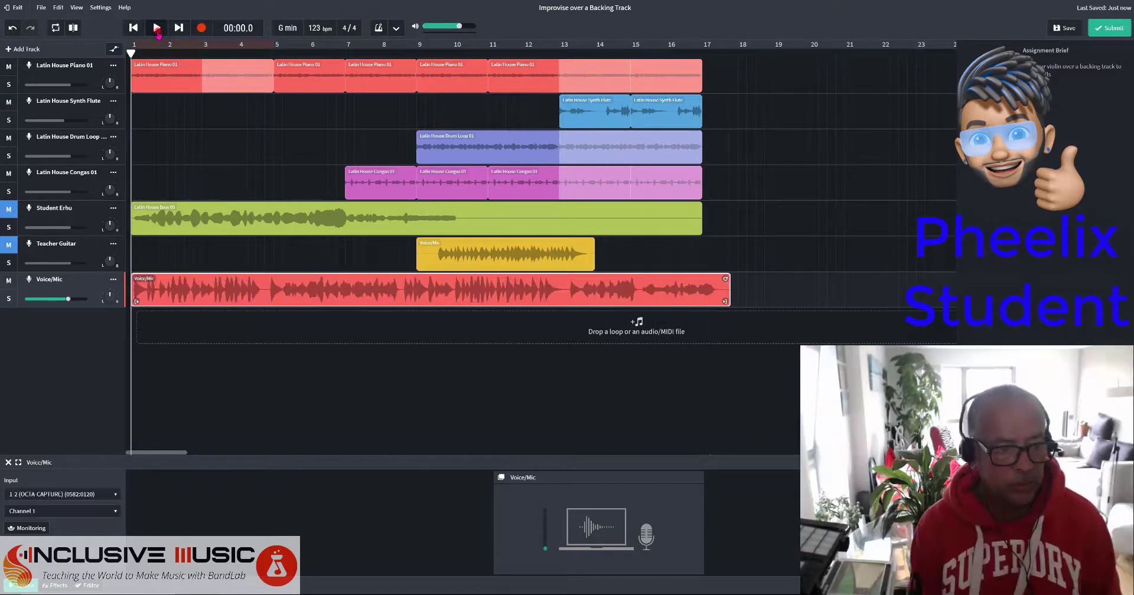
{"action": "left_click", "coordinate": [156, 28]}
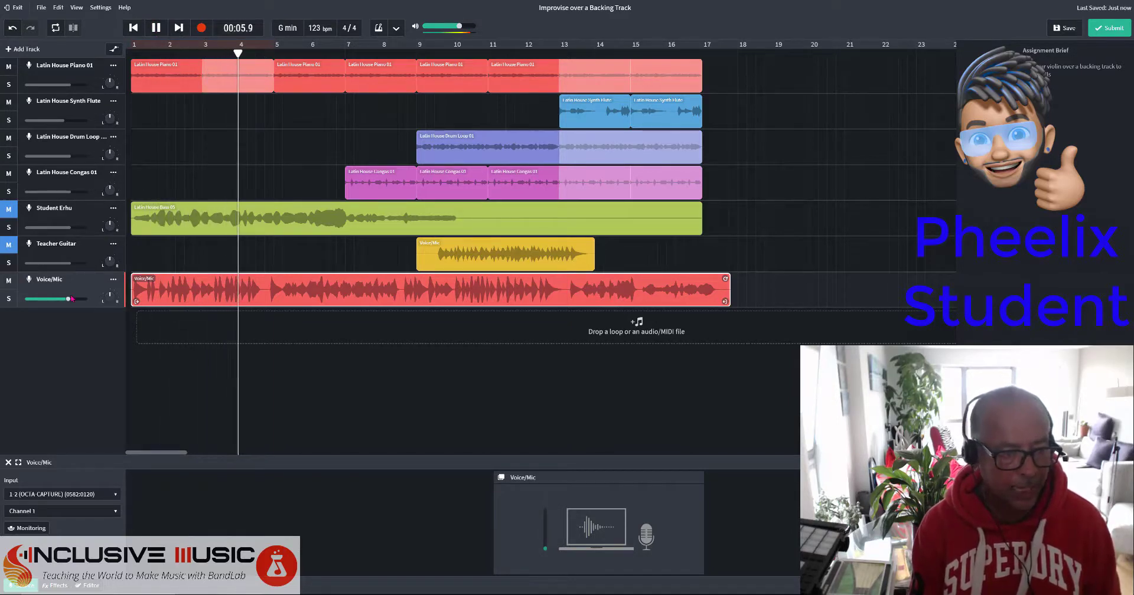
{"action": "mouse_move", "coordinate": [69, 299]}
{"action": "left_click_drag", "start_coordinate": [69, 300], "coordinate": [62, 300]}
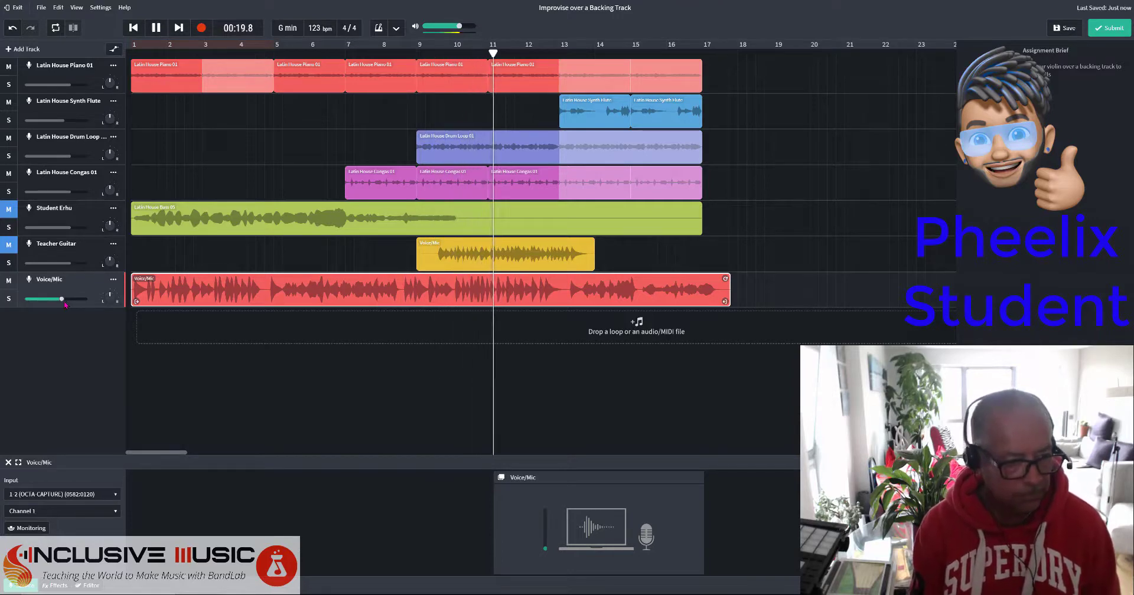
{"action": "left_click_drag", "start_coordinate": [63, 299], "coordinate": [57, 299]}
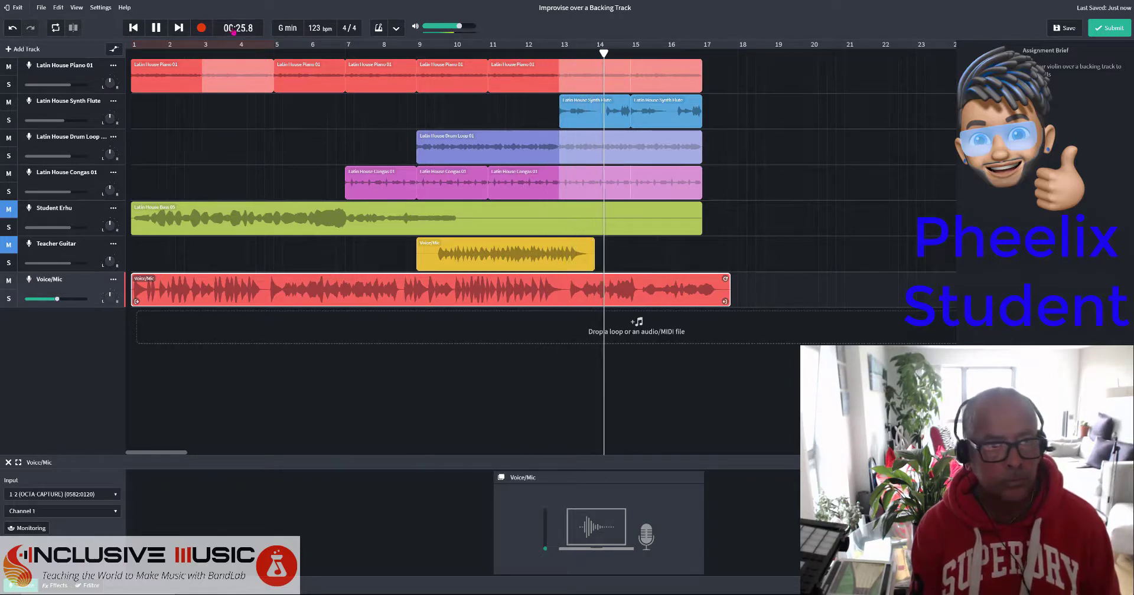
{"action": "left_click", "coordinate": [157, 28]}
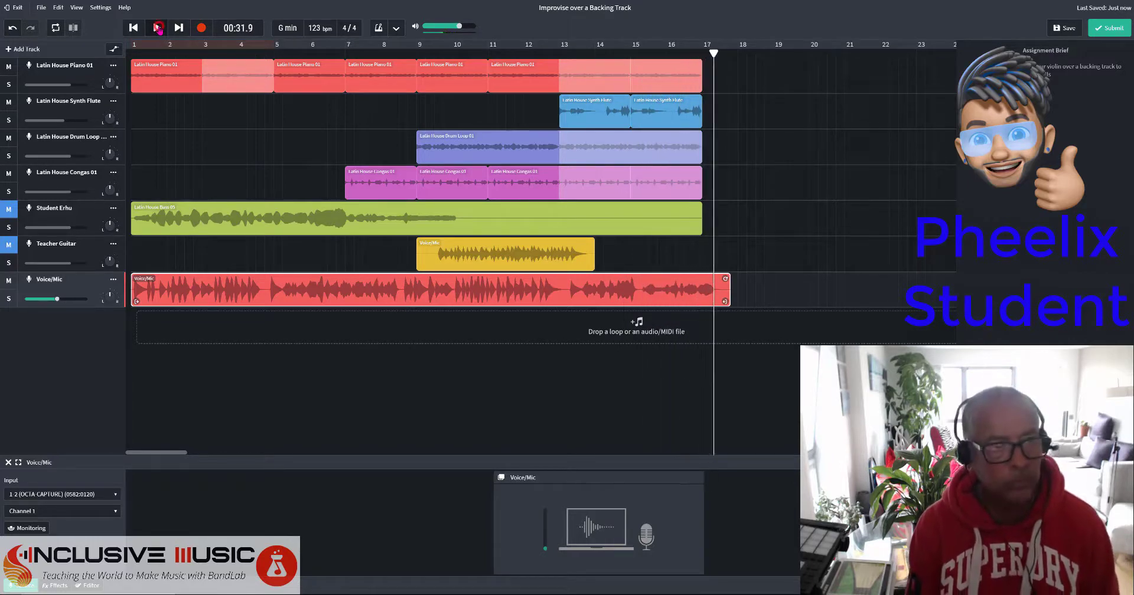
Rename the recorded Voice/Mic track to Student Pipa and save the project.
{"action": "double_click", "coordinate": [58, 279]}
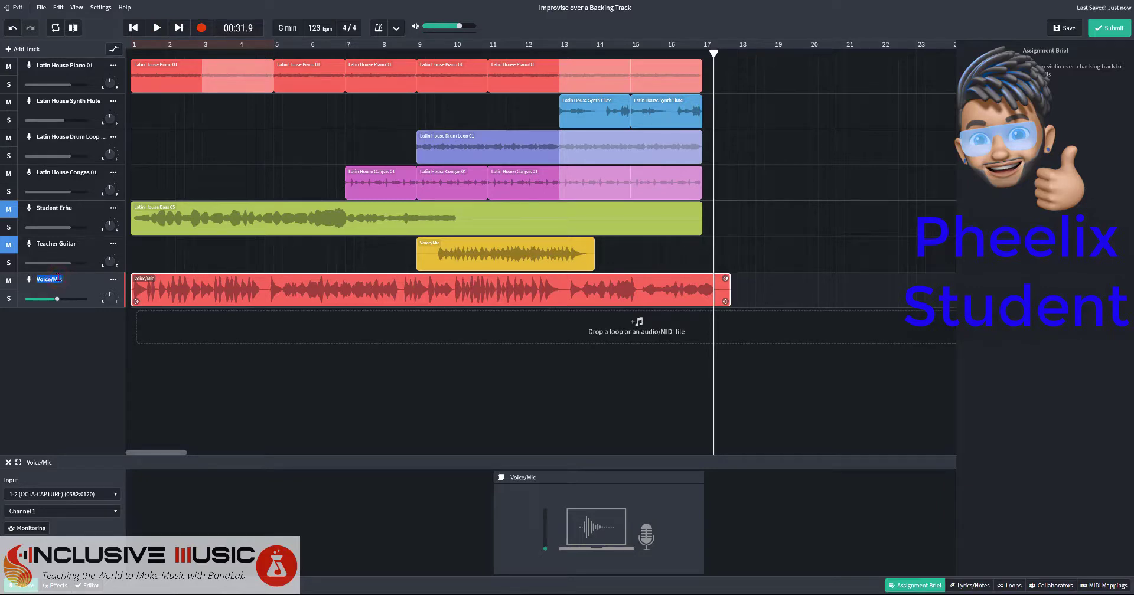
{"action": "type", "text": "Student Pipa"}
{"action": "left_click", "coordinate": [1069, 28]}
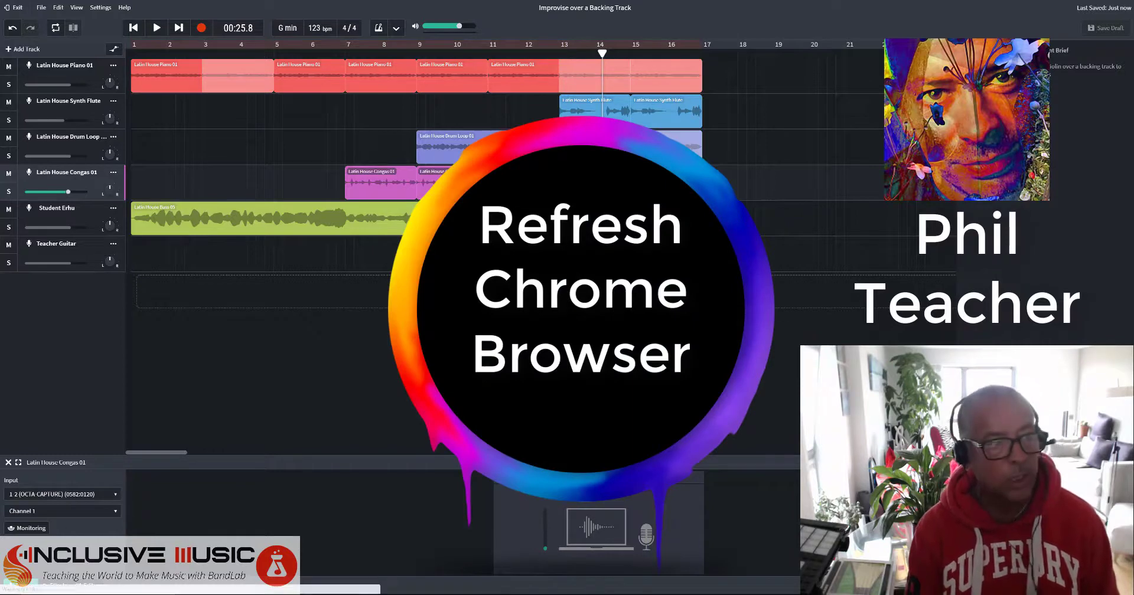
Reload the page, audition the student's project, and return to the song's start.
{"action": "key", "text": "F5"}
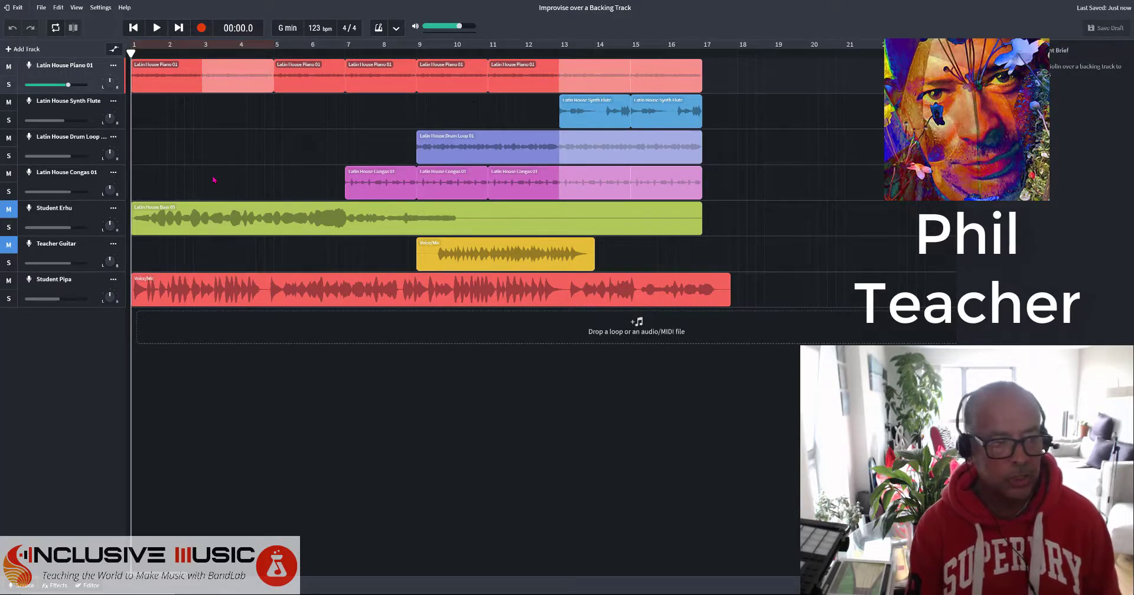
{"action": "left_click", "coordinate": [157, 28]}
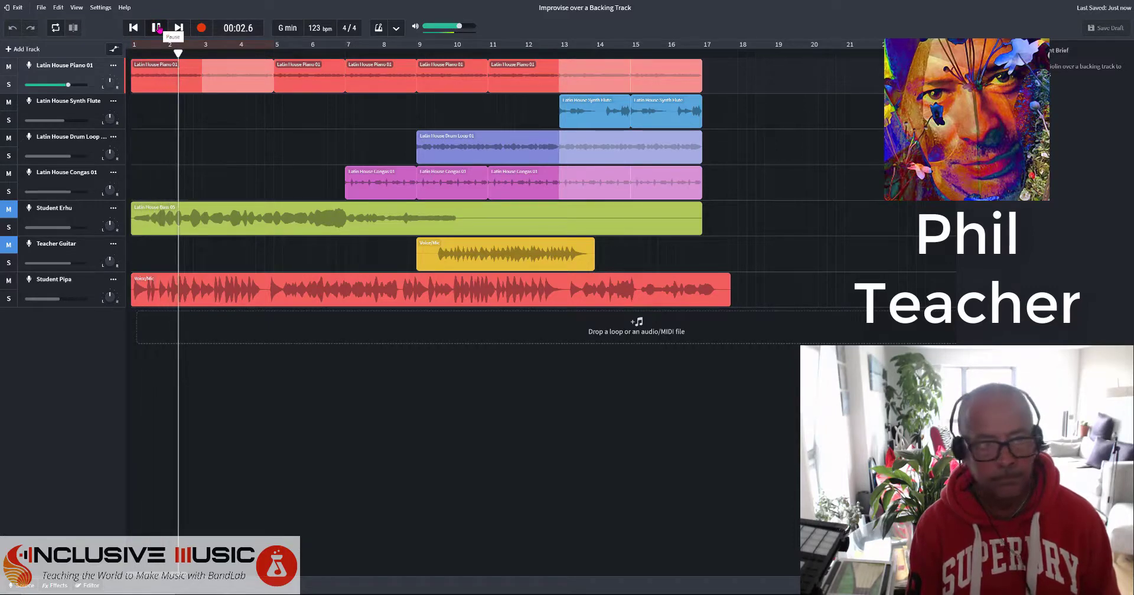
{"action": "left_click", "coordinate": [158, 29]}
{"action": "left_click", "coordinate": [134, 27]}
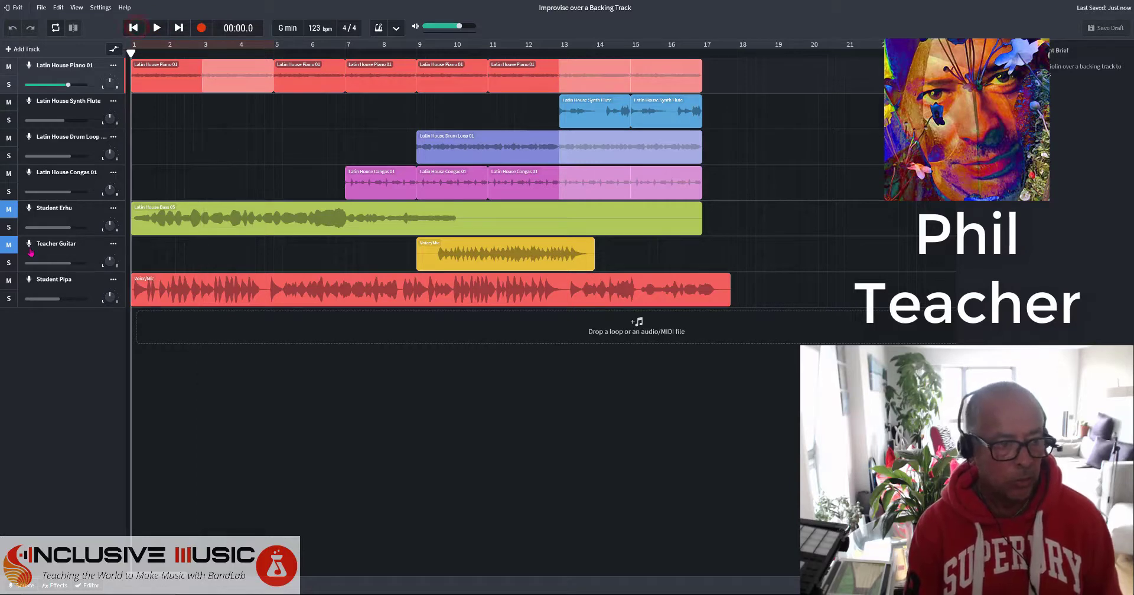
Mute the Student Pipa track and bring up the New Track chooser.
{"action": "left_click", "coordinate": [11, 282]}
{"action": "left_click", "coordinate": [24, 585]}
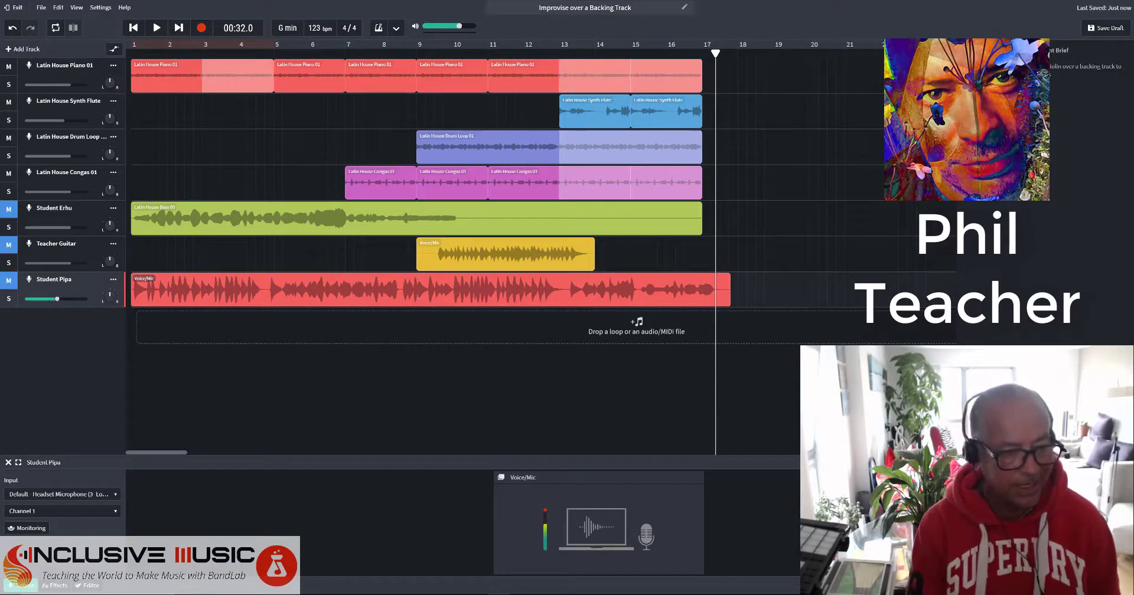
{"action": "left_click", "coordinate": [32, 51]}
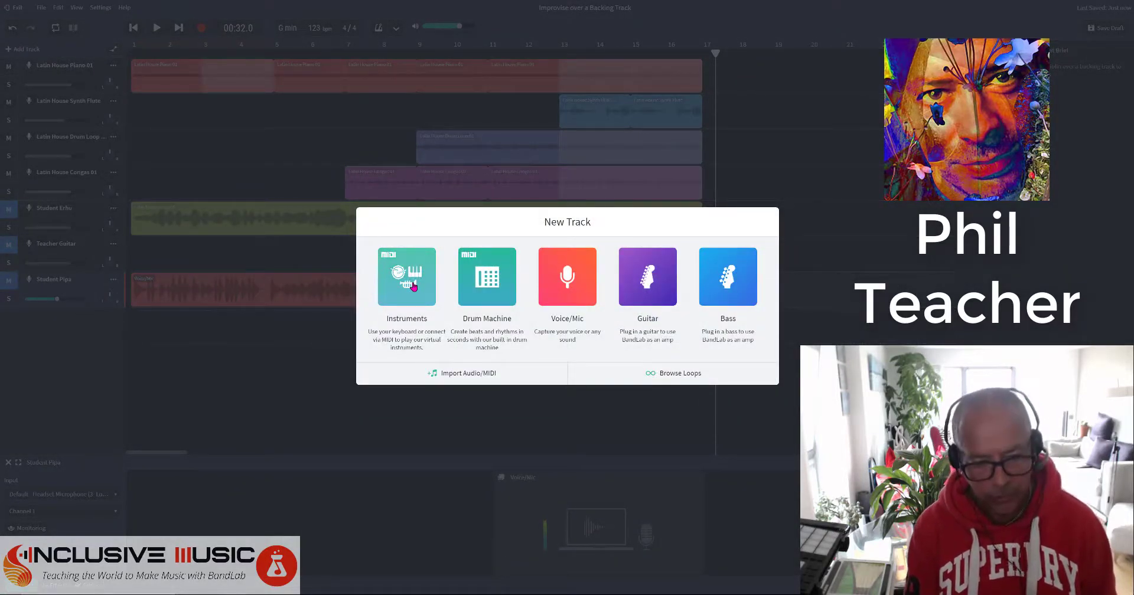
Add a Grand Piano instrument track and move its floating keyboard panel higher up.
{"action": "left_click", "coordinate": [413, 286]}
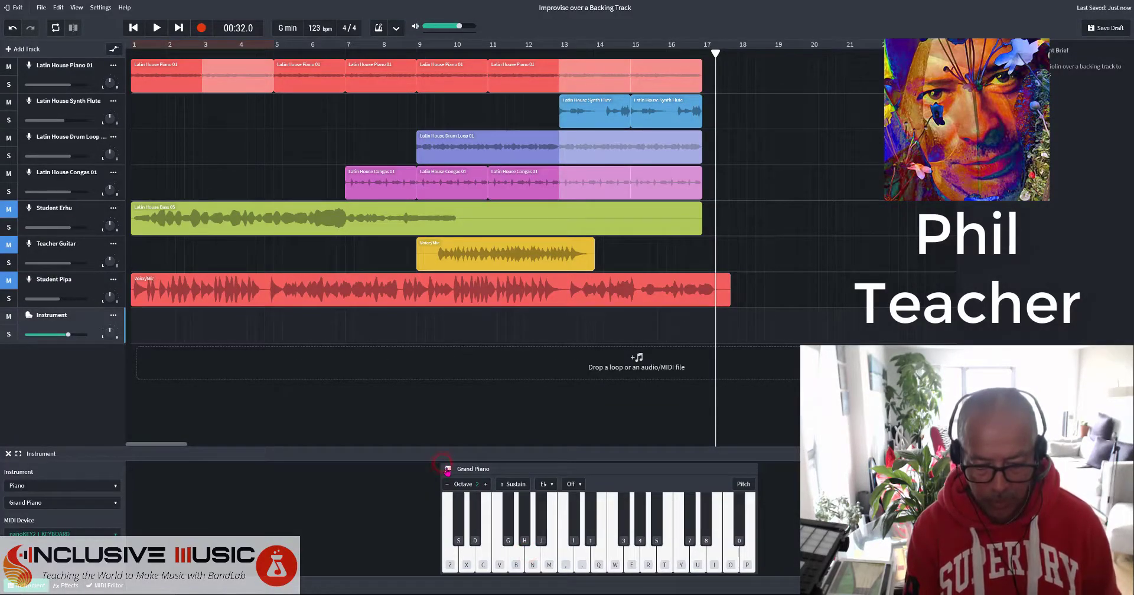
{"action": "left_click", "coordinate": [447, 470]}
{"action": "left_click_drag", "start_coordinate": [517, 428], "coordinate": [392, 327]}
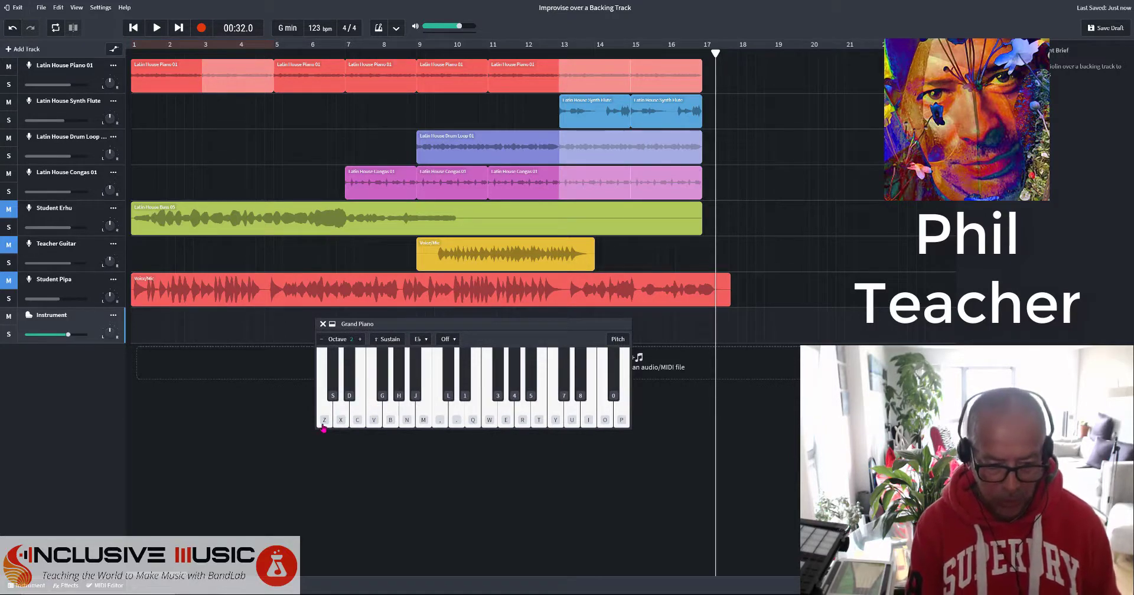
Play a run of Grand Piano notes using the computer keyboard keys.
{"action": "key", "text": "z"}
{"action": "key", "text": "v"}
{"action": "key", "text": "b"}
{"action": "key", "text": "c"}
{"action": "key", "text": "x"}
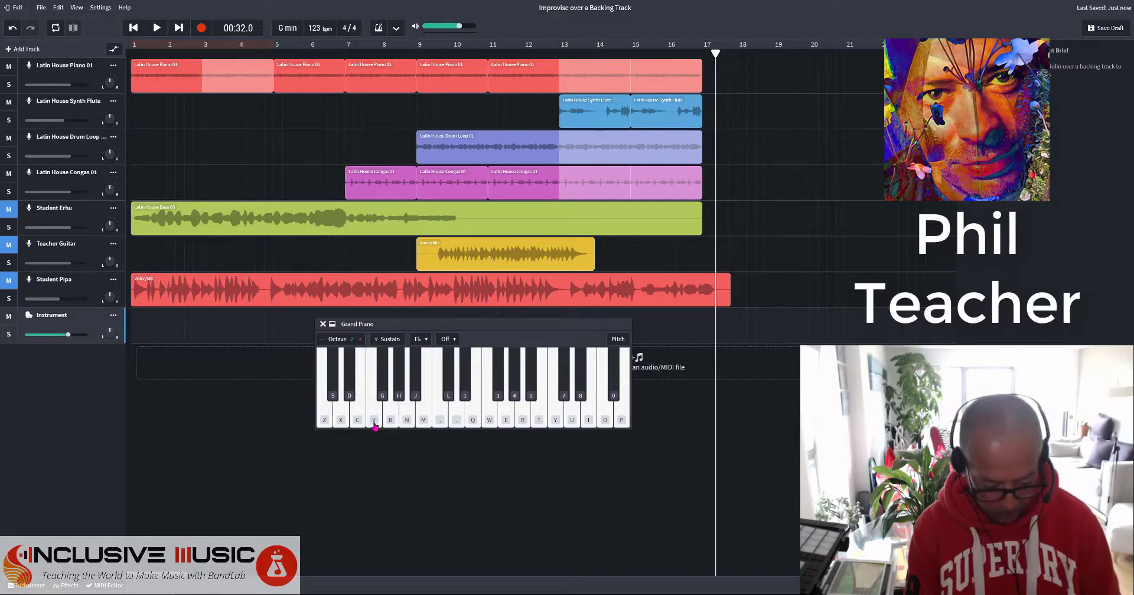
{"action": "key", "text": "z"}
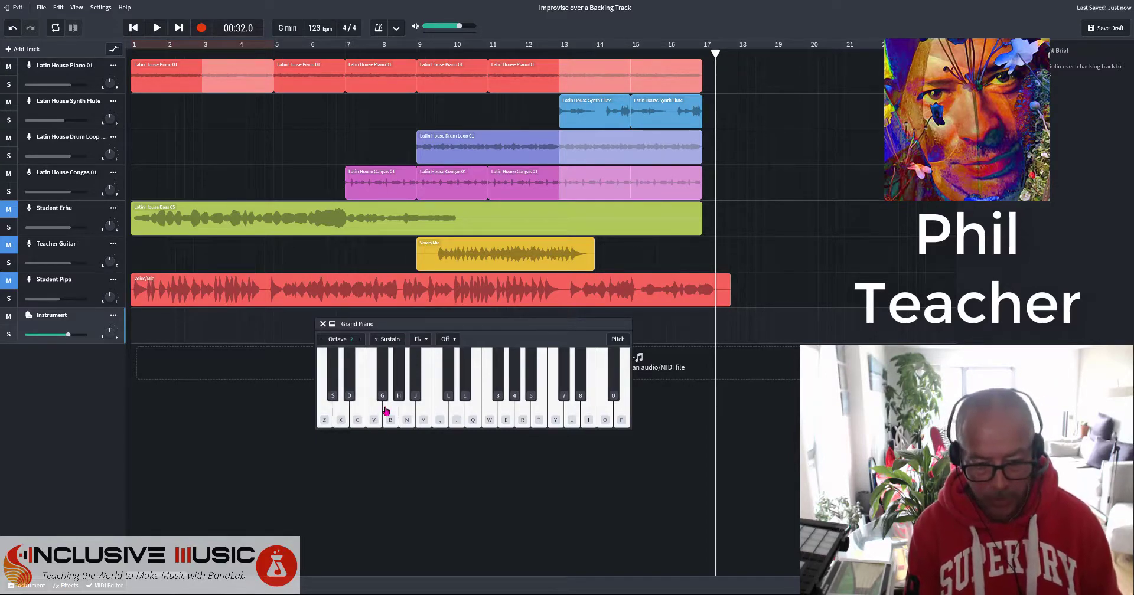
{"action": "key", "text": "b"}
{"action": "key", "text": "n"}
{"action": "key", "text": "period"}
{"action": "key", "text": "t"}
{"action": "key", "text": "i"}
{"action": "key", "text": "p"}
{"action": "key", "text": "o"}
{"action": "key", "text": "r"}
{"action": "key", "text": "n"}
{"action": "key", "text": "b"}
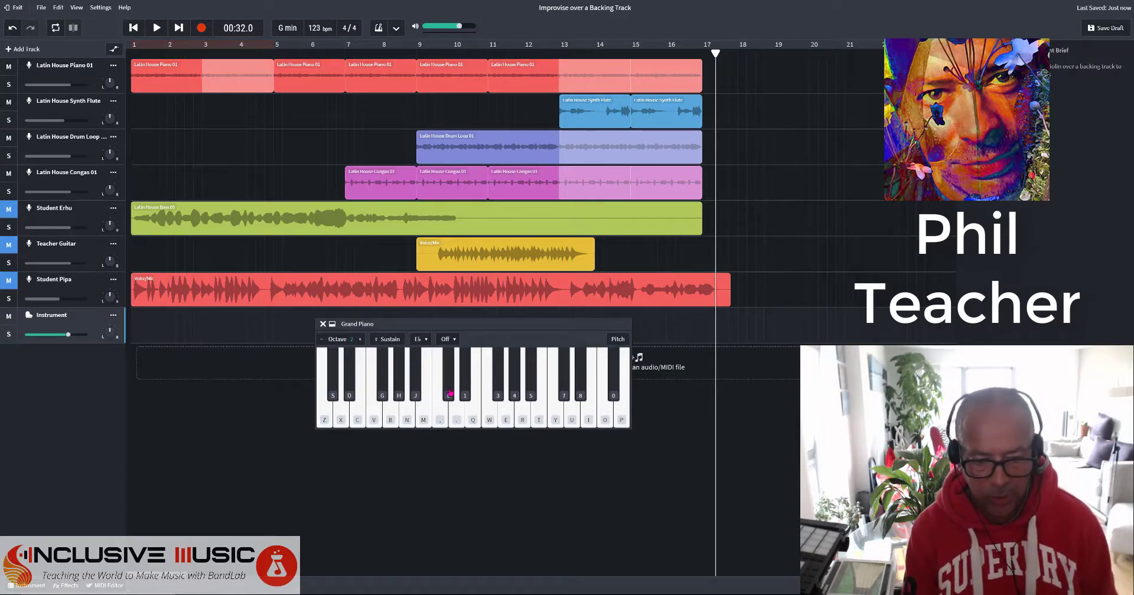
Lock the Grand Piano keyboard to G Minor Scale and play up from Bb3 to G4.
{"action": "left_click", "coordinate": [420, 339]}
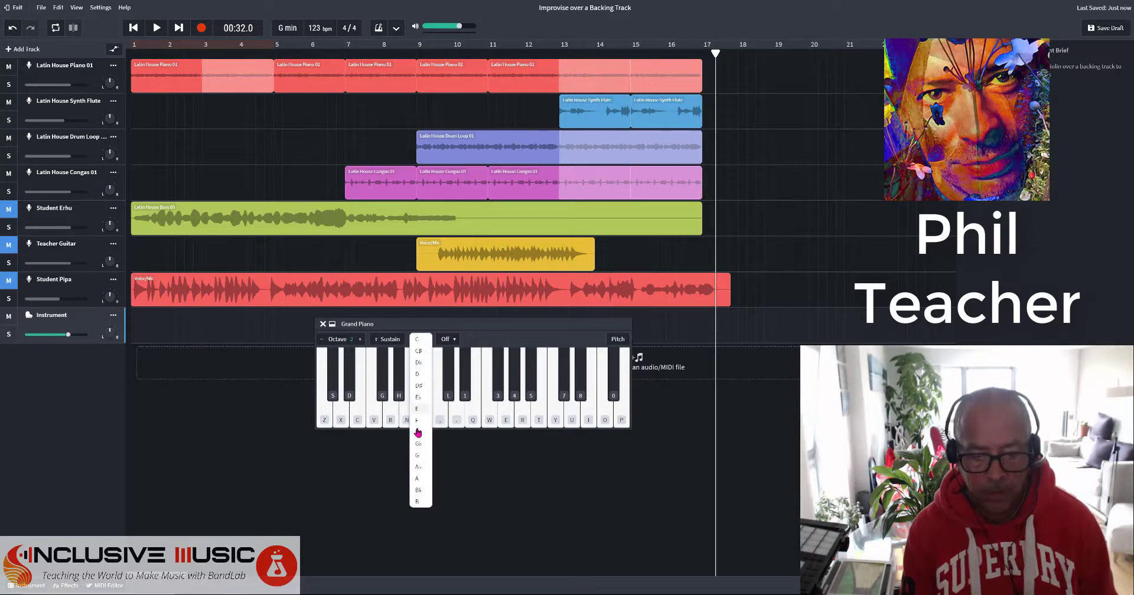
{"action": "left_click", "coordinate": [417, 455]}
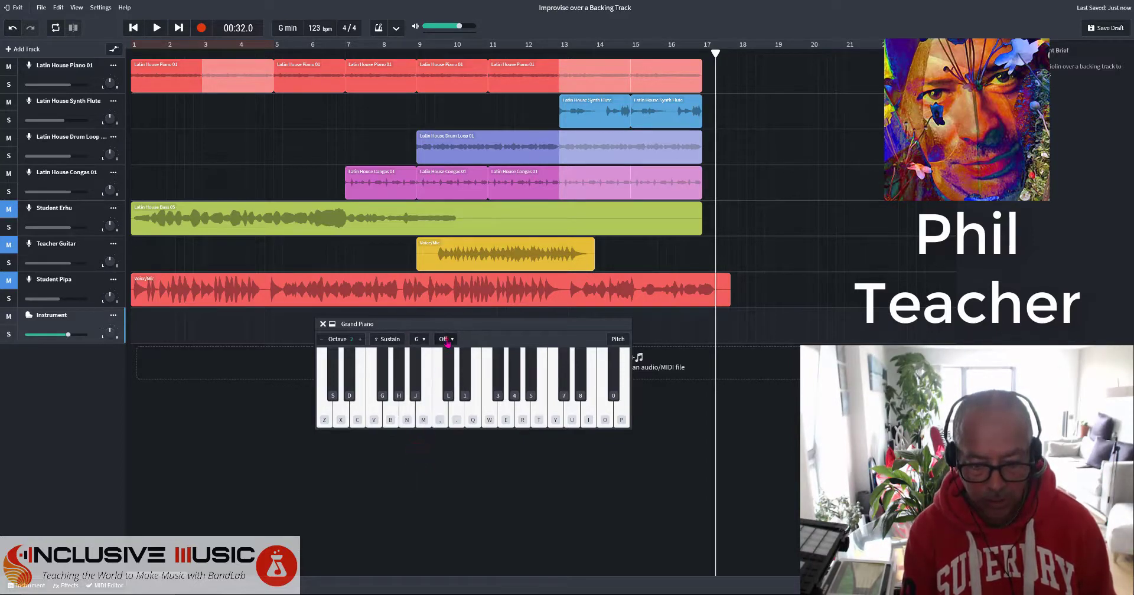
{"action": "left_click", "coordinate": [444, 339]}
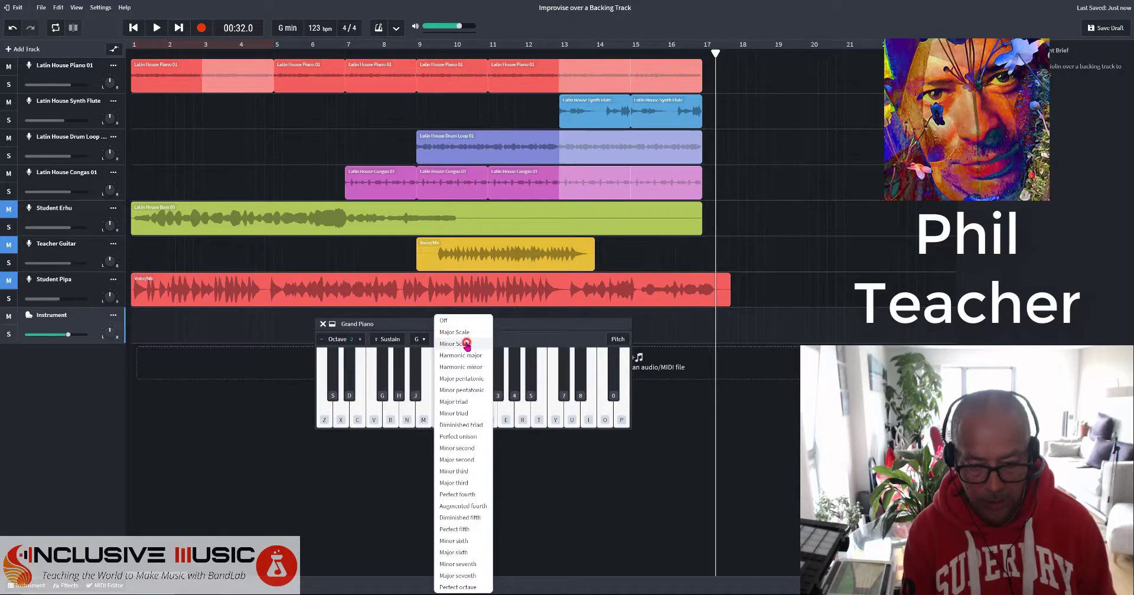
{"action": "left_click", "coordinate": [447, 344]}
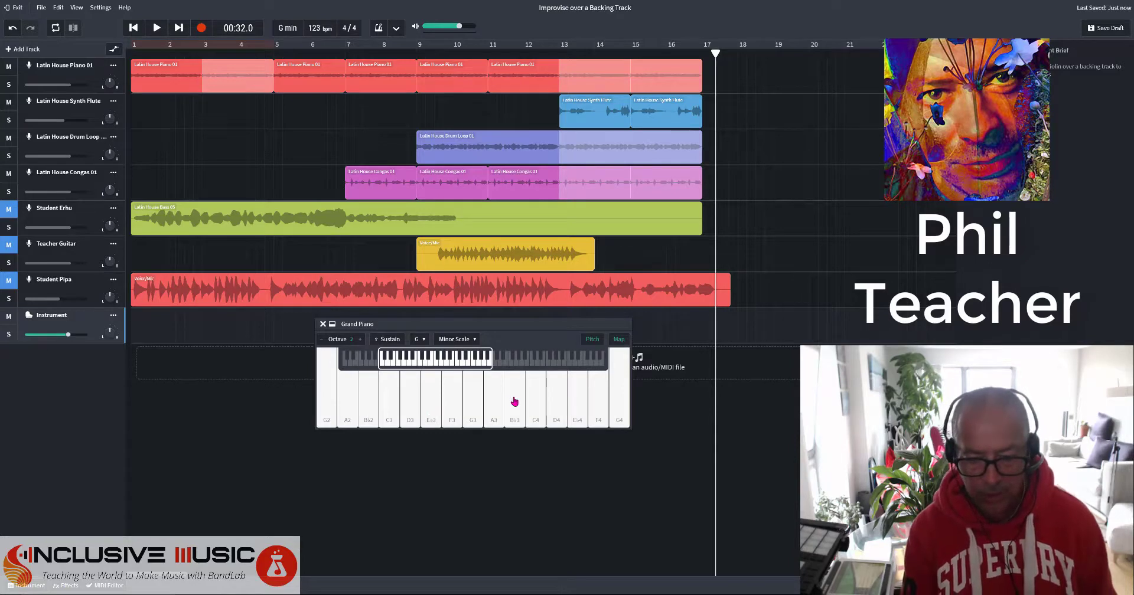
{"action": "left_click", "coordinate": [452, 392]}
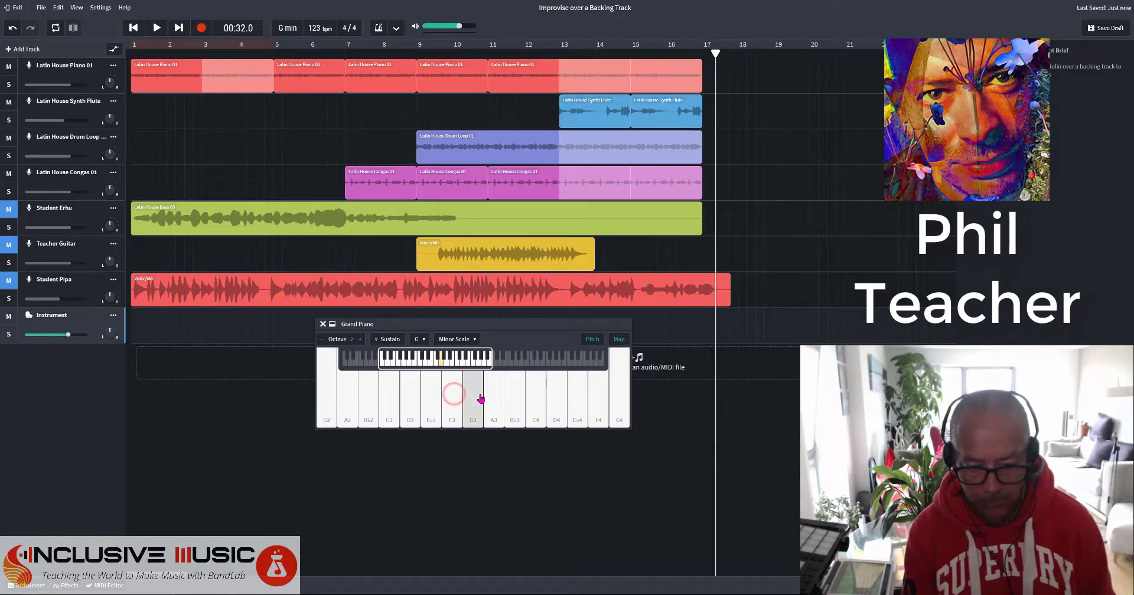
{"action": "left_click_drag", "start_coordinate": [516, 399], "coordinate": [620, 396]}
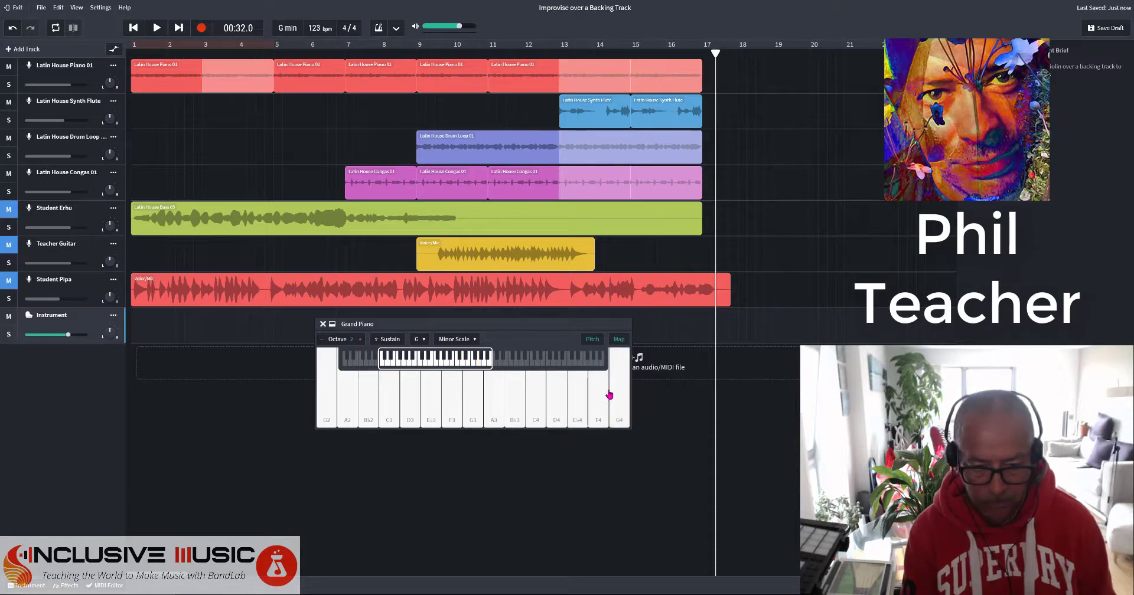
{"action": "left_click", "coordinate": [359, 339]}
{"action": "left_click", "coordinate": [359, 339]}
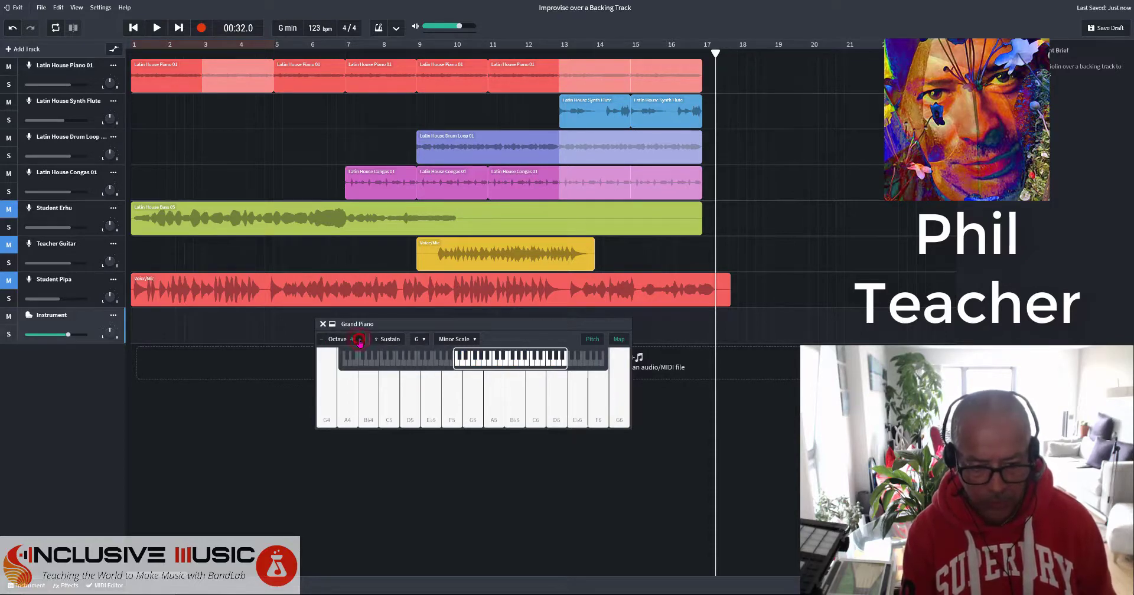
{"action": "mouse_move", "coordinate": [355, 386]}
{"action": "left_mouse_down"}
{"action": "mouse_move", "coordinate": [425, 387]}
{"action": "mouse_move", "coordinate": [331, 397]}
{"action": "left_mouse_up"}
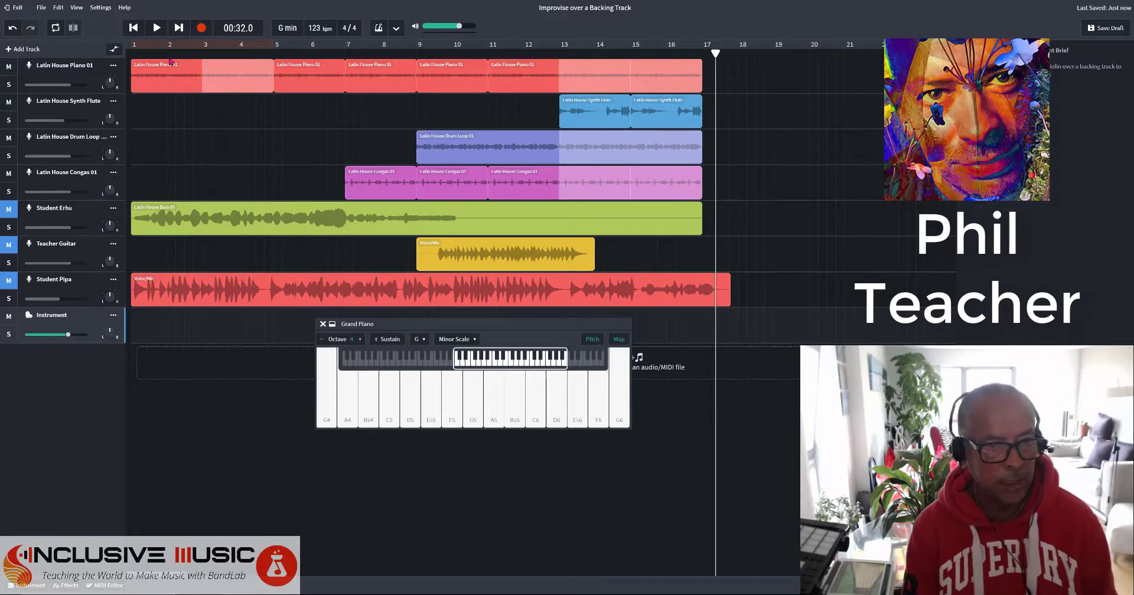
{"action": "left_click", "coordinate": [133, 28]}
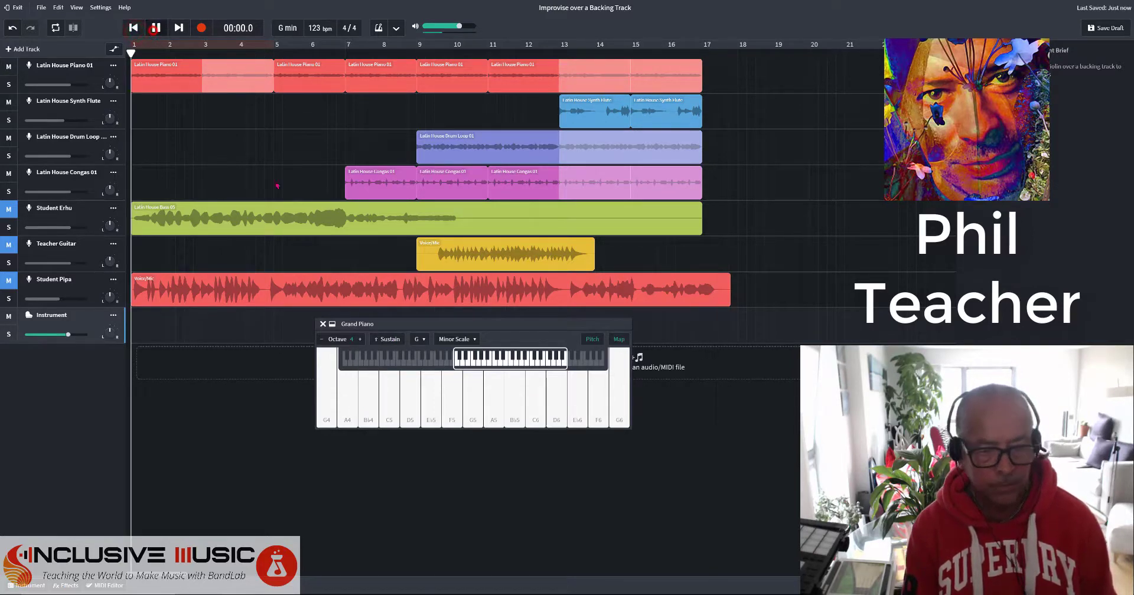
{"action": "left_click", "coordinate": [156, 28]}
{"action": "left_click", "coordinate": [430, 396]}
{"action": "left_click", "coordinate": [395, 399]}
{"action": "left_click", "coordinate": [413, 400]}
{"action": "left_click", "coordinate": [456, 397]}
{"action": "left_click", "coordinate": [484, 405]}
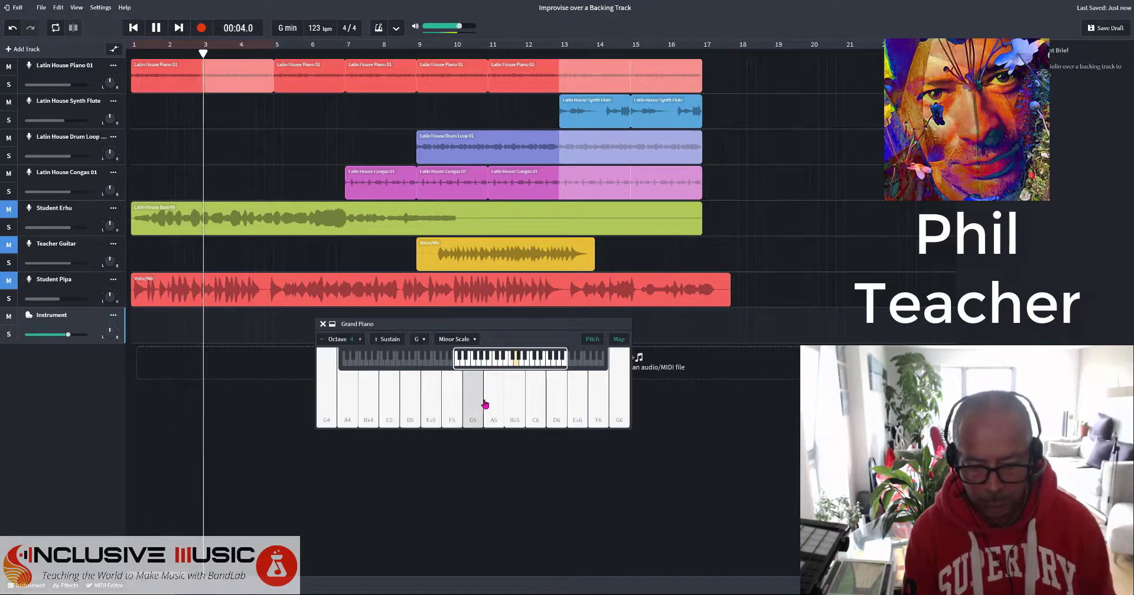
{"action": "left_click", "coordinate": [515, 403]}
{"action": "left_click", "coordinate": [489, 397]}
{"action": "left_click", "coordinate": [558, 405]}
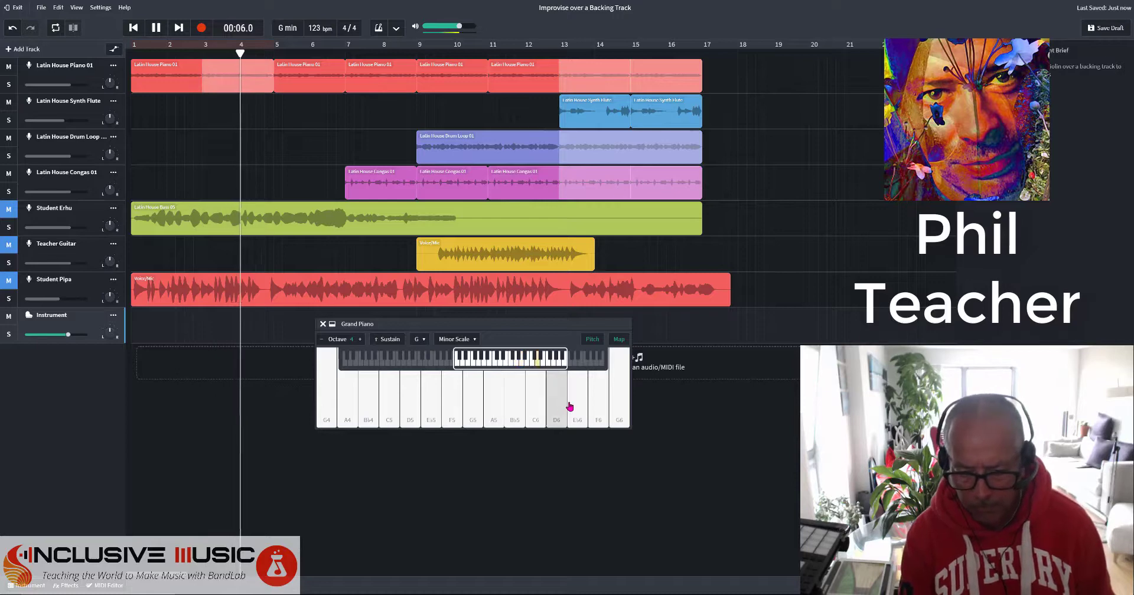
{"action": "left_click", "coordinate": [572, 406]}
{"action": "left_click", "coordinate": [537, 406]}
{"action": "left_click", "coordinate": [552, 408]}
{"action": "left_click", "coordinate": [534, 405]}
{"action": "left_click", "coordinate": [547, 402]}
{"action": "left_click", "coordinate": [537, 404]}
{"action": "left_click", "coordinate": [550, 404]}
{"action": "left_click", "coordinate": [534, 404]}
{"action": "left_click", "coordinate": [552, 403]}
{"action": "left_click", "coordinate": [578, 402]}
{"action": "left_click", "coordinate": [572, 397]}
{"action": "left_click", "coordinate": [501, 387]}
{"action": "left_click", "coordinate": [522, 392]}
{"action": "left_click", "coordinate": [486, 398]}
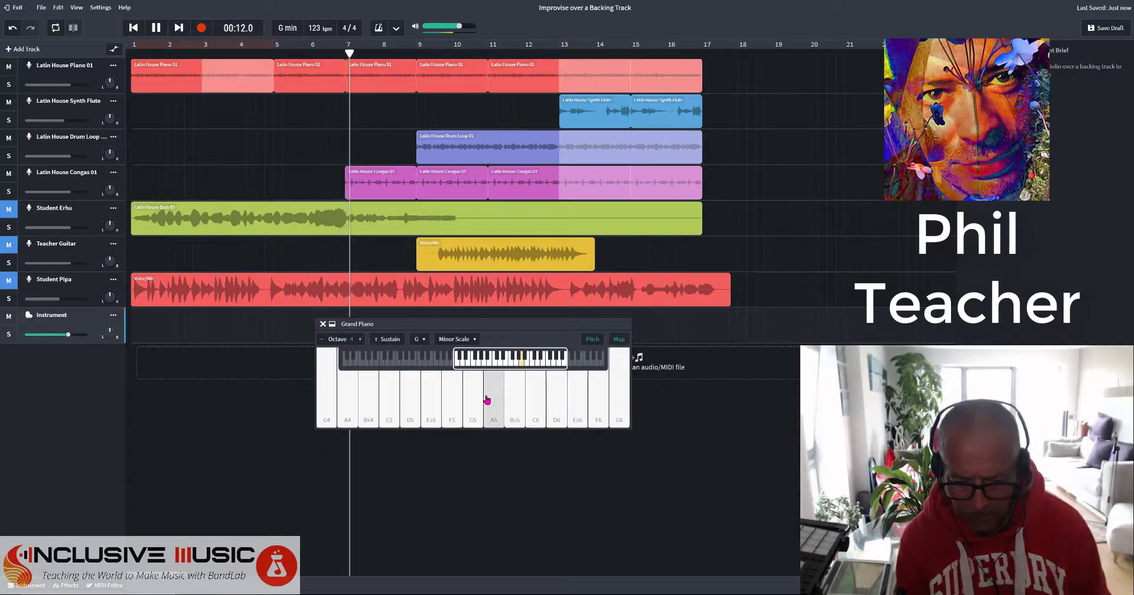
{"action": "left_click", "coordinate": [470, 401]}
{"action": "left_click", "coordinate": [469, 401]}
{"action": "left_click", "coordinate": [487, 398]}
{"action": "left_click", "coordinate": [469, 404]}
{"action": "left_click", "coordinate": [450, 400]}
{"action": "left_click", "coordinate": [431, 399]}
{"action": "left_click", "coordinate": [404, 403]}
{"action": "left_click", "coordinate": [434, 398]}
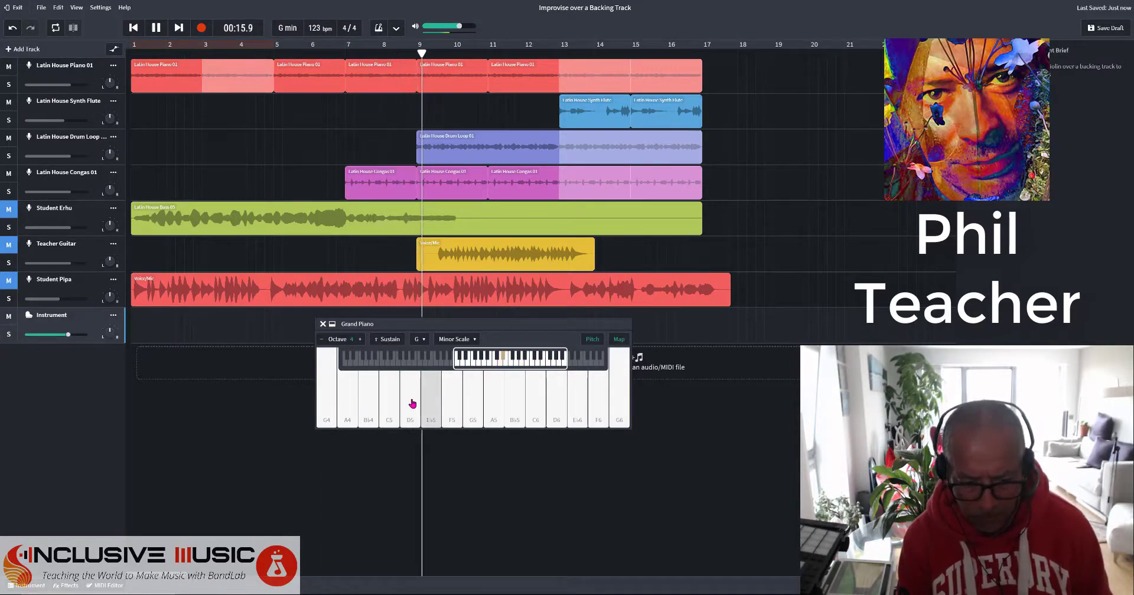
{"action": "left_click", "coordinate": [410, 402]}
{"action": "left_click", "coordinate": [427, 404]}
{"action": "left_click", "coordinate": [420, 405]}
{"action": "left_click", "coordinate": [393, 405]}
{"action": "left_click", "coordinate": [401, 401]}
{"action": "left_click", "coordinate": [389, 406]}
{"action": "left_click", "coordinate": [374, 405]}
{"action": "left_click", "coordinate": [407, 405]}
{"action": "left_click", "coordinate": [442, 405]}
{"action": "left_click", "coordinate": [456, 405]}
{"action": "left_click", "coordinate": [496, 404]}
{"action": "left_click", "coordinate": [558, 404]}
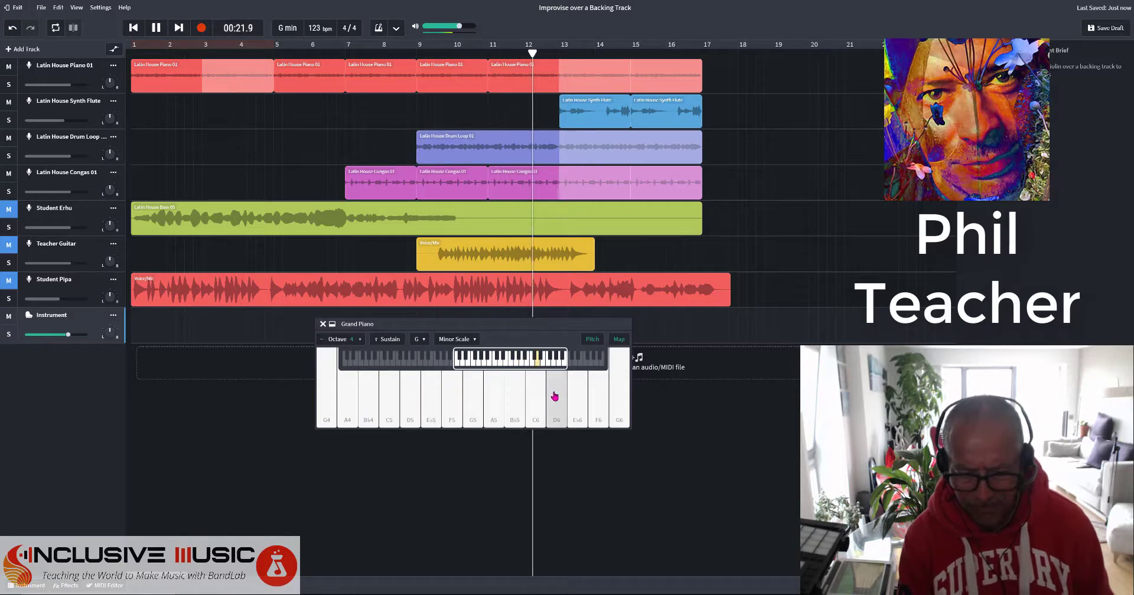
{"action": "left_click", "coordinate": [540, 405]}
{"action": "left_click", "coordinate": [557, 401]}
{"action": "left_click", "coordinate": [577, 402]}
{"action": "left_click", "coordinate": [514, 389]}
{"action": "left_click", "coordinate": [556, 396]}
{"action": "left_click", "coordinate": [598, 395]}
{"action": "left_click", "coordinate": [619, 396]}
{"action": "left_click", "coordinate": [556, 394]}
{"action": "left_click", "coordinate": [510, 397]}
{"action": "left_click", "coordinate": [495, 396]}
{"action": "key", "text": "space"}
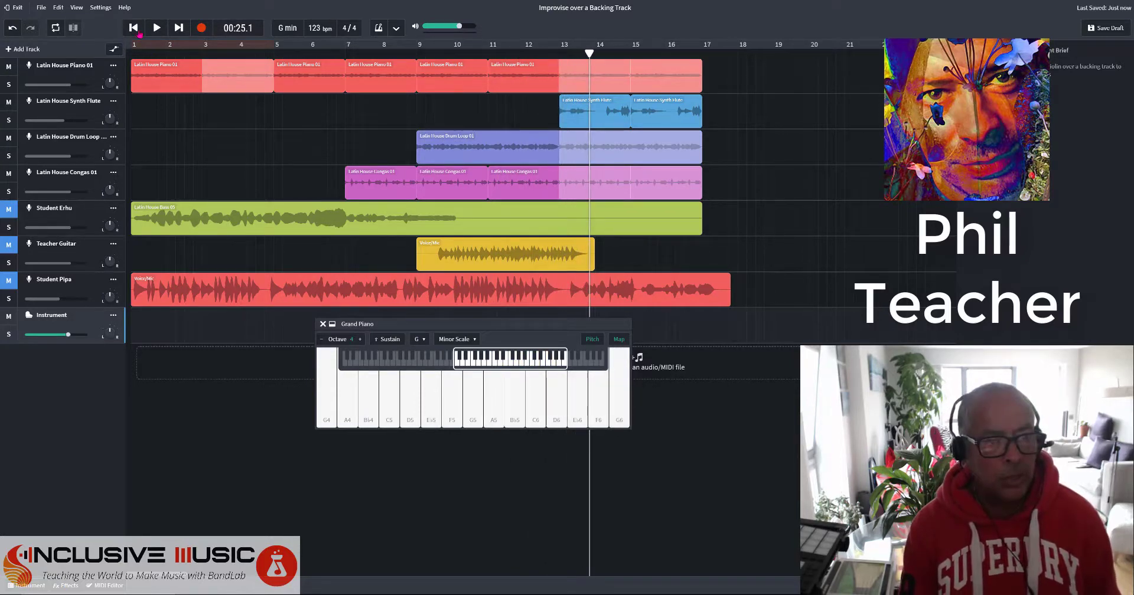
Record from bar 1 a piano improvisation opening on D5 and climbing through A5–Bb5 to C6.
{"action": "left_click", "coordinate": [134, 28]}
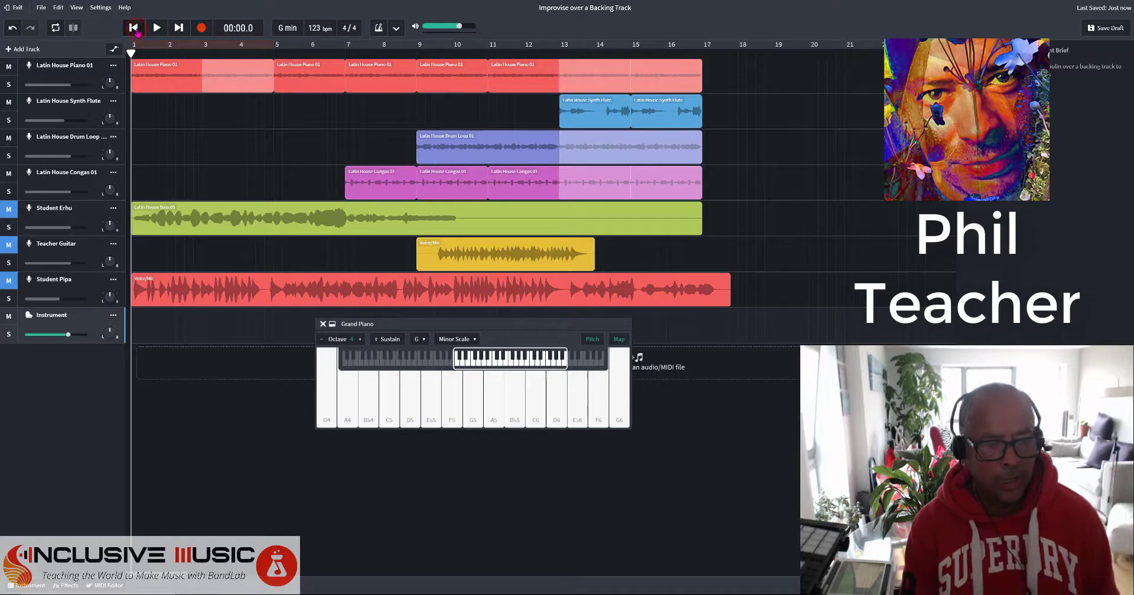
{"action": "left_click", "coordinate": [201, 28]}
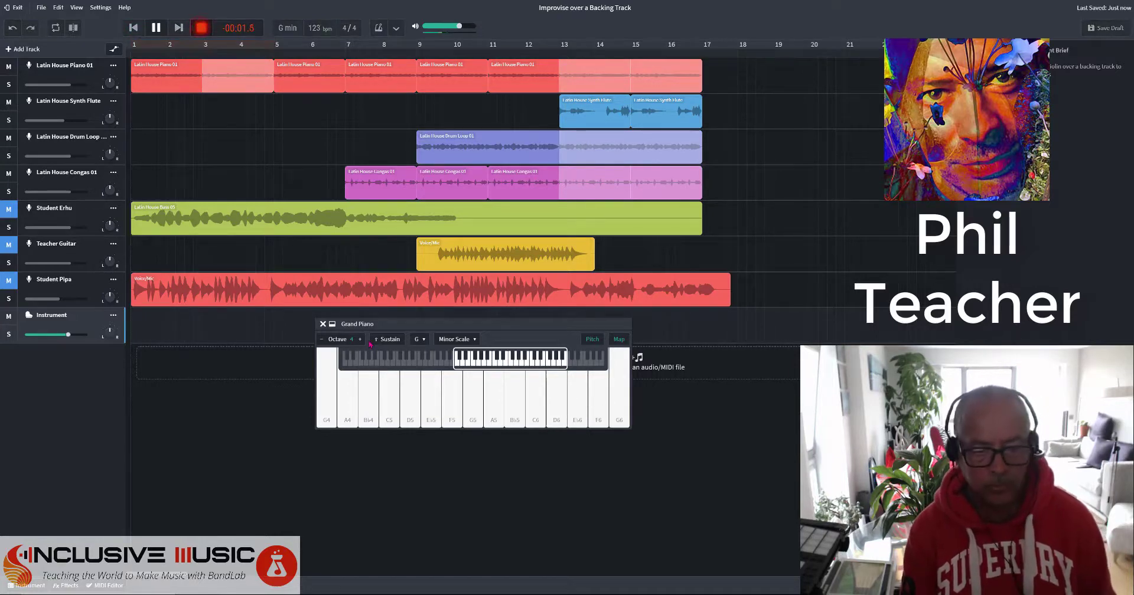
{"action": "left_click", "coordinate": [414, 404]}
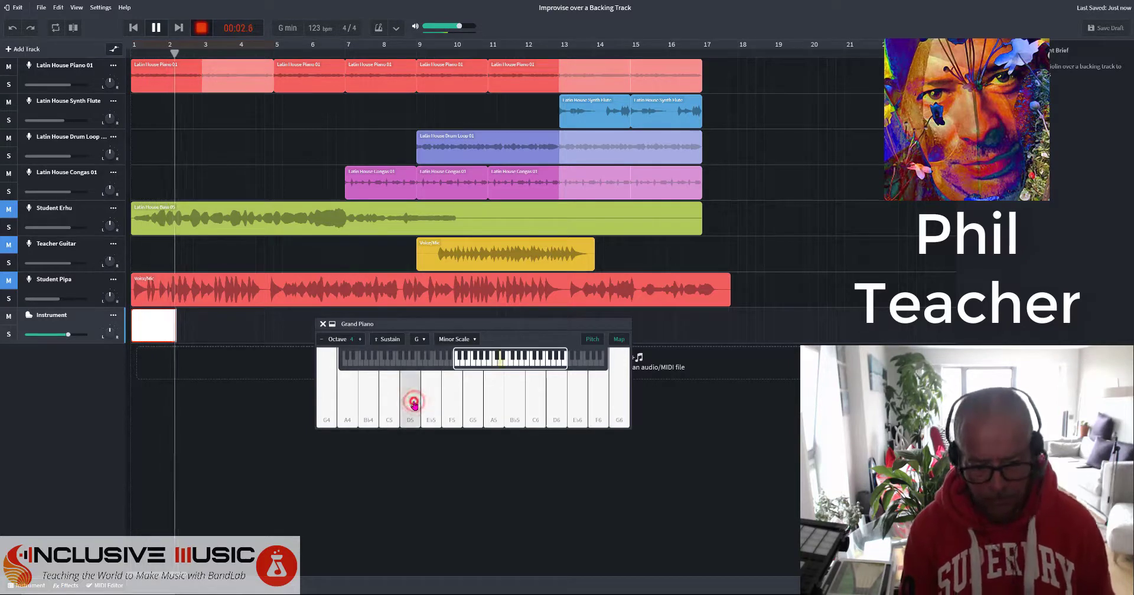
{"action": "left_click", "coordinate": [413, 404]}
{"action": "left_click", "coordinate": [413, 403]}
{"action": "left_click", "coordinate": [452, 404]}
{"action": "left_click", "coordinate": [435, 403]}
{"action": "left_click", "coordinate": [414, 402]}
{"action": "left_click", "coordinate": [426, 404]}
{"action": "left_click", "coordinate": [407, 403]}
{"action": "left_click", "coordinate": [393, 403]}
{"action": "left_click", "coordinate": [412, 405]}
{"action": "left_click", "coordinate": [491, 393]}
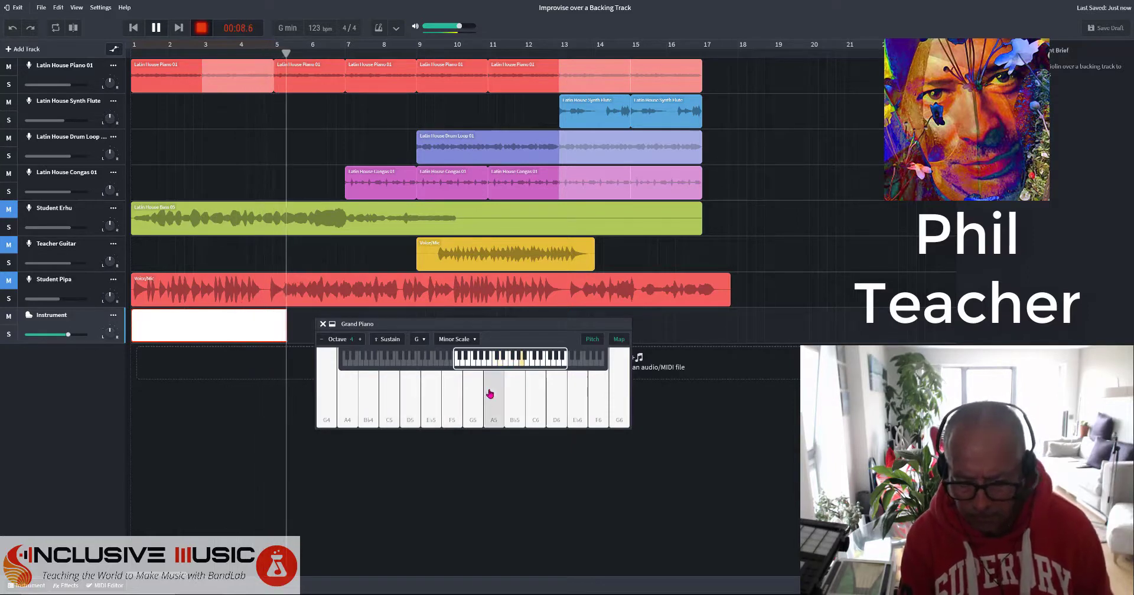
{"action": "left_click", "coordinate": [508, 397]}
{"action": "left_click", "coordinate": [499, 402]}
{"action": "left_click", "coordinate": [509, 400]}
{"action": "left_click", "coordinate": [496, 404]}
{"action": "left_click", "coordinate": [514, 402]}
{"action": "left_click", "coordinate": [538, 403]}
Continue with a descent from D6 to Eb5, then a repeated-D5 and C5–G5–F5 phrase.
{"action": "left_click", "coordinate": [555, 407]}
{"action": "left_click", "coordinate": [562, 409]}
{"action": "left_click", "coordinate": [555, 408]}
{"action": "left_click", "coordinate": [534, 402]}
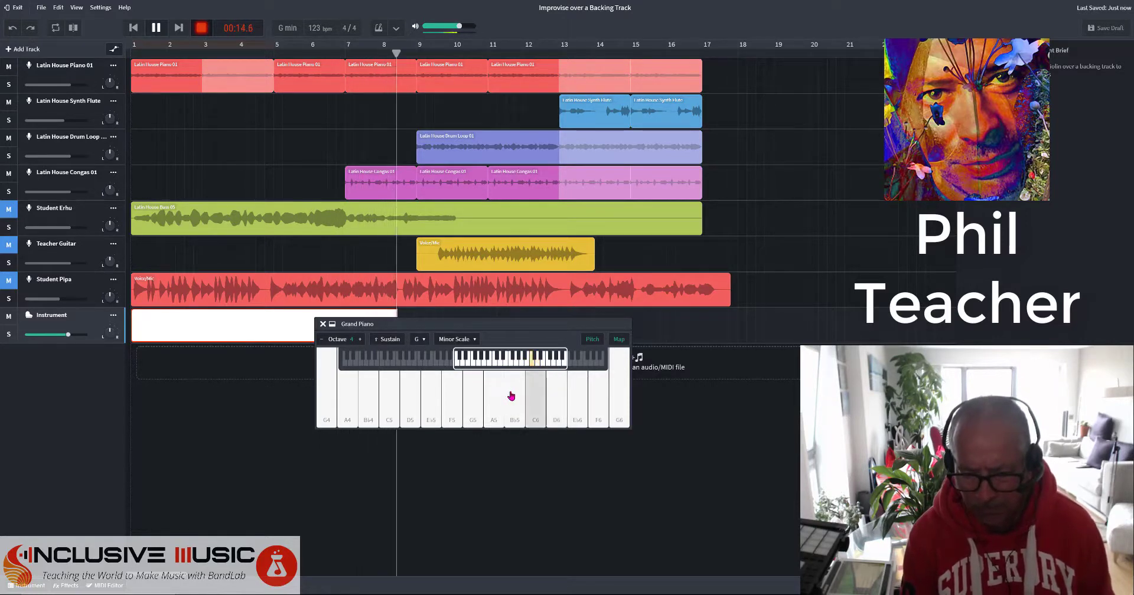
{"action": "left_click", "coordinate": [502, 399]}
{"action": "left_click", "coordinate": [472, 398]}
{"action": "left_click", "coordinate": [420, 403]}
{"action": "left_click", "coordinate": [417, 404]}
{"action": "left_click", "coordinate": [439, 408]}
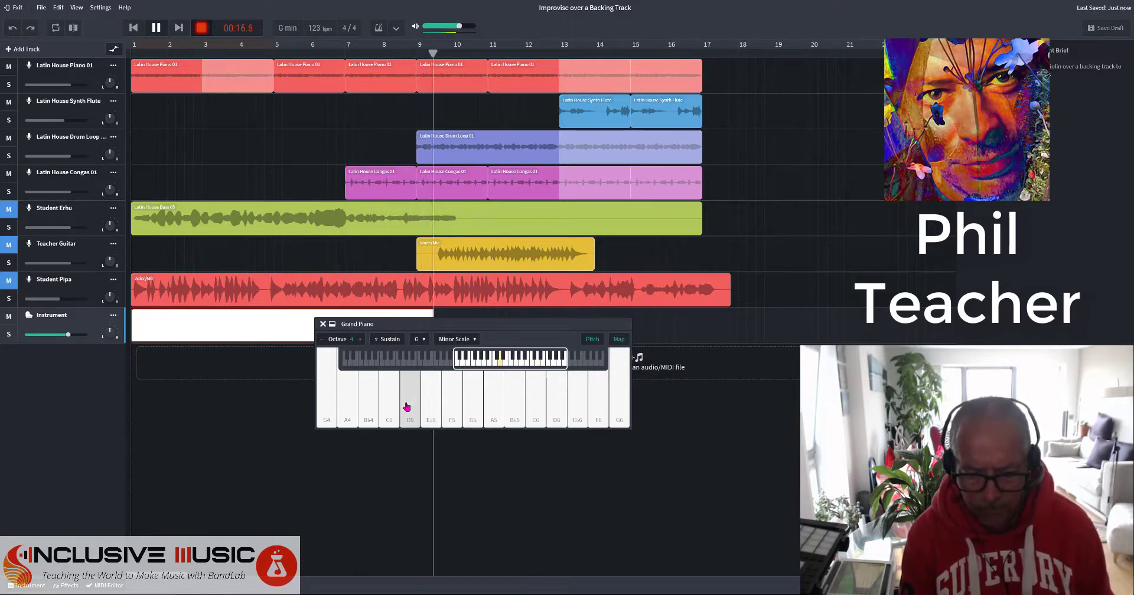
{"action": "left_click", "coordinate": [408, 408]}
{"action": "left_click", "coordinate": [408, 411]}
{"action": "left_click", "coordinate": [392, 408]}
{"action": "left_click", "coordinate": [466, 407]}
{"action": "left_click", "coordinate": [458, 407]}
{"action": "left_click", "coordinate": [466, 408]}
Play a rising run from G5 up to F6, then descend stepwise to end on G4.
{"action": "left_click", "coordinate": [473, 407]}
{"action": "left_click", "coordinate": [494, 405]}
{"action": "left_click", "coordinate": [517, 405]}
{"action": "left_click", "coordinate": [546, 401]}
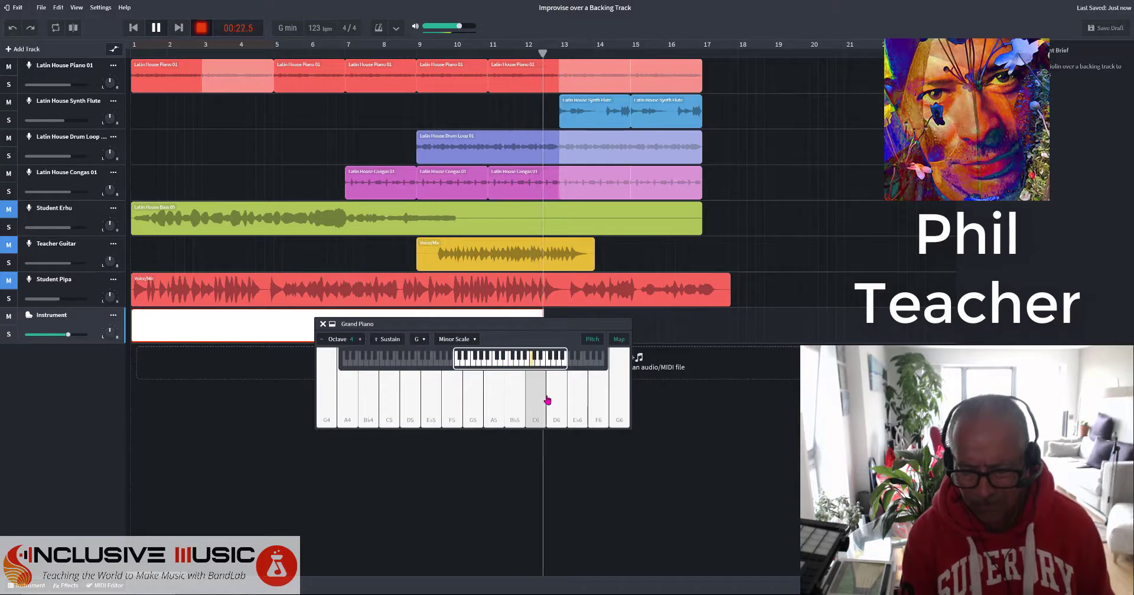
{"action": "left_click", "coordinate": [557, 396]}
{"action": "left_click", "coordinate": [562, 397]}
{"action": "left_click", "coordinate": [578, 393]}
{"action": "left_click", "coordinate": [603, 392]}
{"action": "left_click", "coordinate": [558, 392]}
{"action": "left_click", "coordinate": [581, 394]}
{"action": "left_click", "coordinate": [551, 392]}
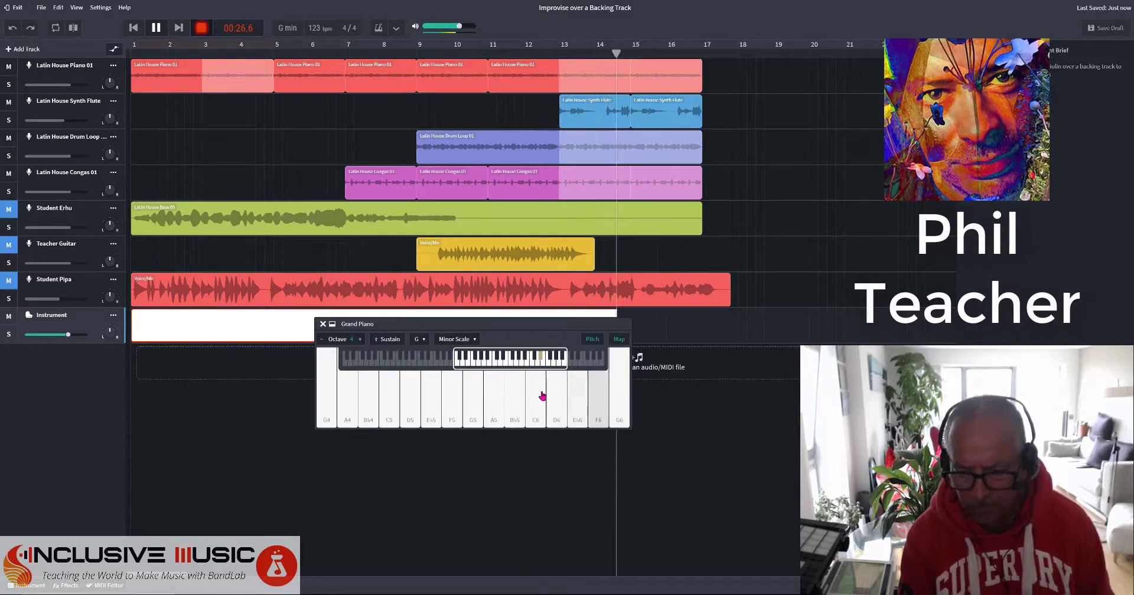
{"action": "left_click", "coordinate": [532, 397]}
{"action": "left_click", "coordinate": [514, 392]}
{"action": "left_click", "coordinate": [490, 384]}
{"action": "left_click", "coordinate": [469, 381]}
{"action": "left_click", "coordinate": [449, 382]}
{"action": "left_click", "coordinate": [425, 387]}
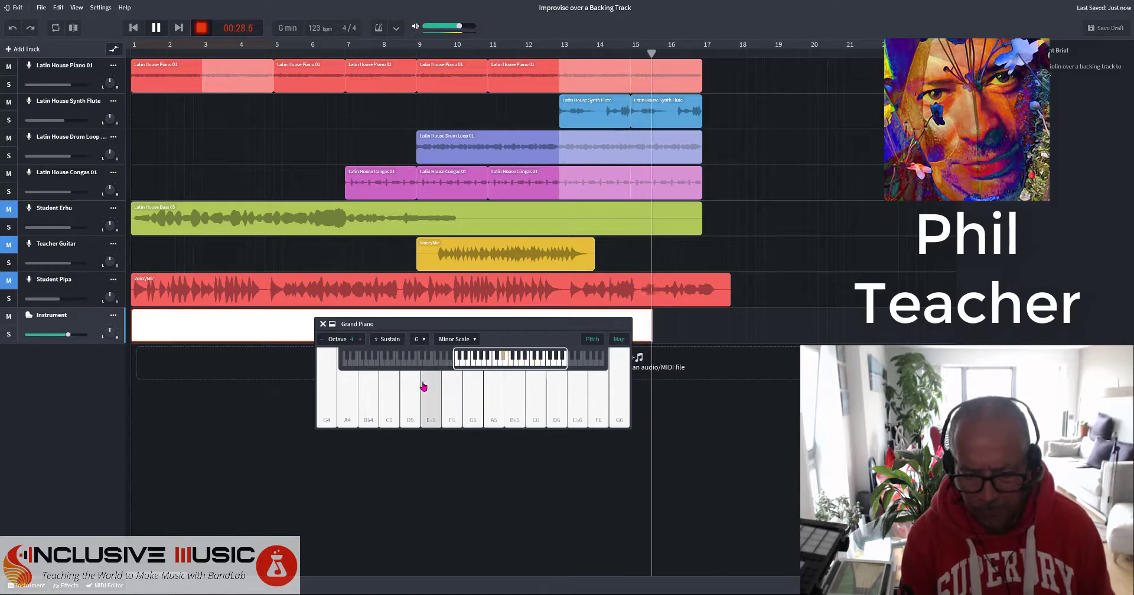
{"action": "left_click", "coordinate": [410, 393]}
{"action": "left_click", "coordinate": [389, 393]}
{"action": "left_click", "coordinate": [367, 393]}
{"action": "left_click", "coordinate": [347, 393]}
{"action": "left_click", "coordinate": [327, 391]}
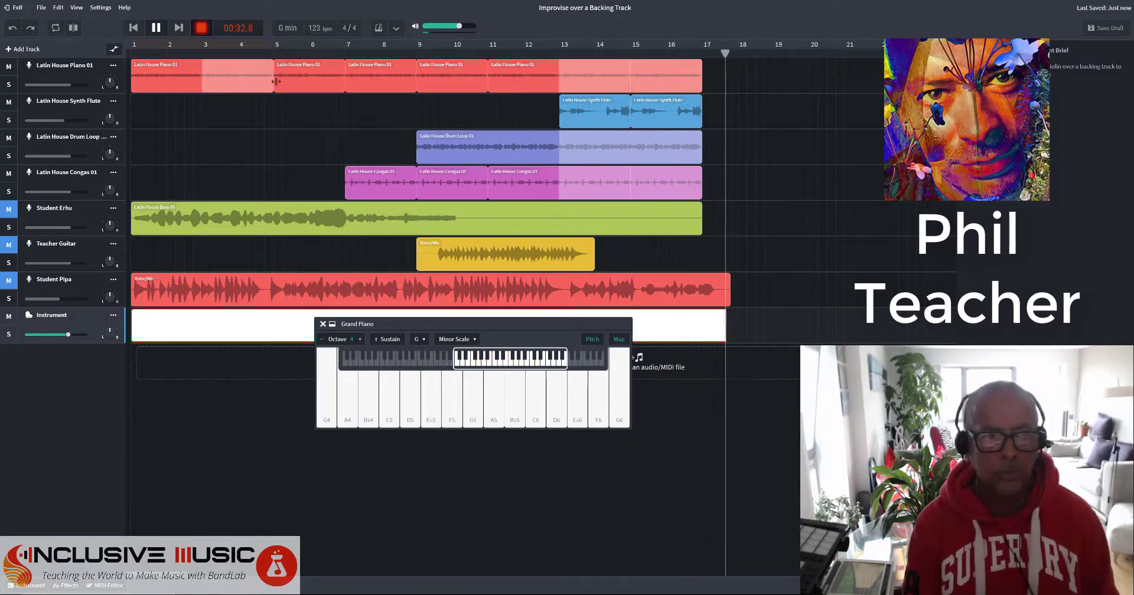
Stop the take, drag the piano keyboard below the tracks, and play back the opening to 00:08.
{"action": "key", "text": "space"}
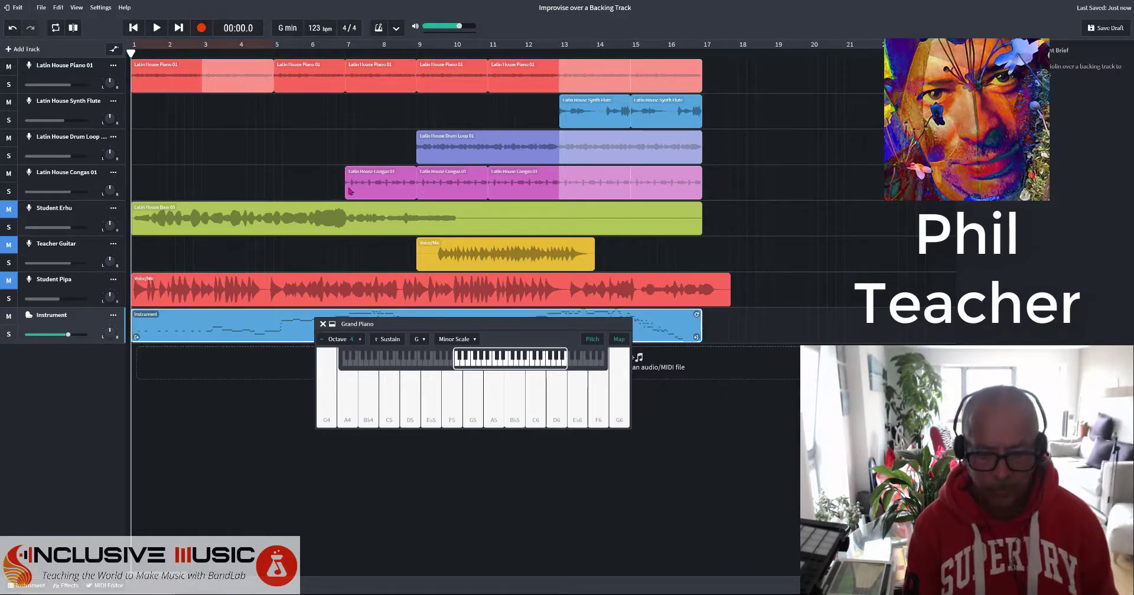
{"action": "left_click_drag", "start_coordinate": [453, 325], "coordinate": [486, 393]}
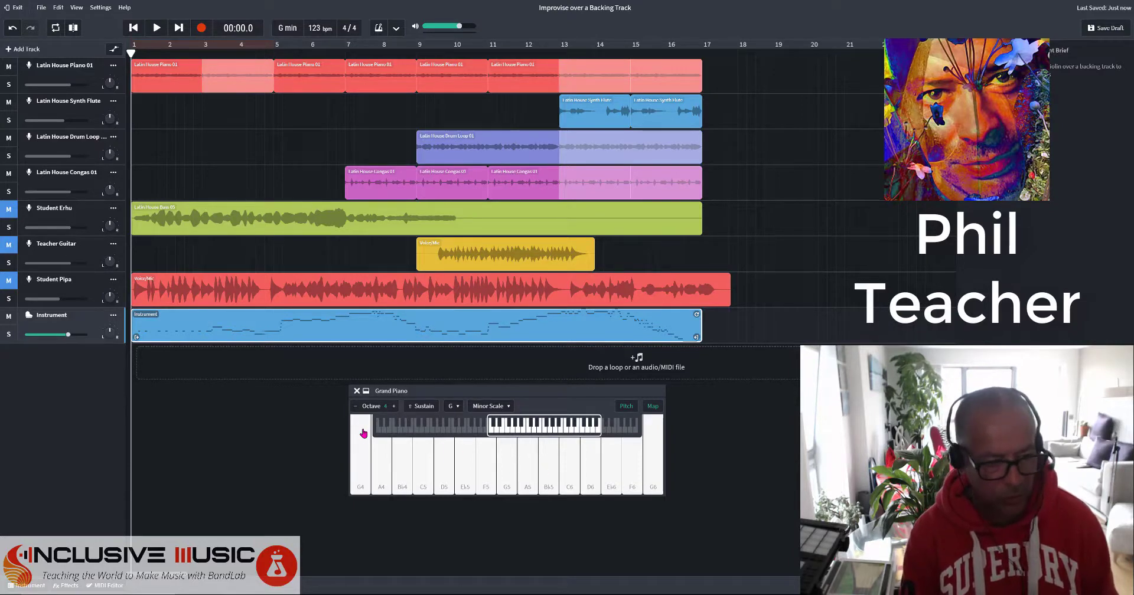
{"action": "left_click", "coordinate": [157, 28]}
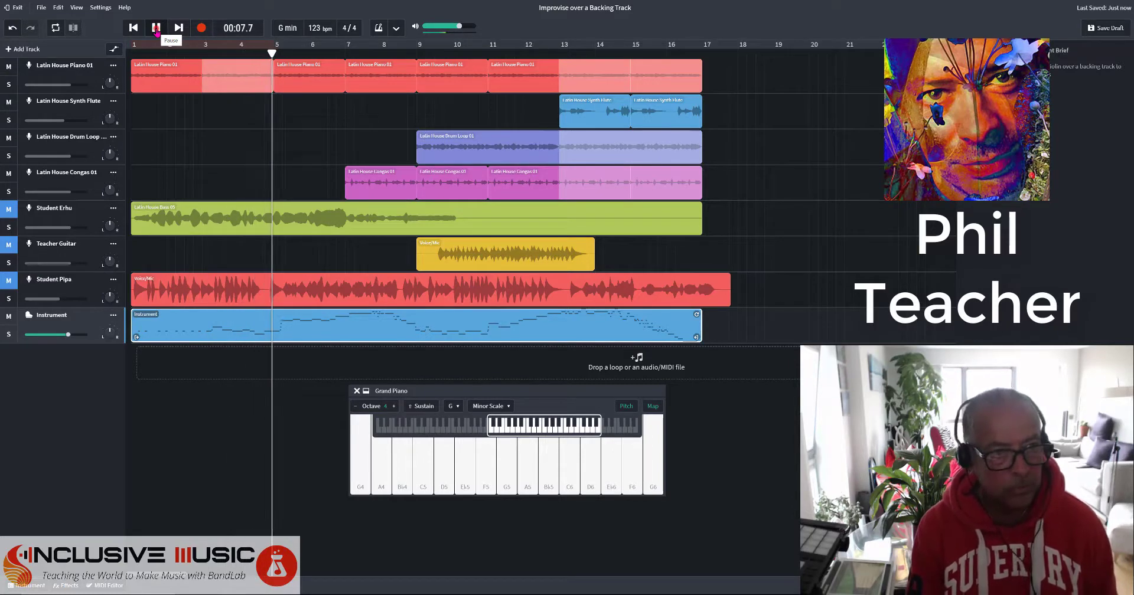
{"action": "left_click", "coordinate": [156, 28]}
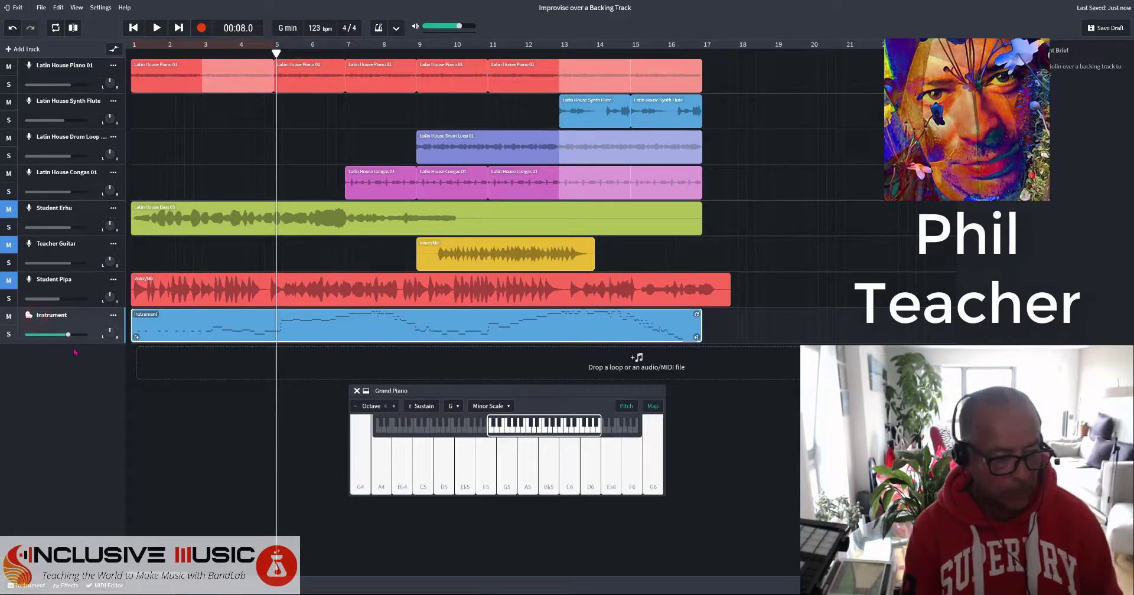
Rename the Instrument track to 'Teacher piano' and save the project as a draft.
{"action": "type", "text": "Teacher"}
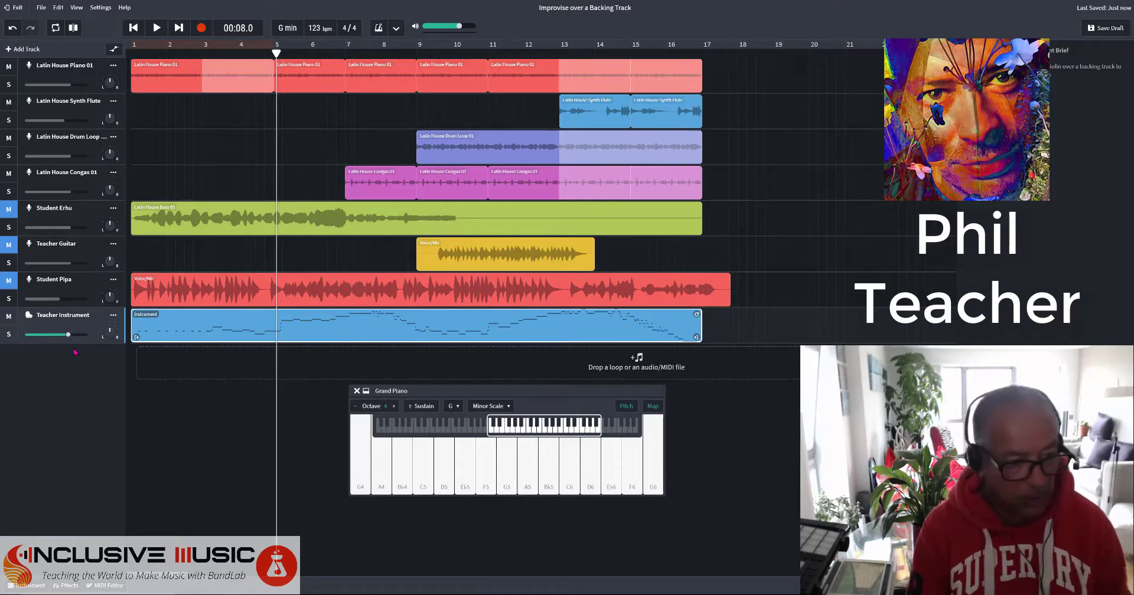
{"action": "double_click", "coordinate": [80, 313]}
{"action": "type", "text": "piano"}
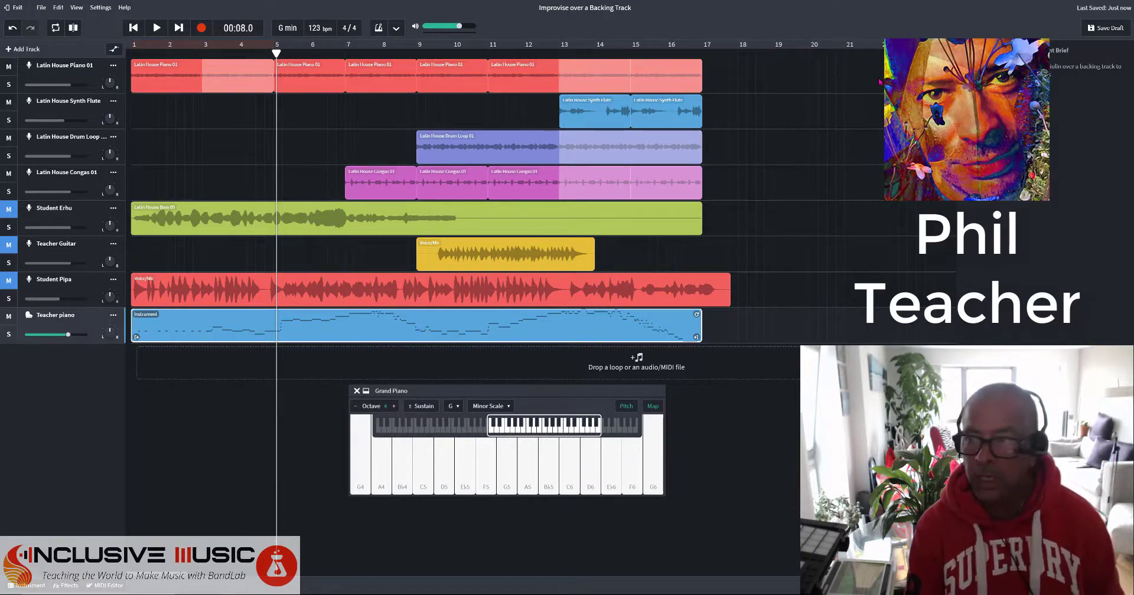
{"action": "left_click", "coordinate": [1093, 32]}
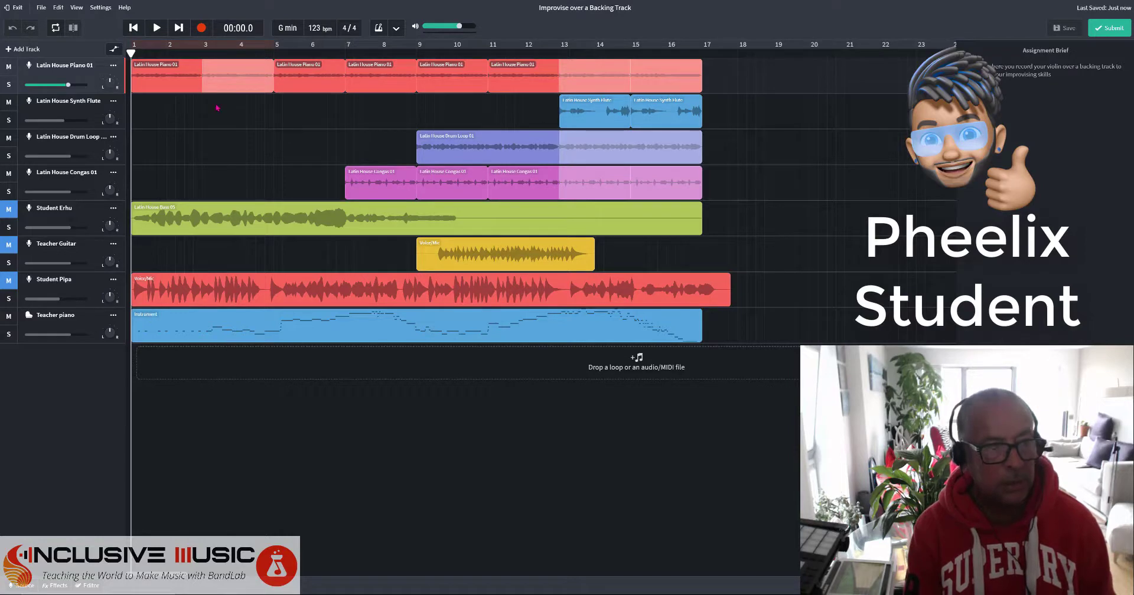
Play the student's eight-track project from the start and stop at 00:03.4.
{"action": "left_click", "coordinate": [156, 28]}
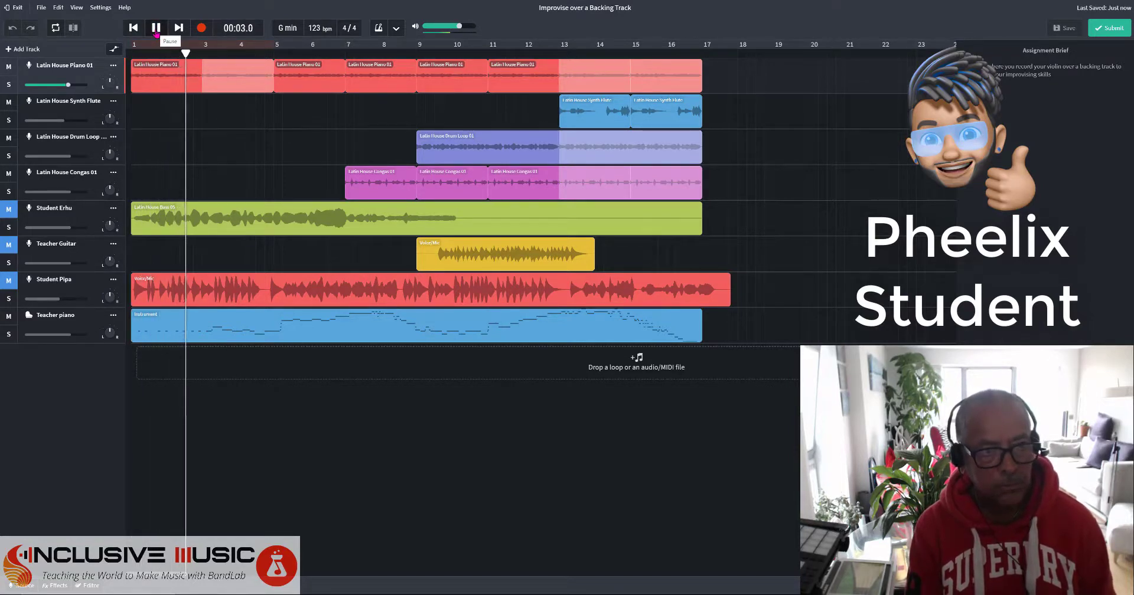
{"action": "left_click", "coordinate": [156, 30]}
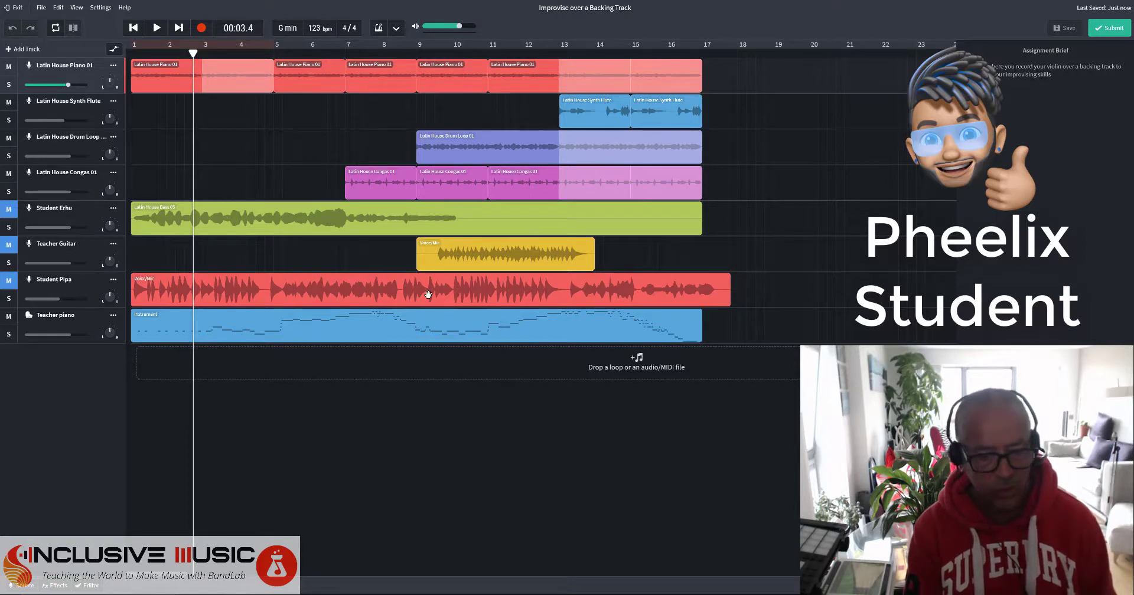
Open the Teacher piano clip in the MIDI Editor and drag one note slightly to adjust it.
{"action": "left_click", "coordinate": [258, 326]}
{"action": "left_click", "coordinate": [258, 326]}
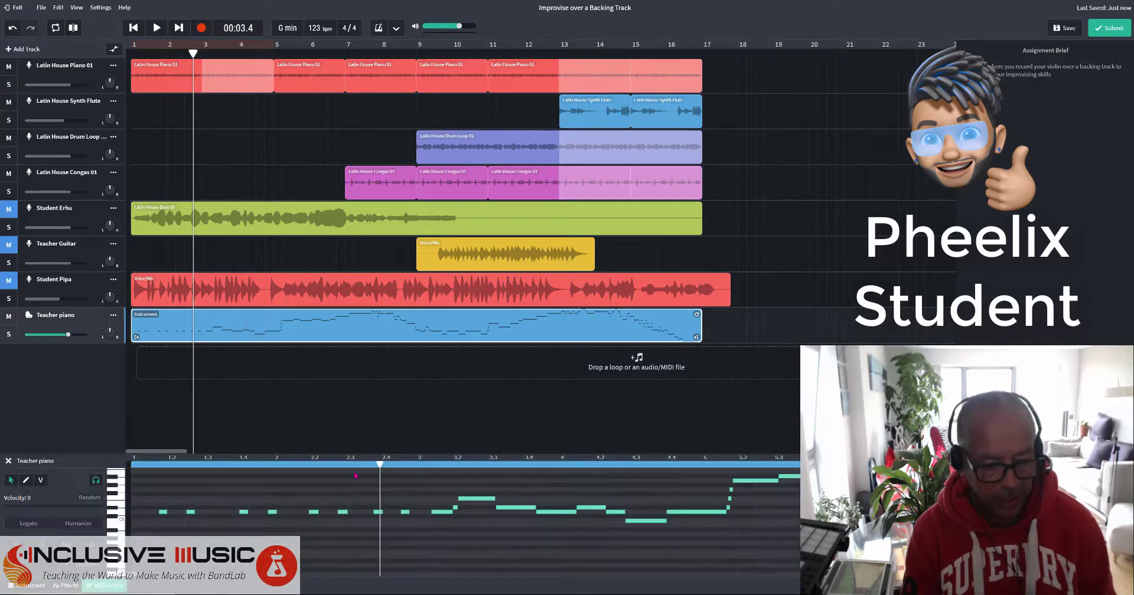
{"action": "left_click_drag", "start_coordinate": [342, 512], "coordinate": [356, 511]}
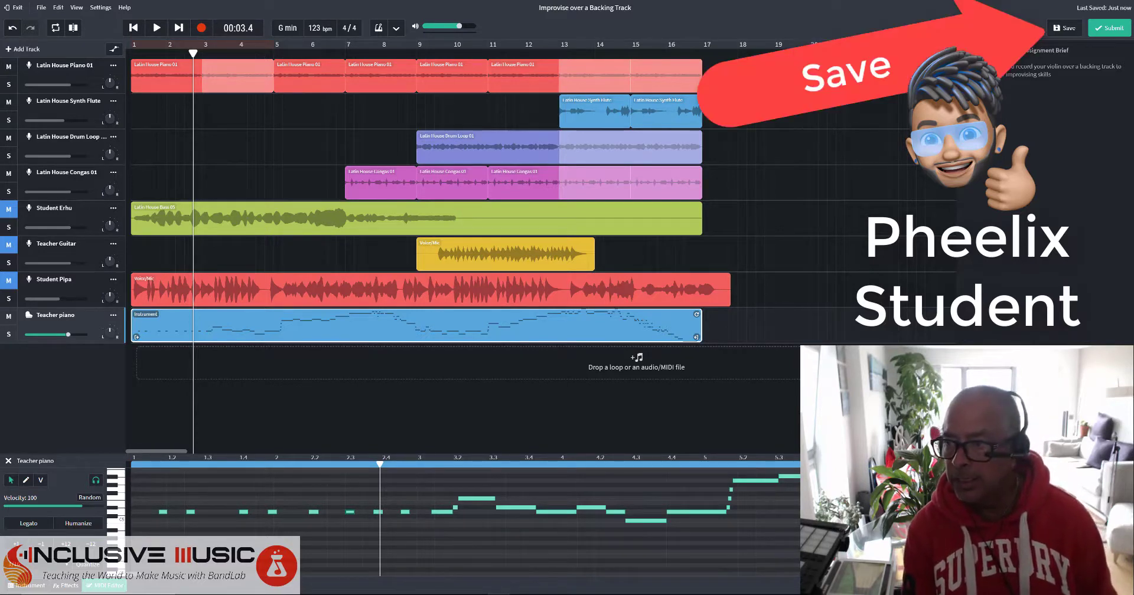
Save and submit the solution with the description 'I enjoyed improvising with my teacher and feel I created some interesting tracks'.
{"action": "left_click", "coordinate": [1065, 28]}
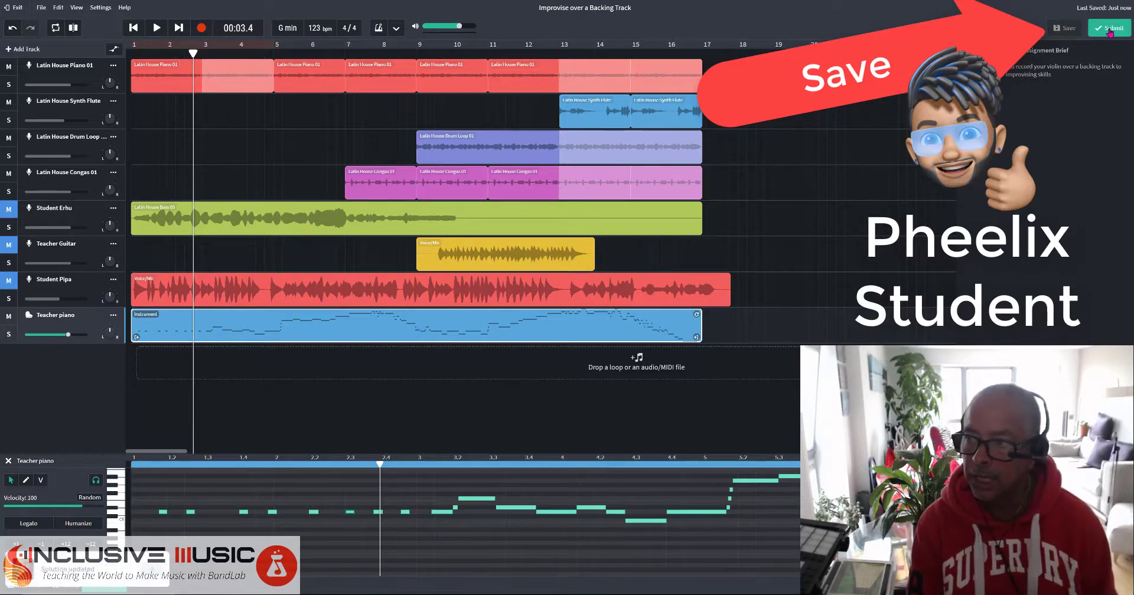
{"action": "left_click", "coordinate": [1110, 30]}
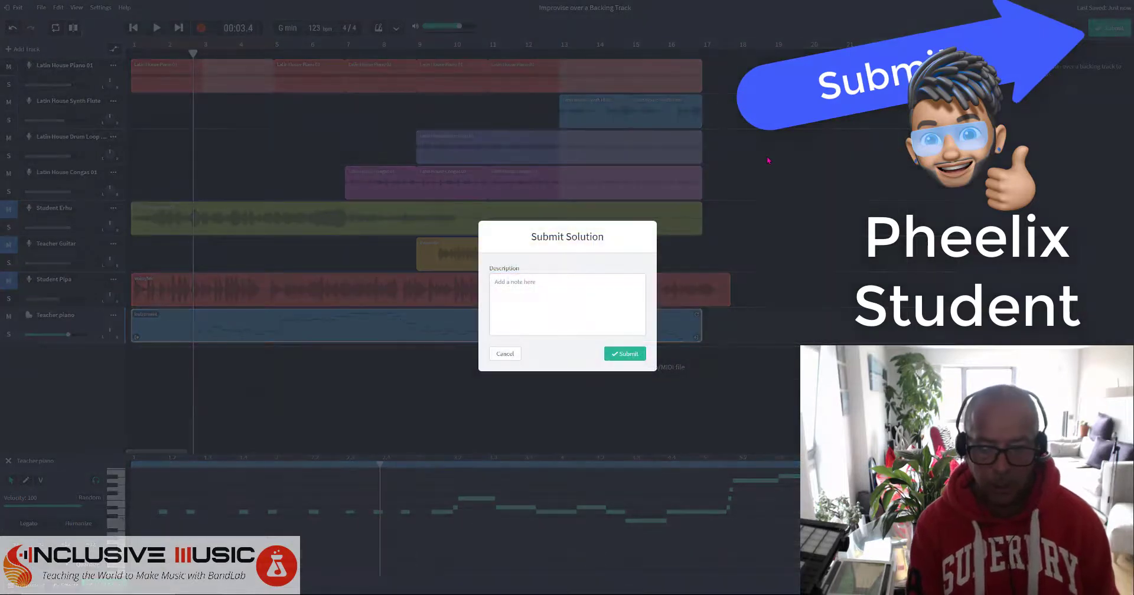
{"action": "left_click", "coordinate": [546, 282]}
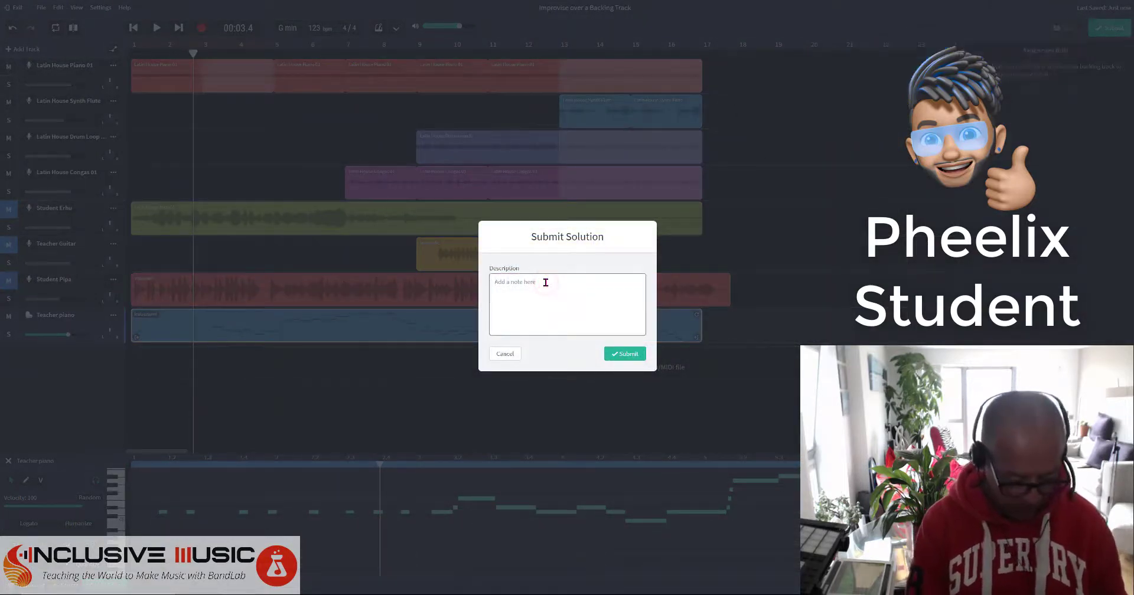
{"action": "type", "text": "I enjoyed"}
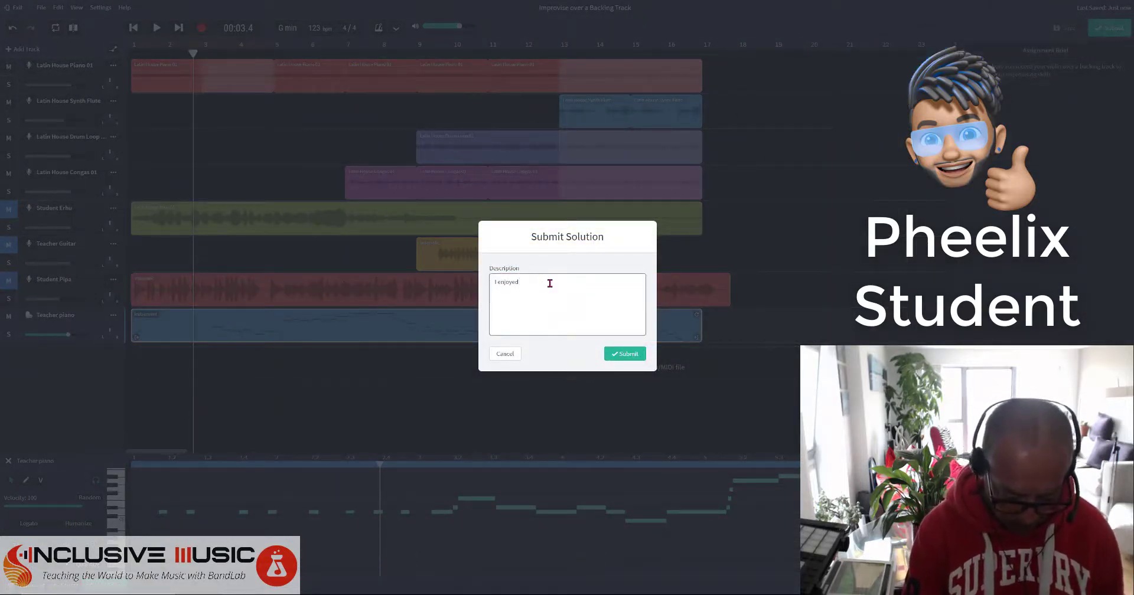
{"action": "type", "text": " impr"}
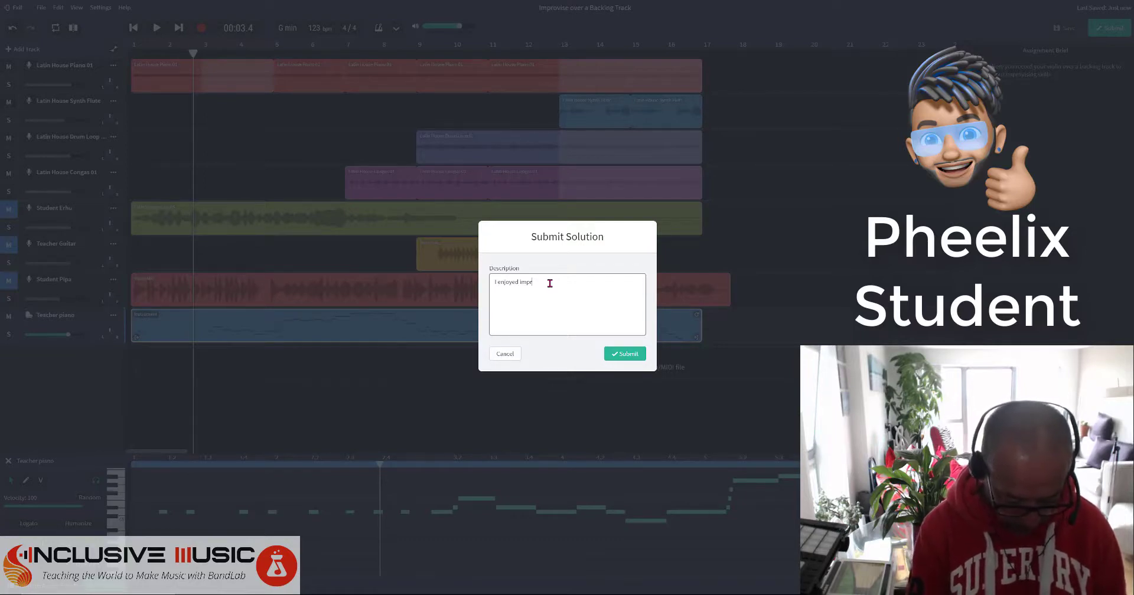
{"action": "type", "text": "ovising with my teacher and feel I c"}
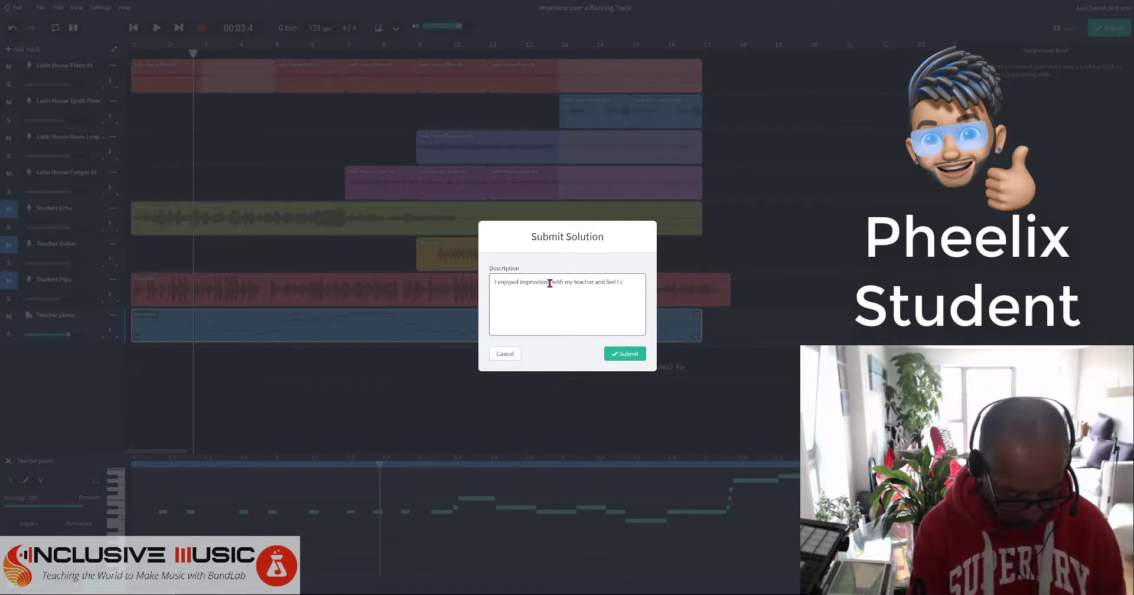
{"action": "type", "text": "reated some "}
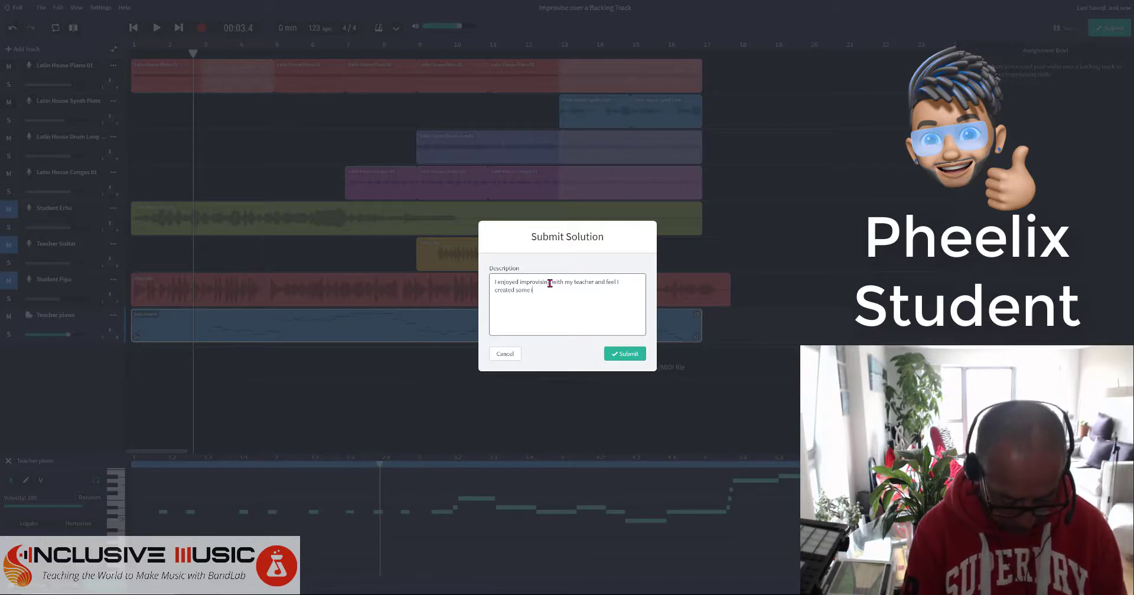
{"action": "type", "text": "interesting tracks"}
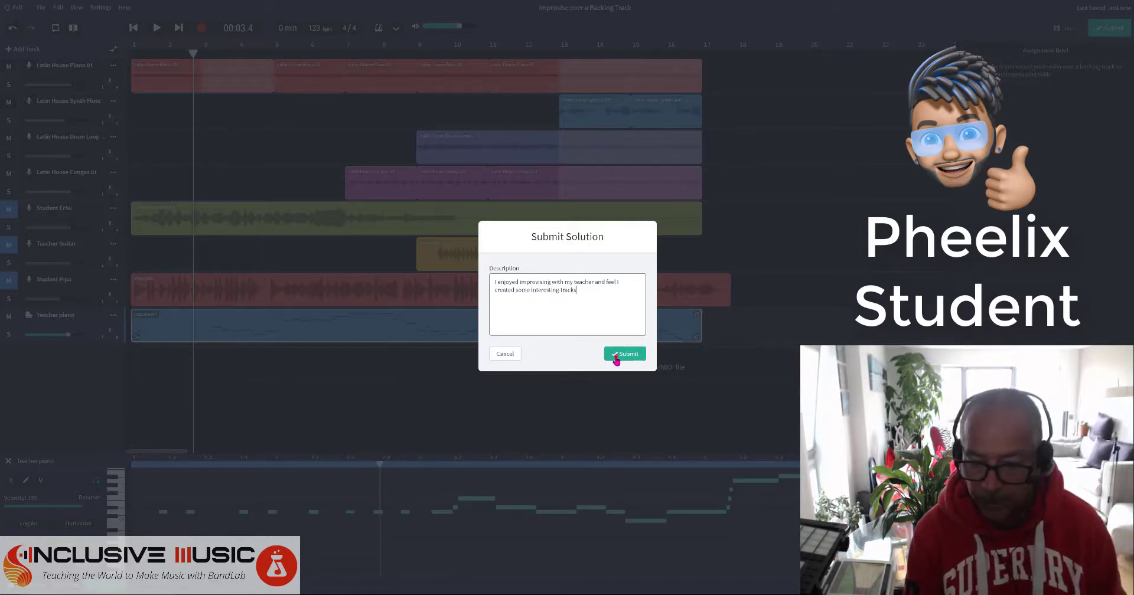
{"action": "left_click", "coordinate": [616, 357]}
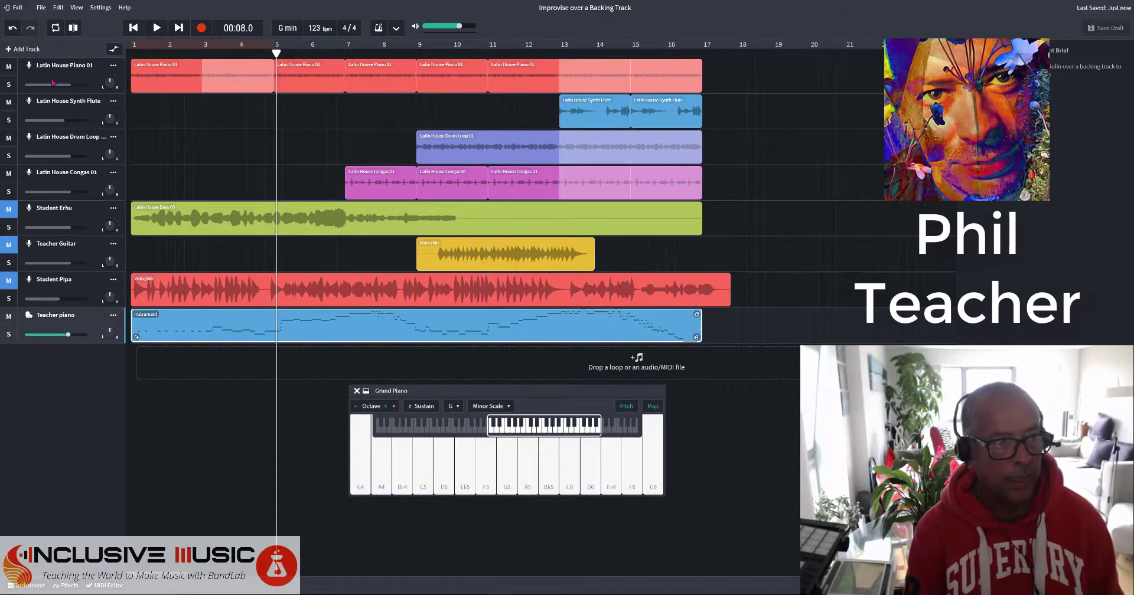
Exit the Mix Editor back to the class page's Class Activity feed.
{"action": "left_click", "coordinate": [18, 8]}
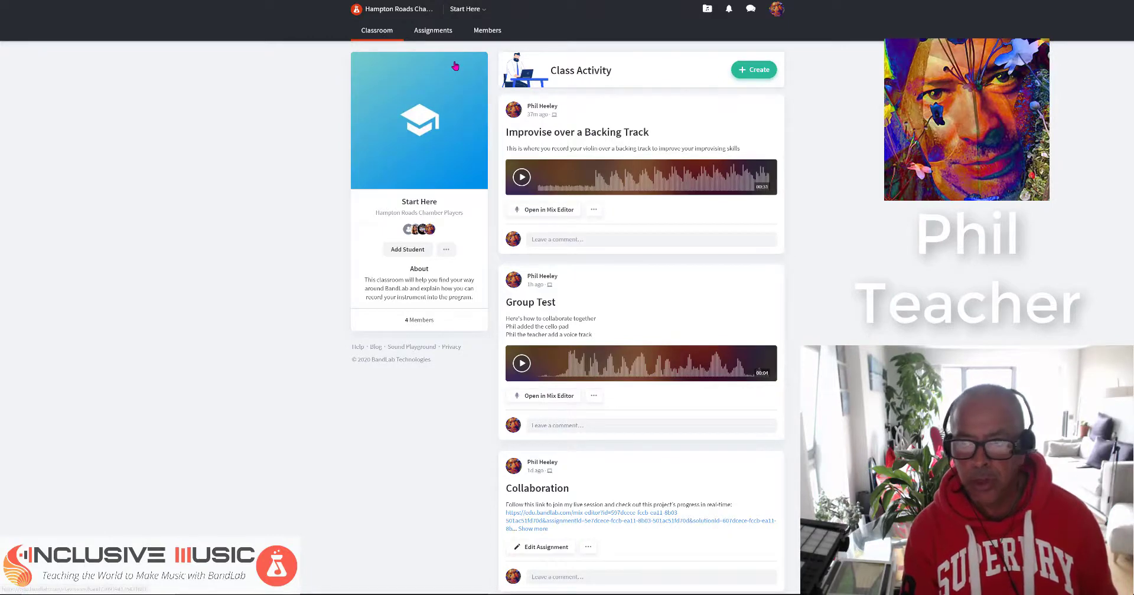
From Assignments, list Improvise over a Backing Track's submitted solutions and open the student's project.
{"action": "left_click", "coordinate": [436, 34]}
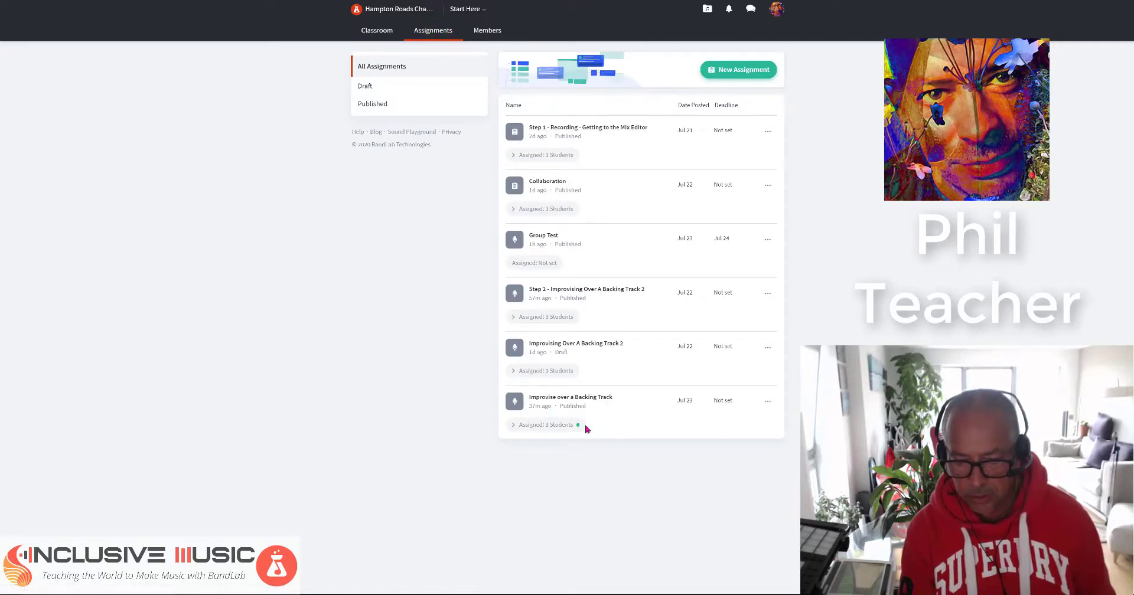
{"action": "mouse_move", "coordinate": [580, 428]}
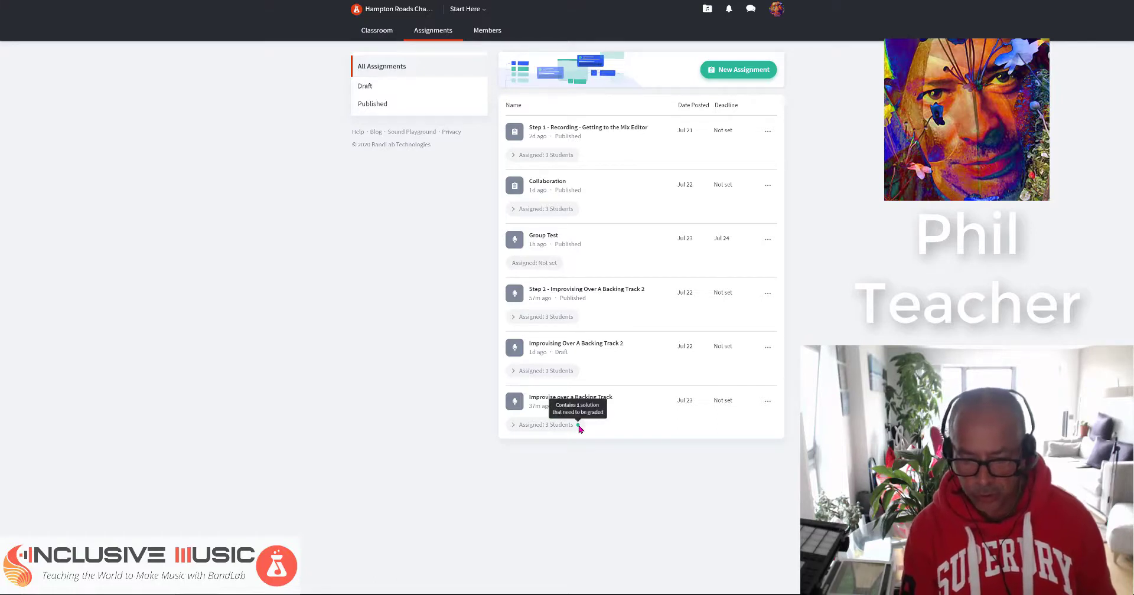
{"action": "left_click", "coordinate": [528, 427]}
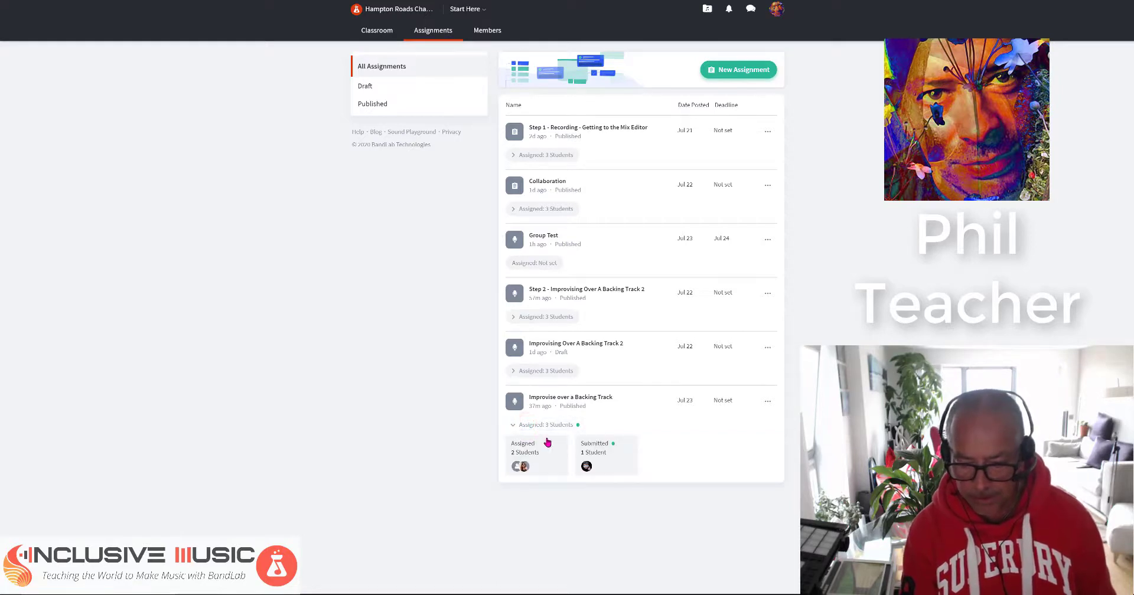
{"action": "left_click", "coordinate": [595, 446]}
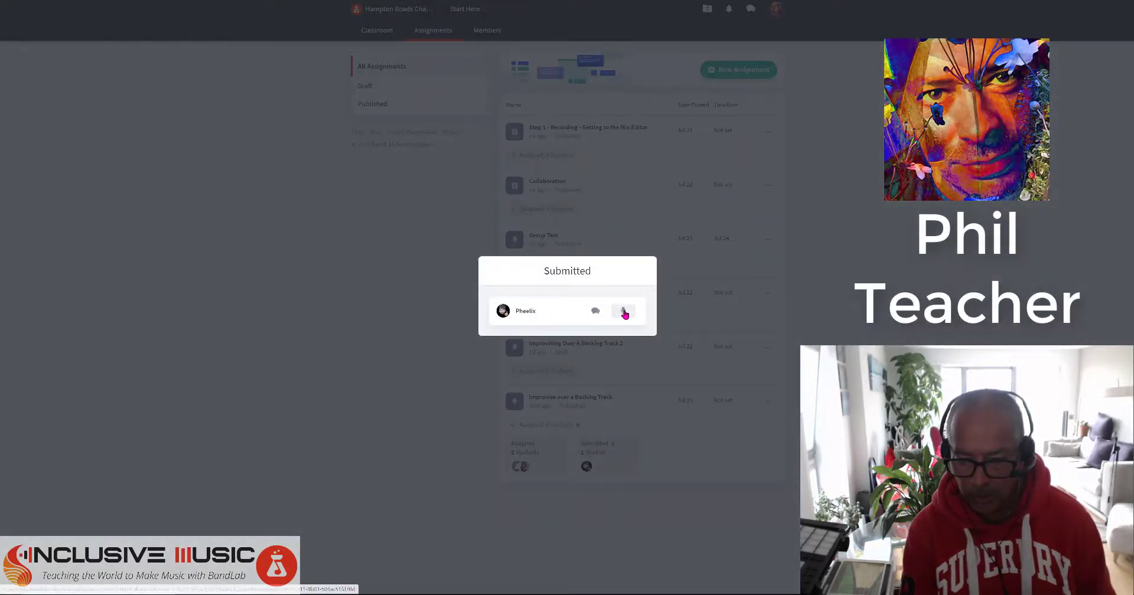
{"action": "left_click", "coordinate": [624, 311]}
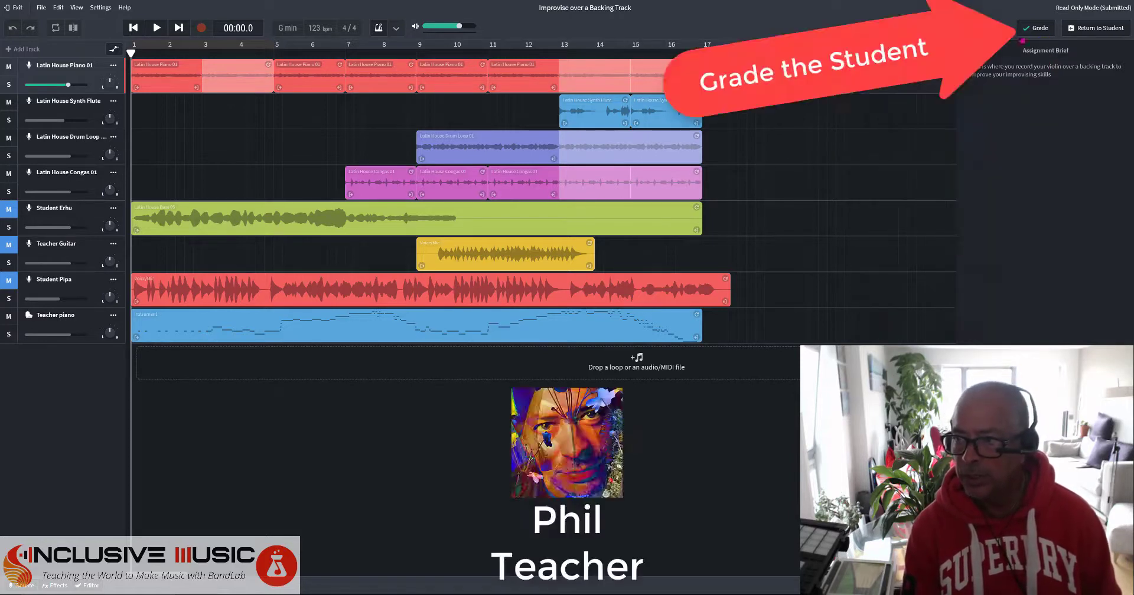
Give the submission a B with feedback praising the Erhu, urging attention to dynamics, ending 'Good luck'.
{"action": "left_click", "coordinate": [1045, 28]}
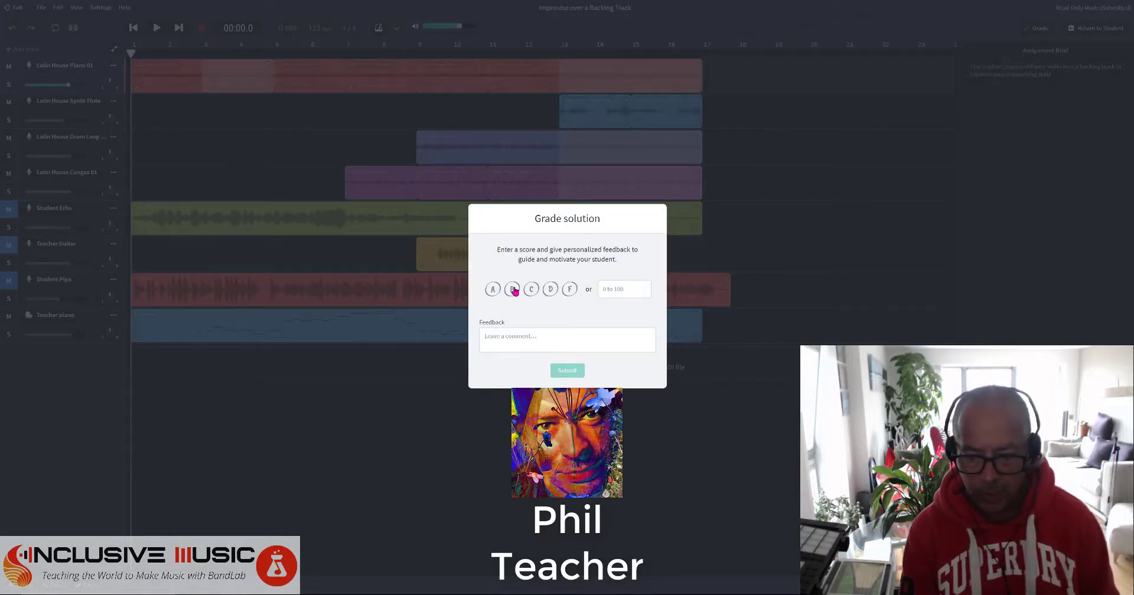
{"action": "left_click", "coordinate": [513, 290]}
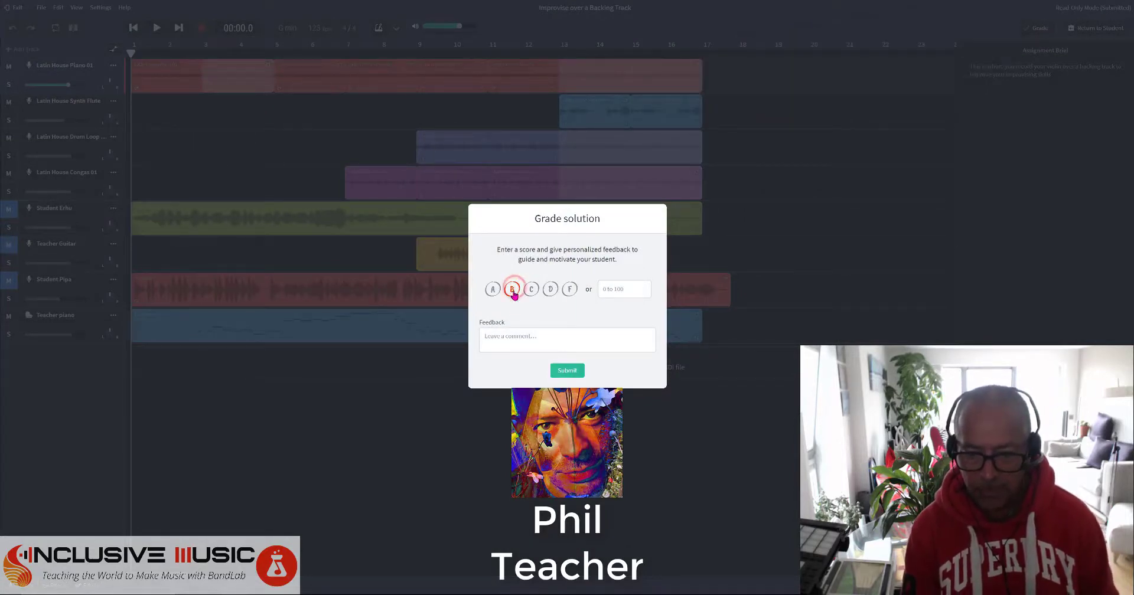
{"action": "left_click", "coordinate": [511, 335]}
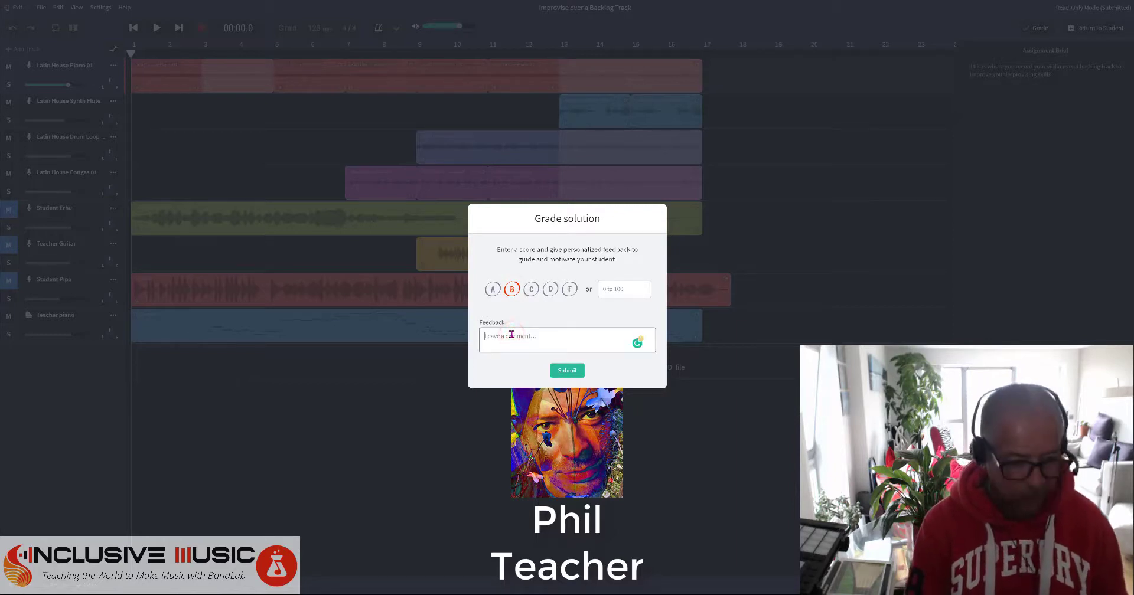
{"action": "type", "text": "Great performa"}
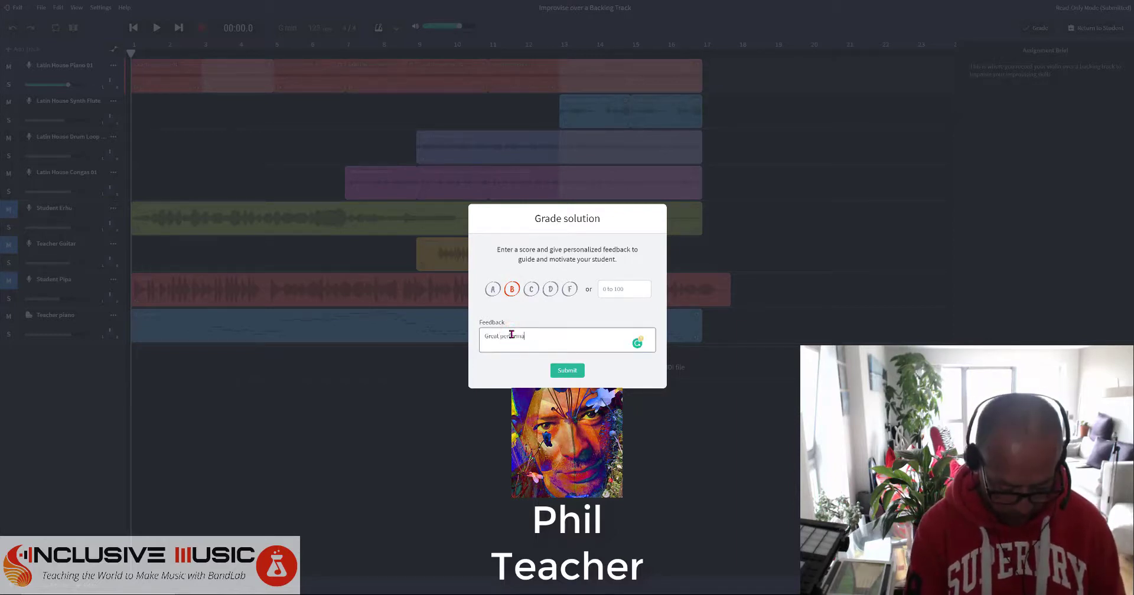
{"action": "type", "text": "nce Phecelix. I "}
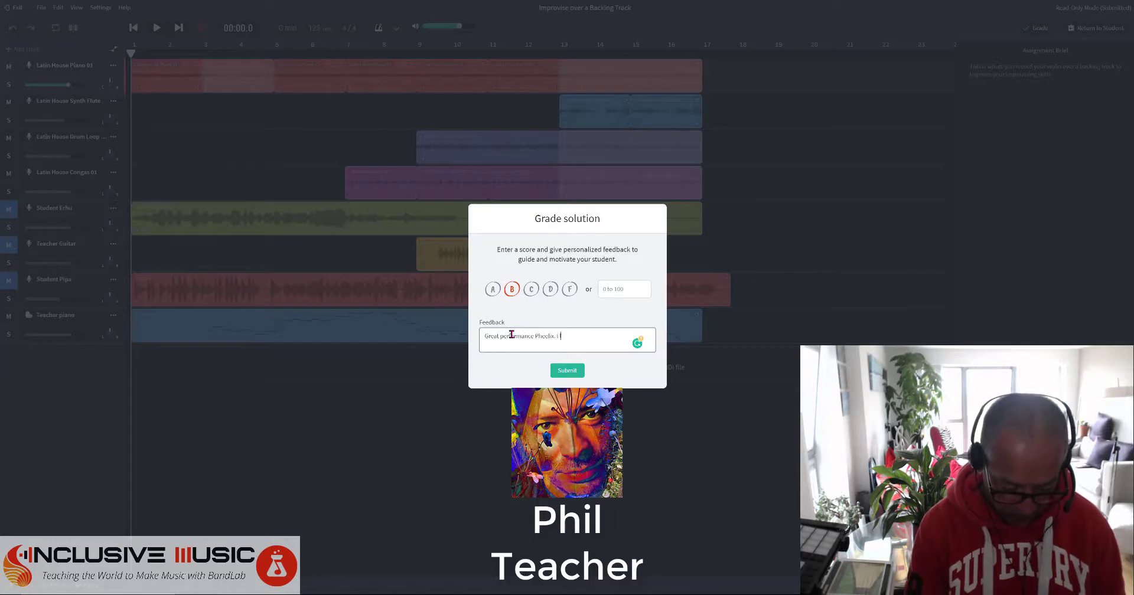
{"action": "type", "text": "loved the Erhu"}
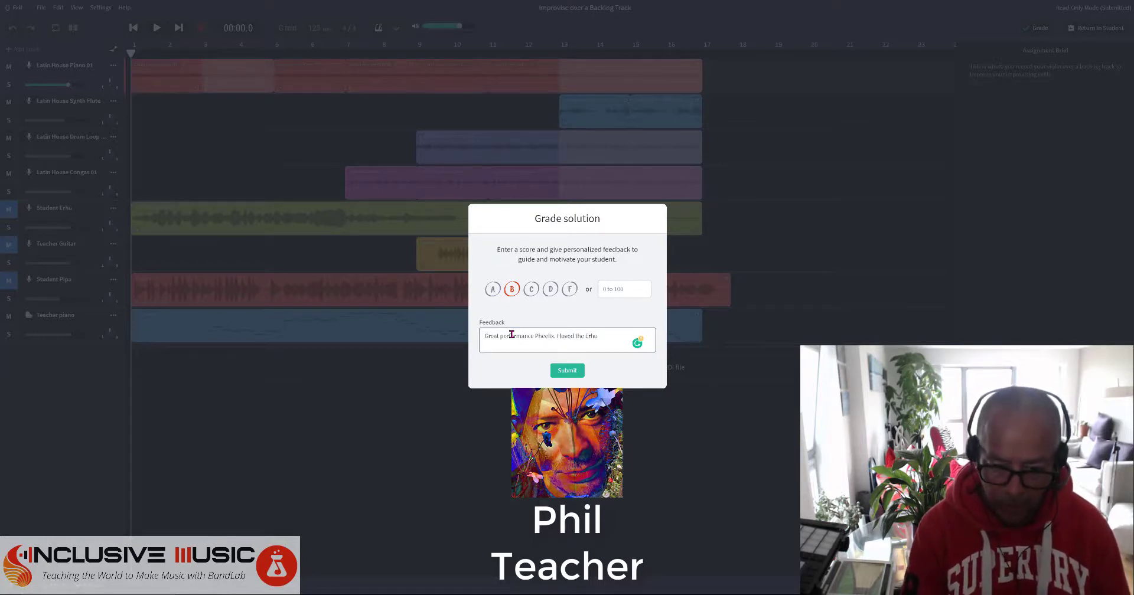
{"action": "type", "text": " particularly."}
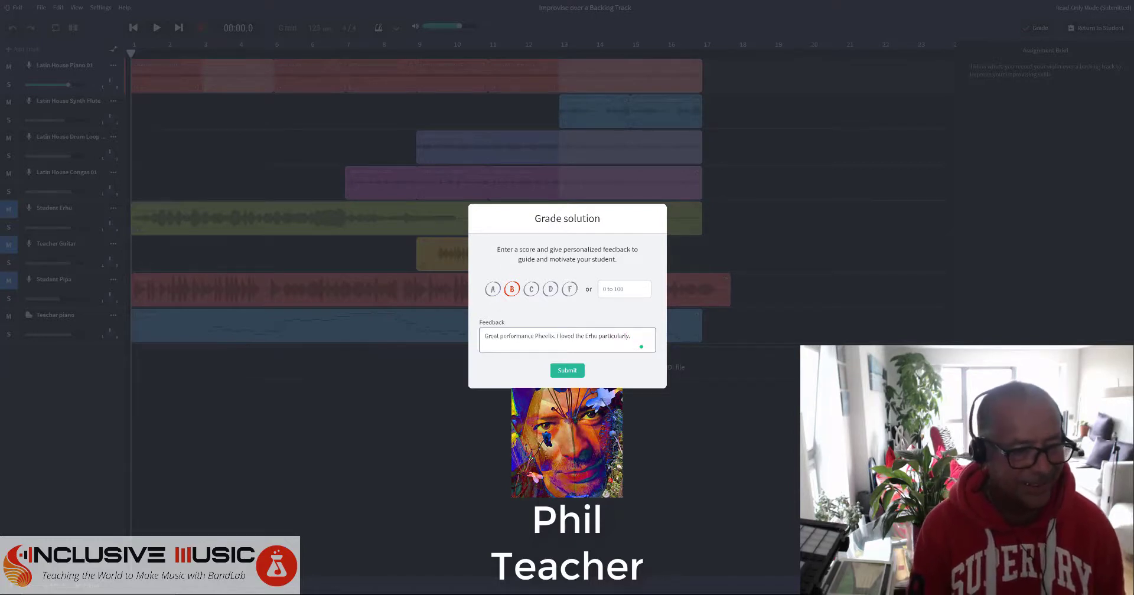
{"action": "type", "text": " Now I"}
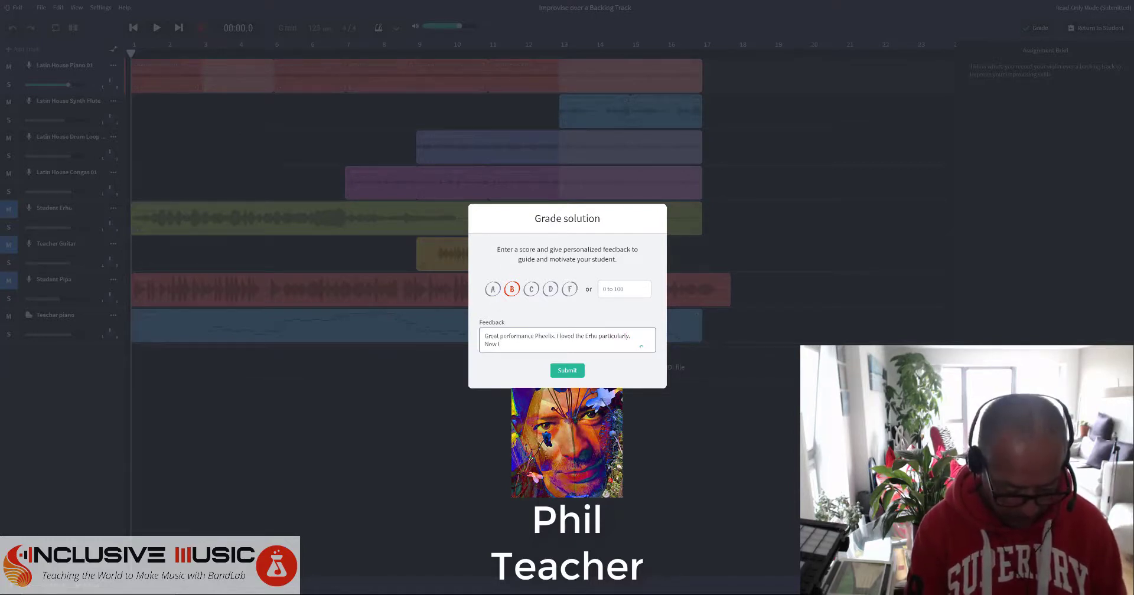
{"action": "type", "text": " want you"}
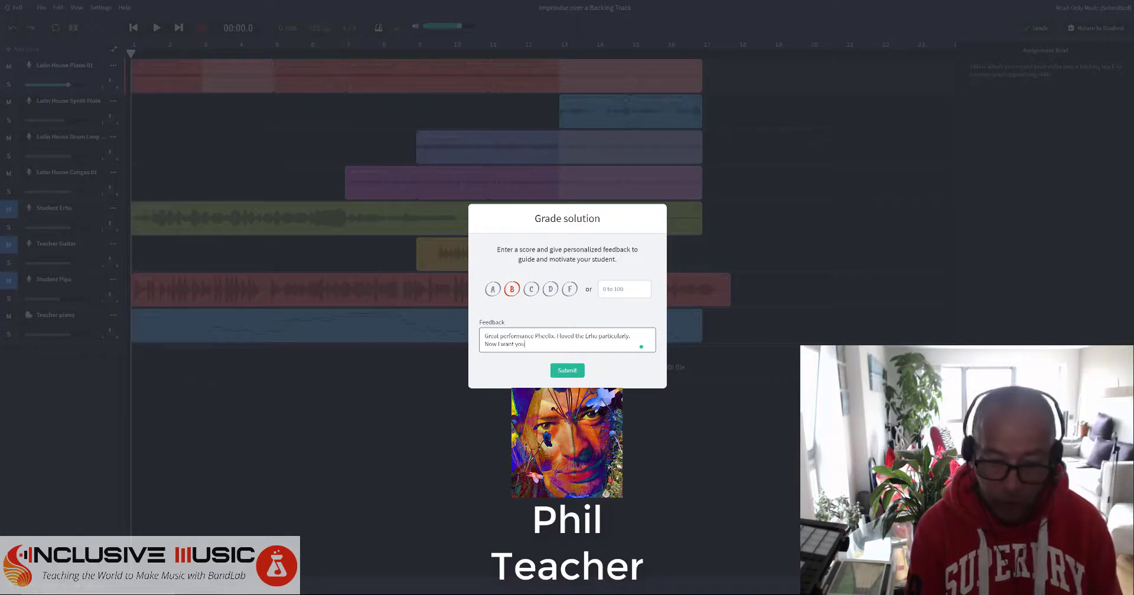
{"action": "type", "text": " to play with"}
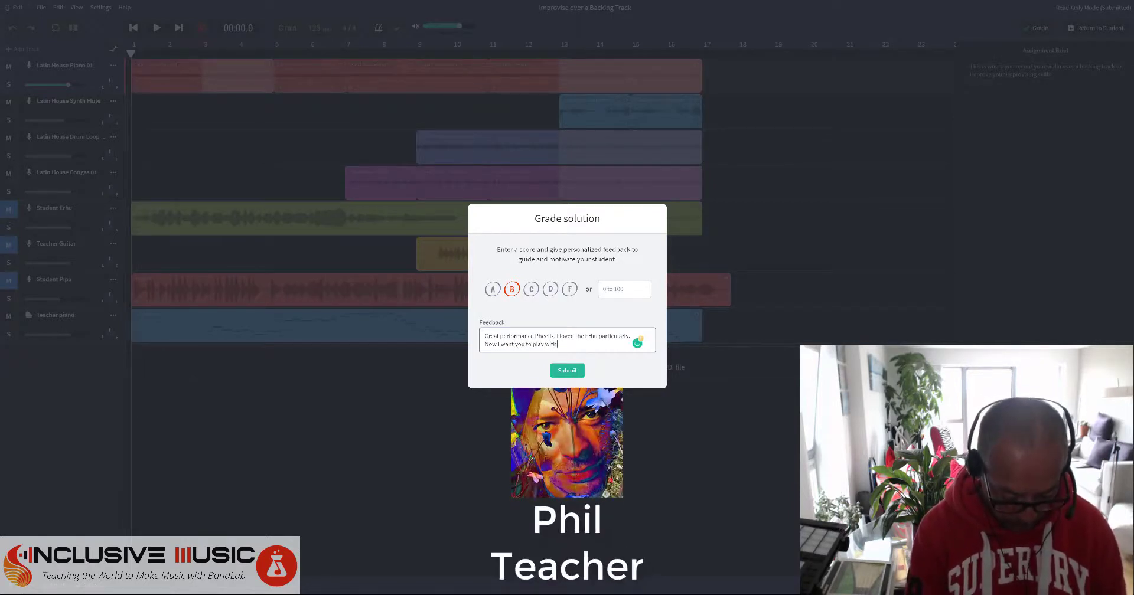
{"action": "type", "text": " greater a"}
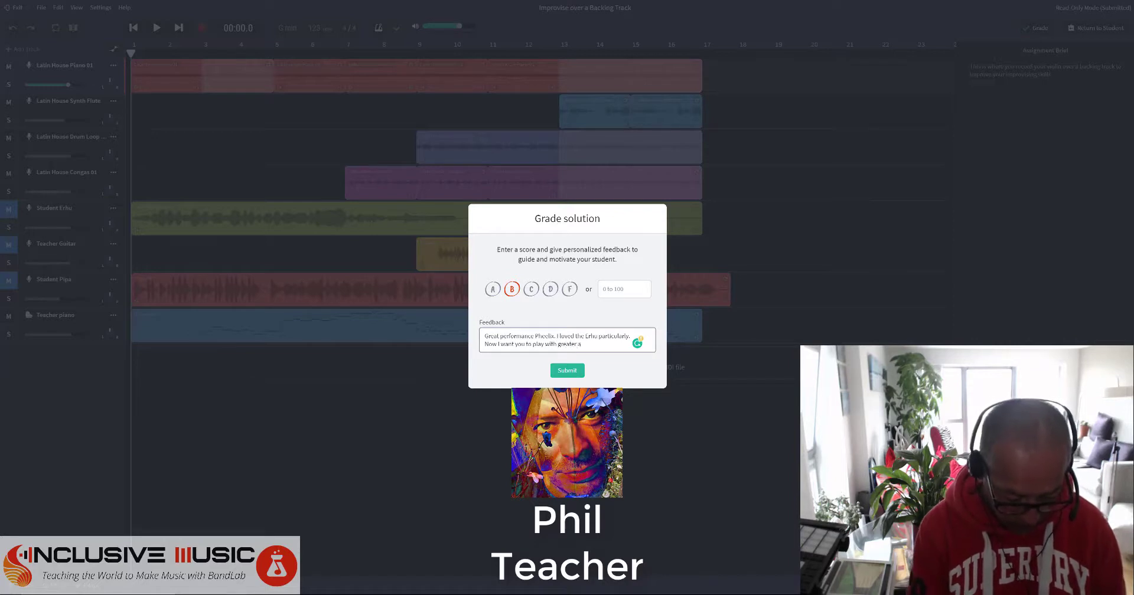
{"action": "type", "text": "ttention to dynamics"}
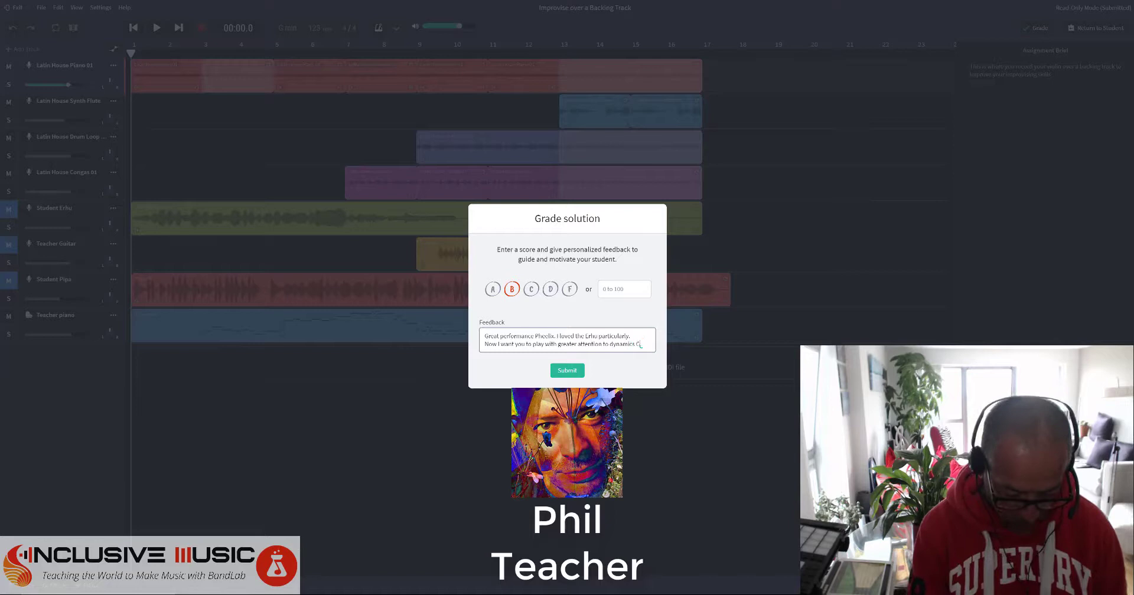
{"action": "key", "text": "Return"}
{"action": "type", "text": "Goo"}
{"action": "type", "text": "d luc"}
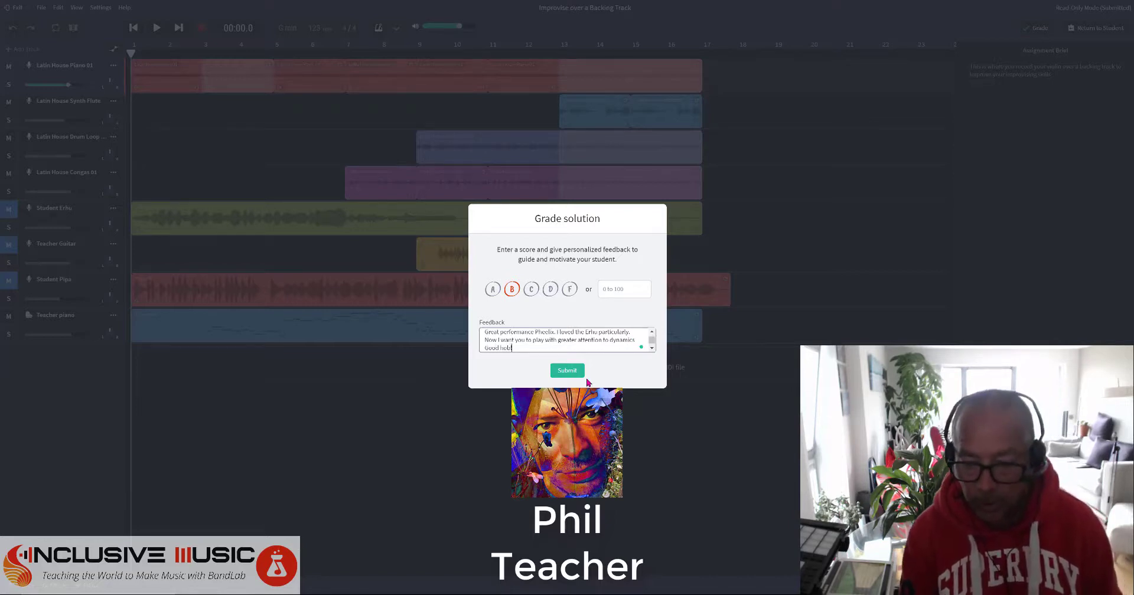
{"action": "left_click", "coordinate": [580, 371]}
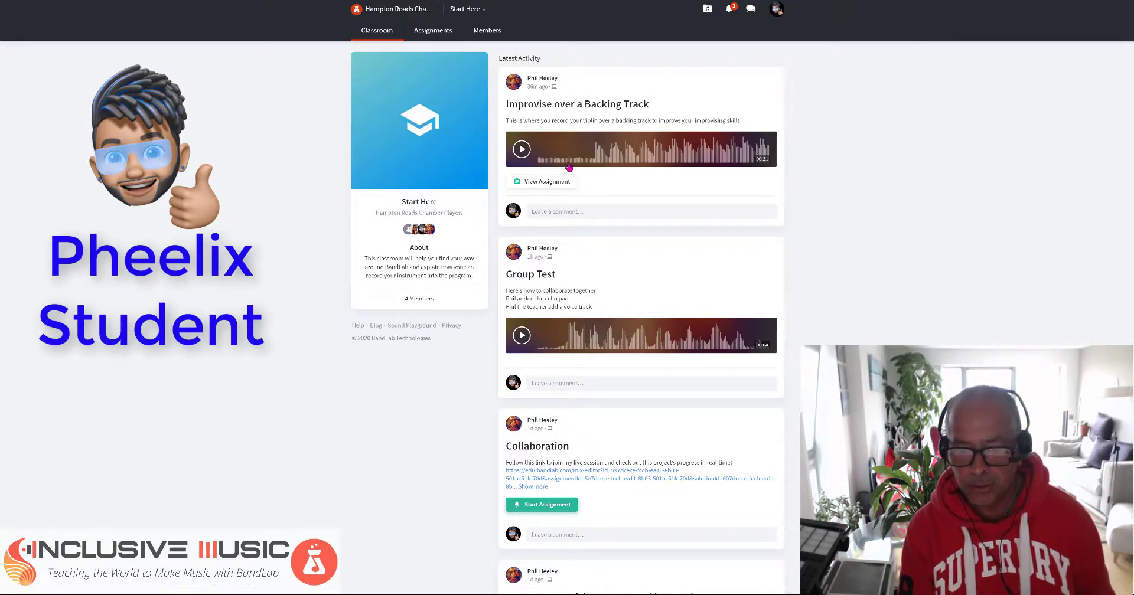
Choose View Assignment under Improvise over a Backing Track in the Classroom feed.
{"action": "left_click", "coordinate": [554, 181]}
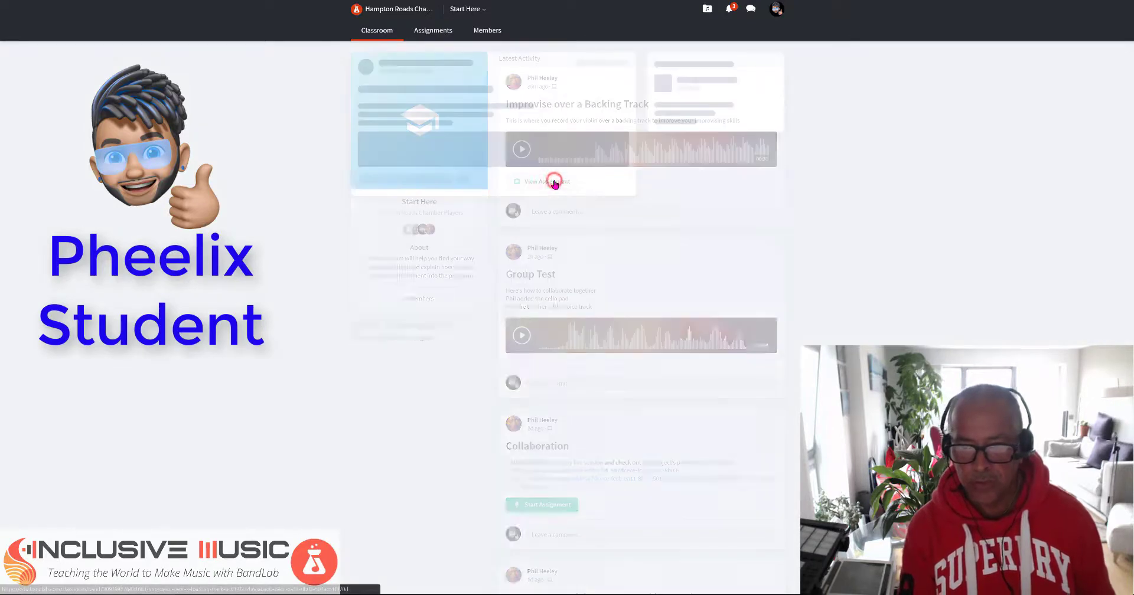